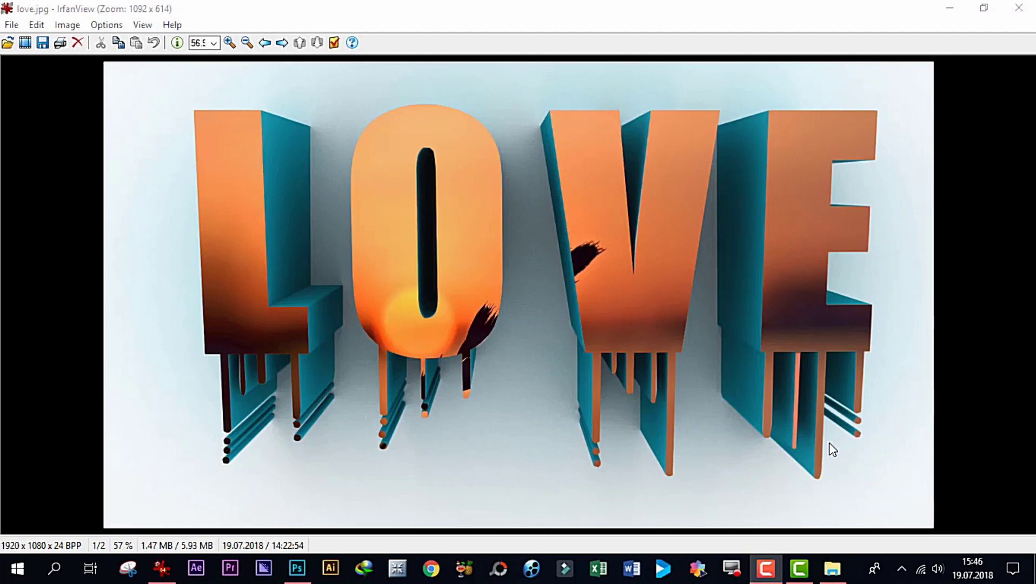
# View the TEXT.jpg example image in IrfanView, then close the viewer
pyautogui.click(281, 44)
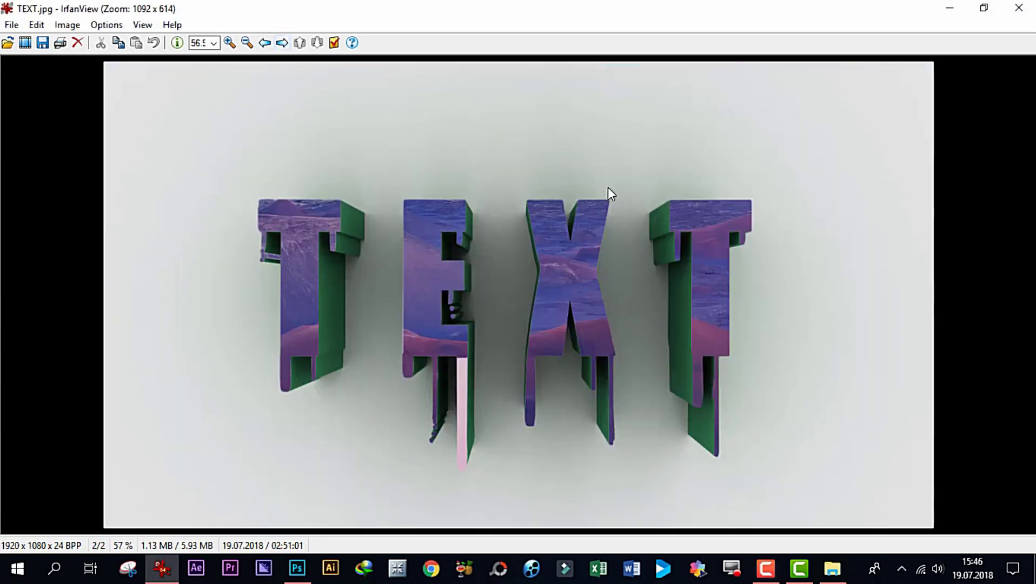
pyautogui.click(1021, 9)
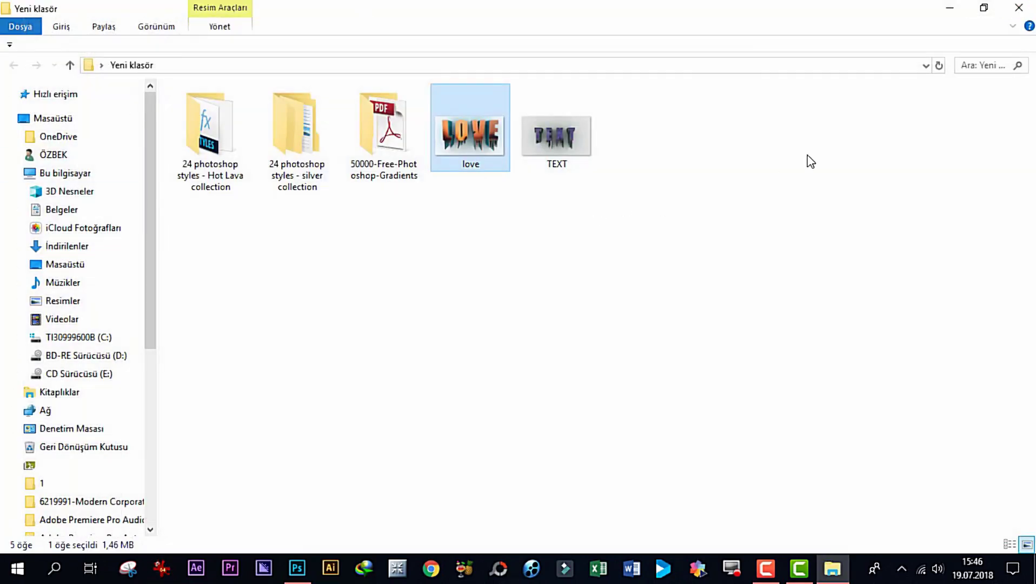
# Close the Yeni klasör folder window and restore Photoshop from the taskbar
pyautogui.click(1018, 8)
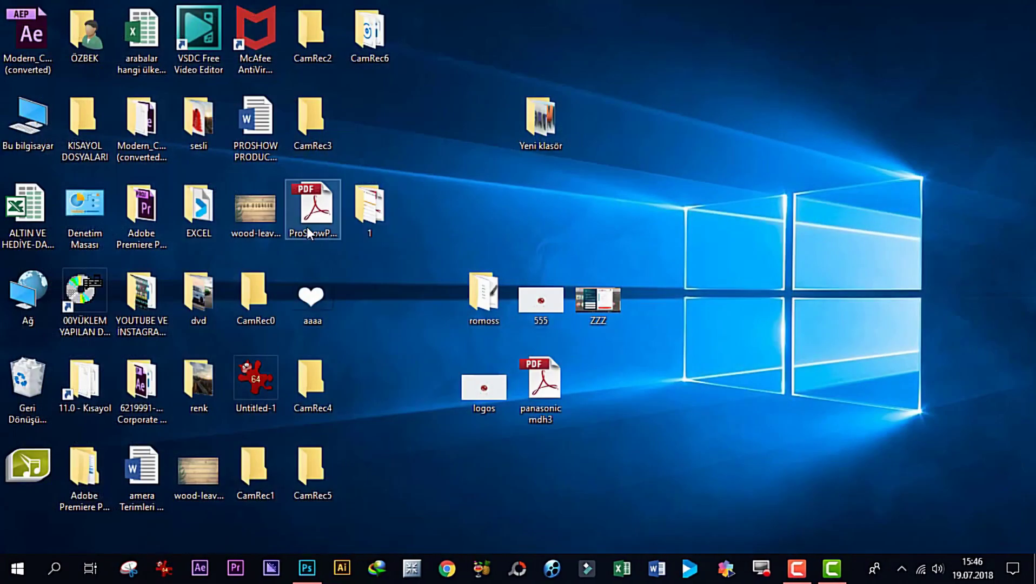
pyautogui.click(307, 568)
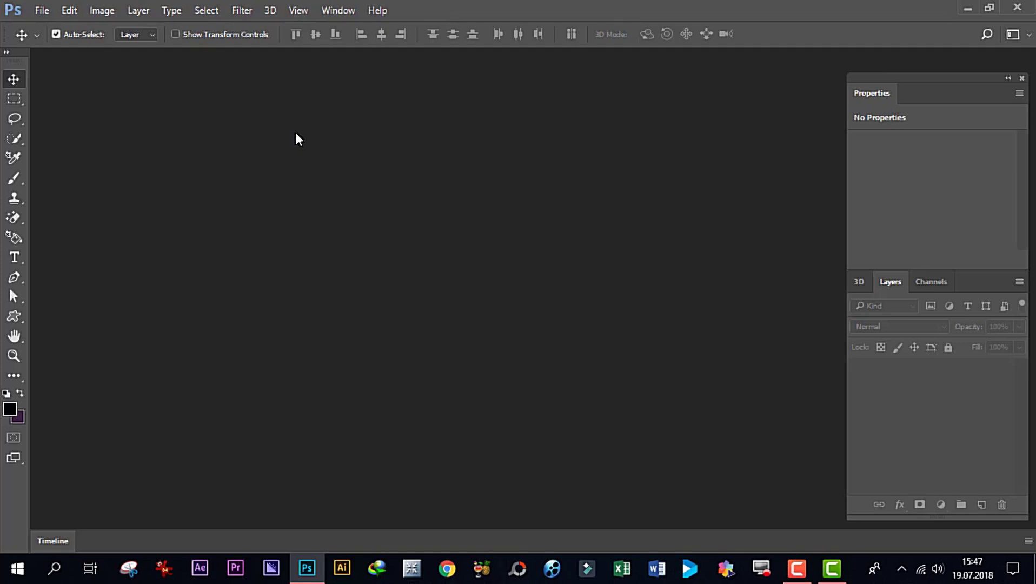
# Create a new document from the 1920 × 1080 px Custom recent preset
pyautogui.click(45, 17)
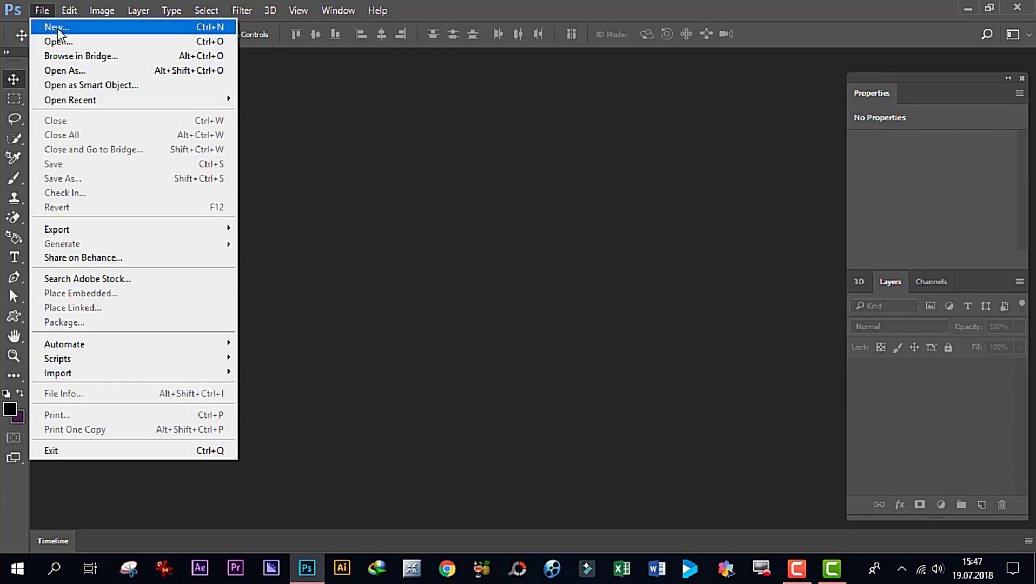
pyautogui.click(192, 31)
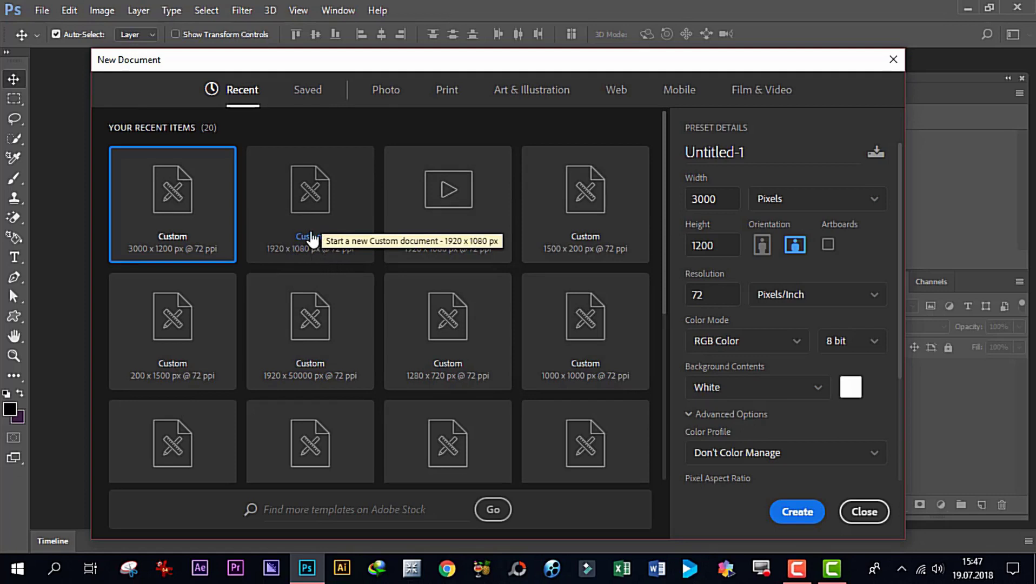
pyautogui.click(313, 208)
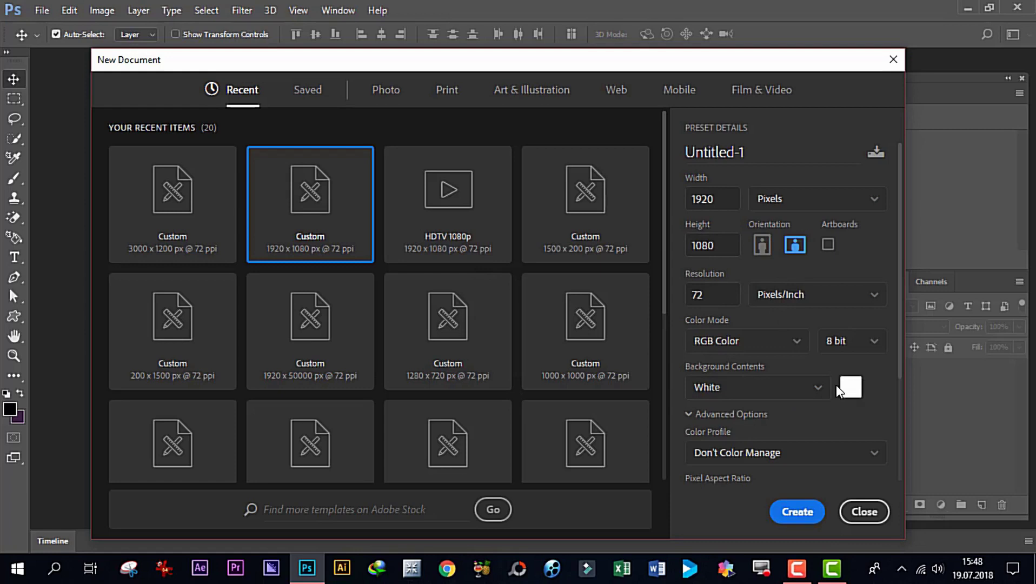
pyautogui.click(794, 515)
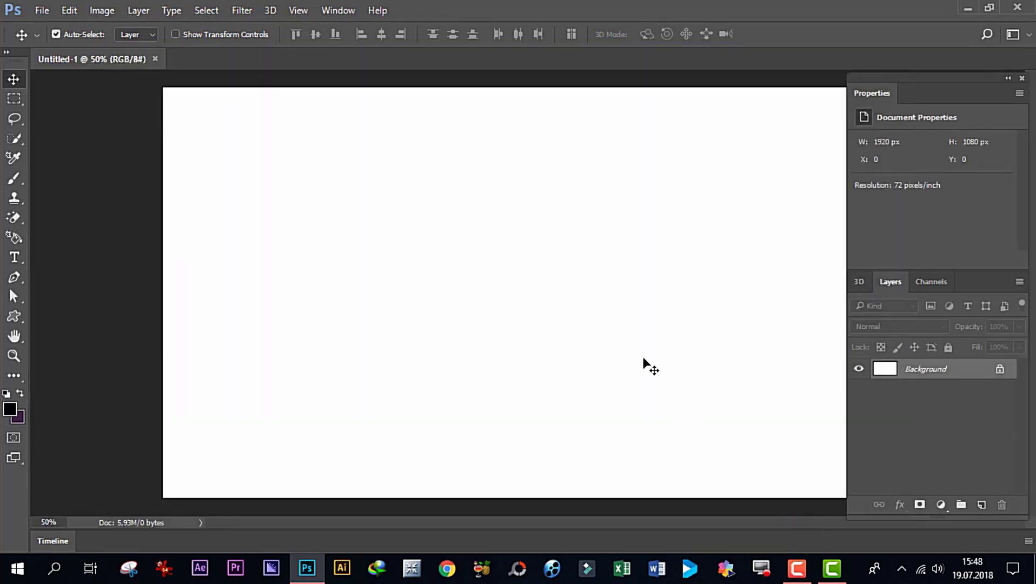
# Start a horizontal type layer on the canvas and enter the text
pyautogui.scroll(-1, 641, 352)
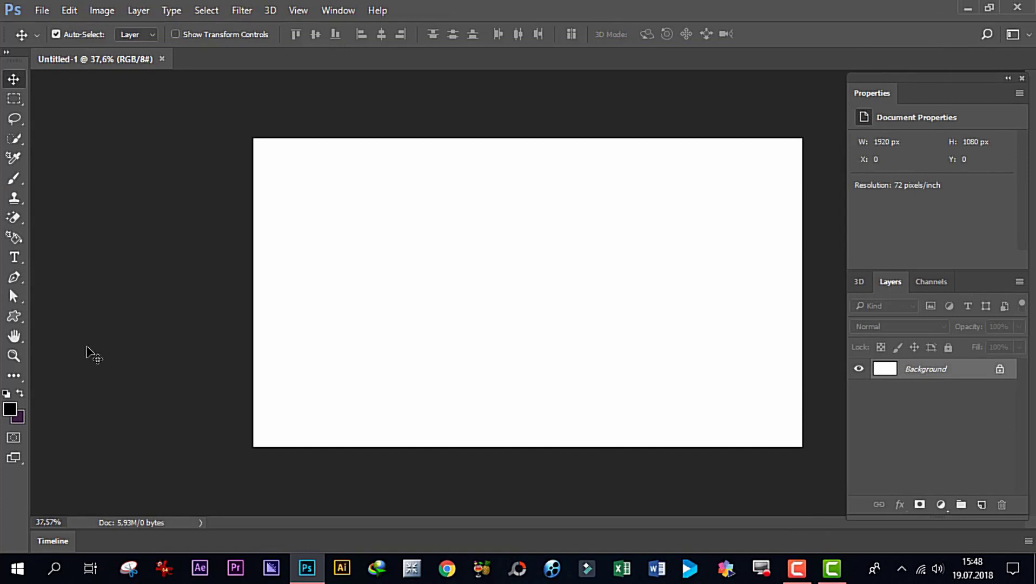
pyautogui.moveTo(14, 261); pyautogui.dragTo(58, 258)
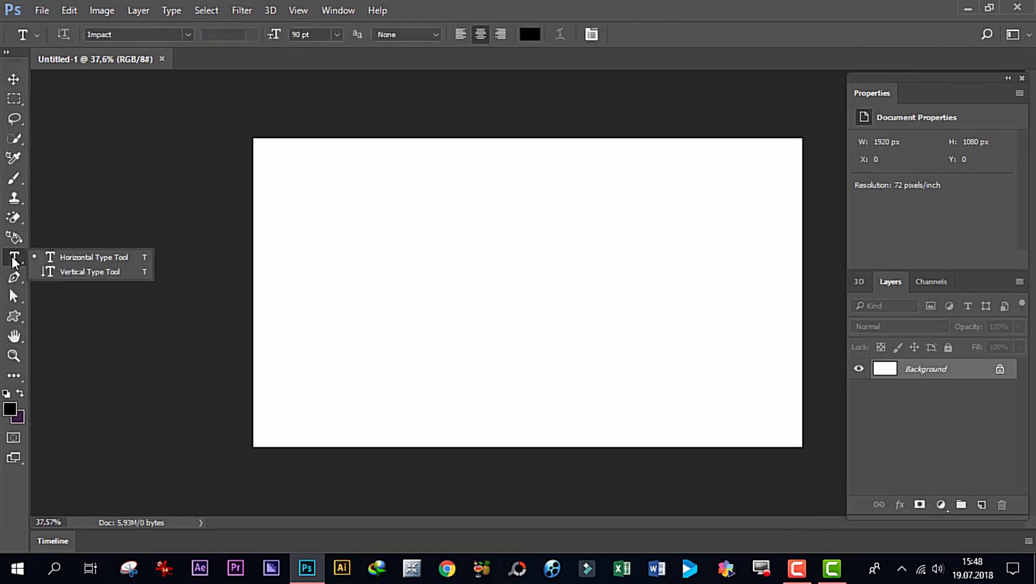
pyautogui.click(85, 254)
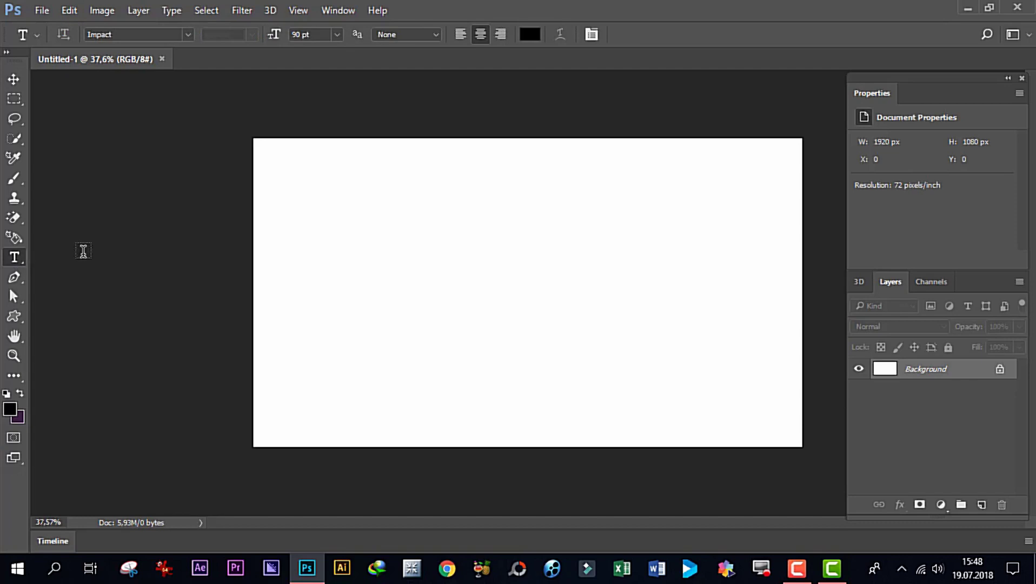
pyautogui.click(187, 36)
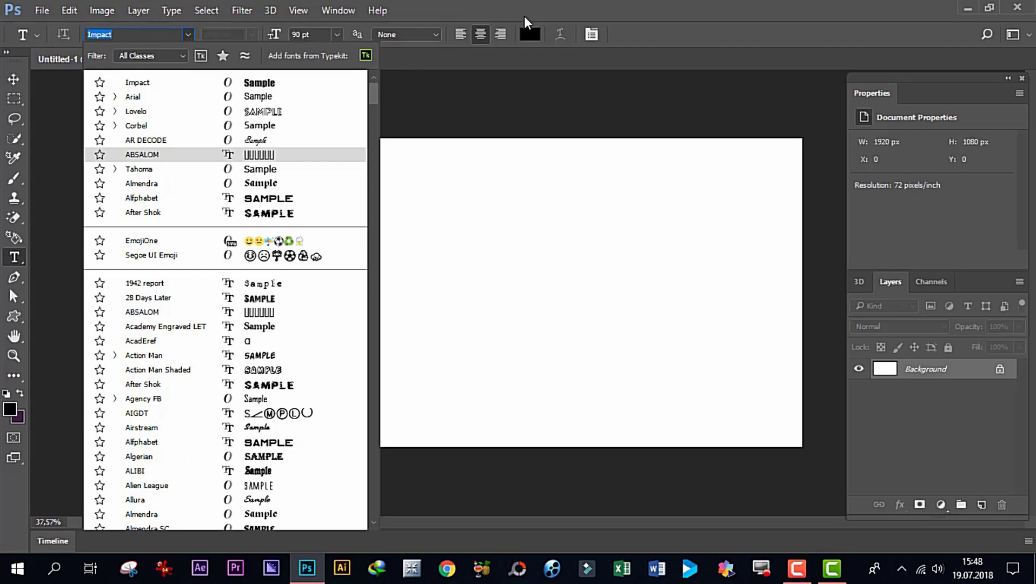
pyautogui.press('Return')
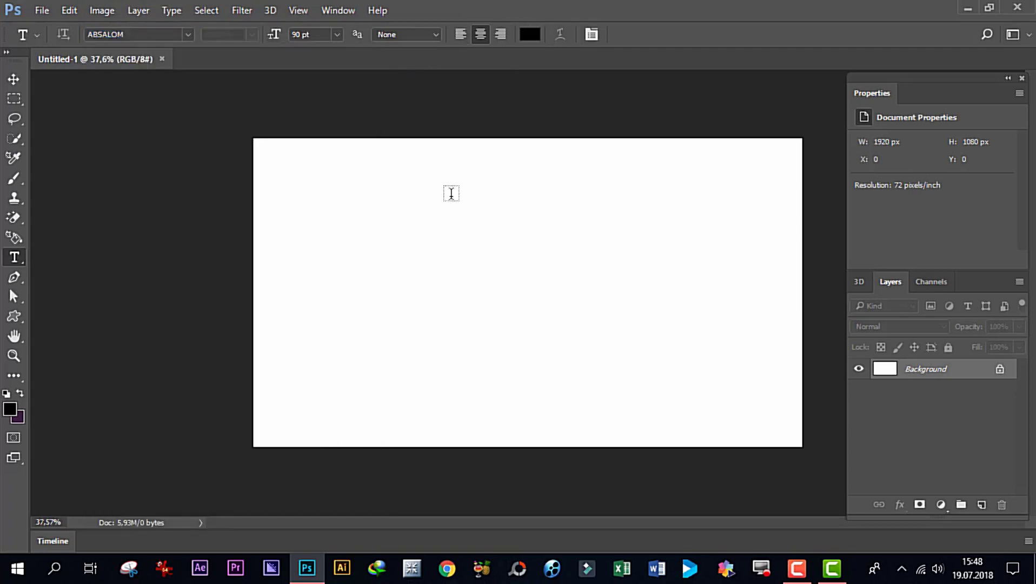
pyautogui.click(293, 278)
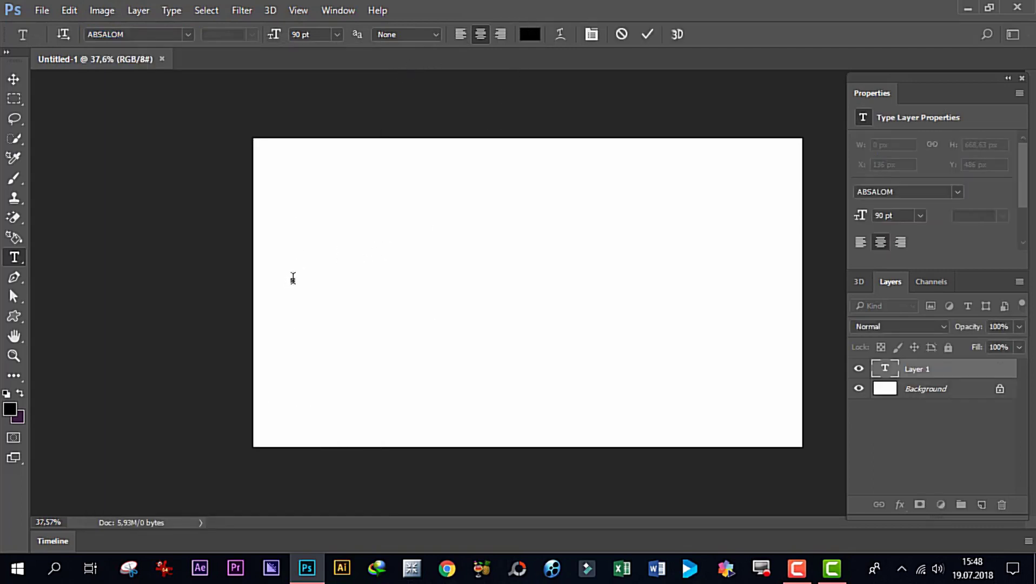
pyautogui.write('Ab')
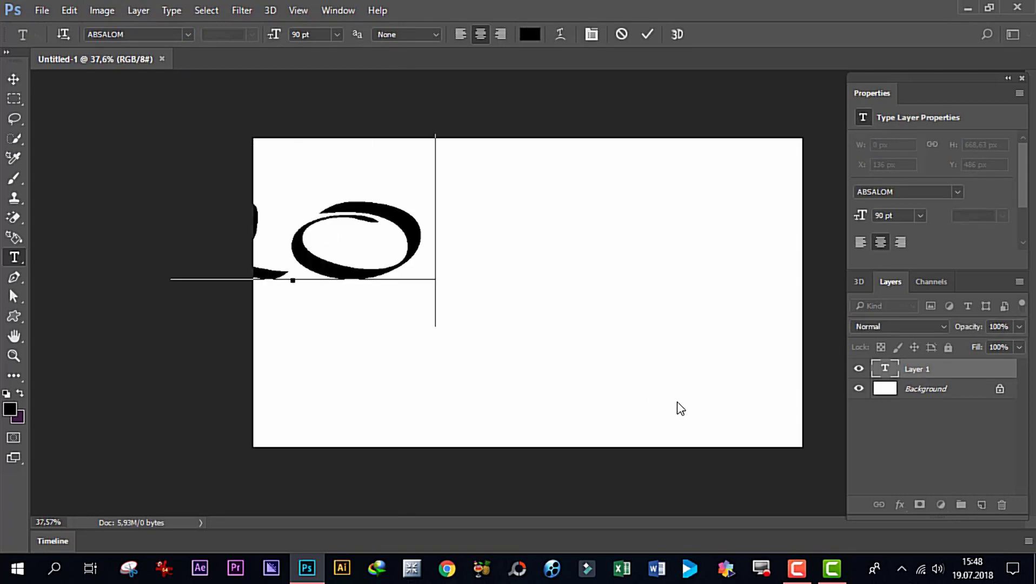
pyautogui.write('c e')
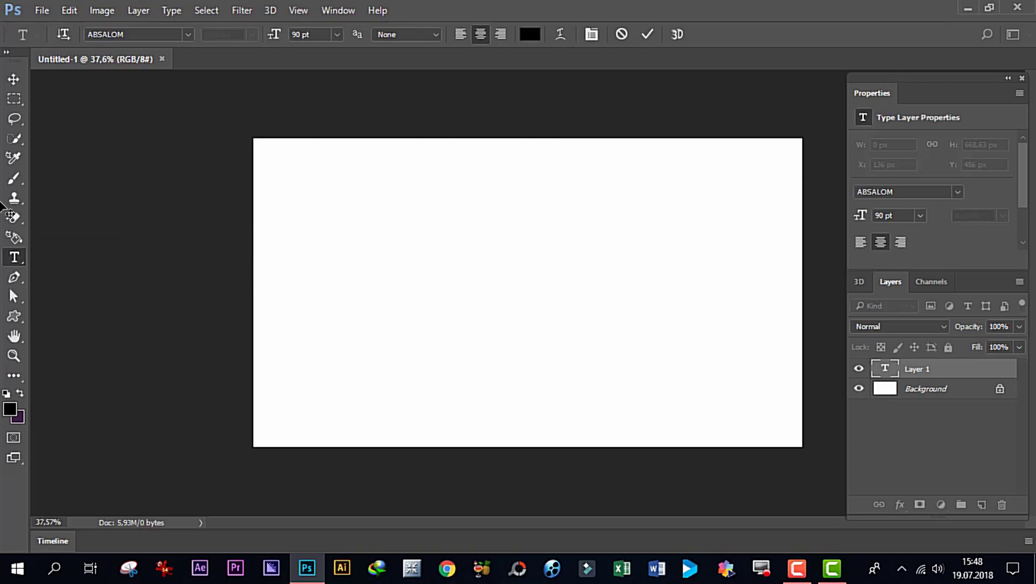
# Set the LOVE text to Impact and move it up toward the top centre
pyautogui.moveTo(84, 222); pyautogui.dragTo(768, 312)
pyautogui.write('LOVE')
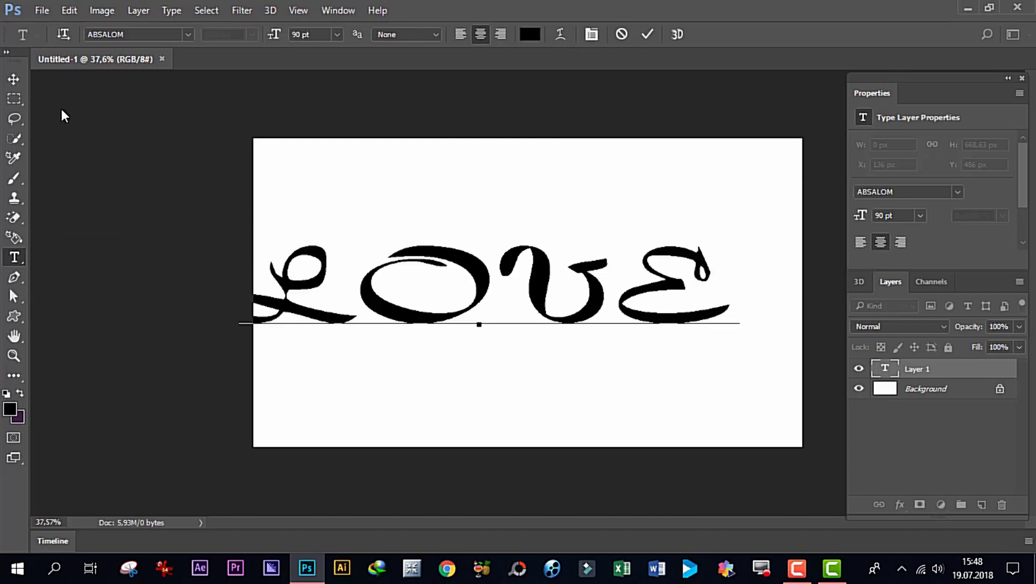
pyautogui.moveTo(728, 285)
pyautogui.mouseDown()
pyautogui.moveTo(569, 293)
pyautogui.moveTo(218, 270)
pyautogui.mouseUp()
pyautogui.click(186, 33)
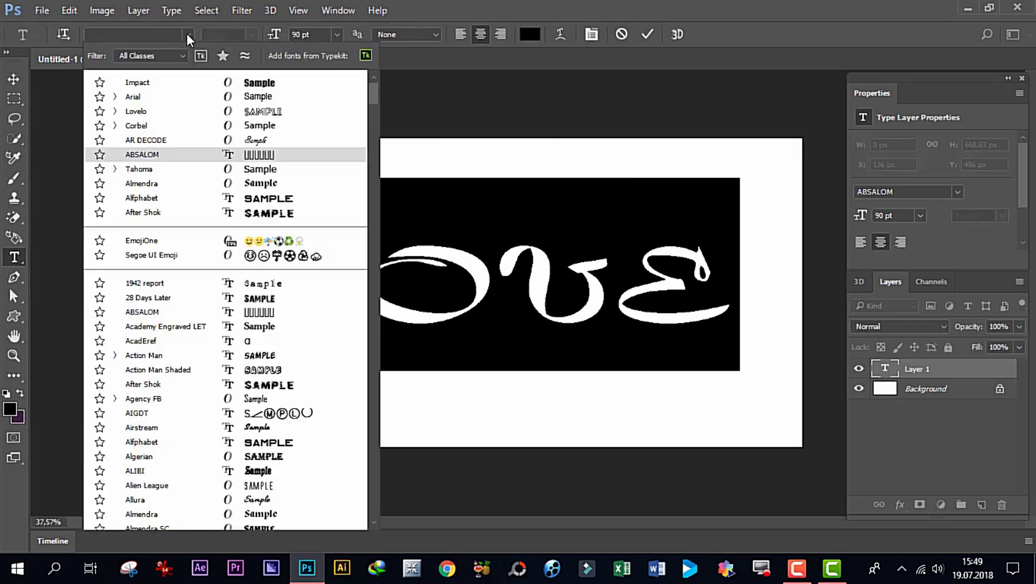
pyautogui.click(139, 82)
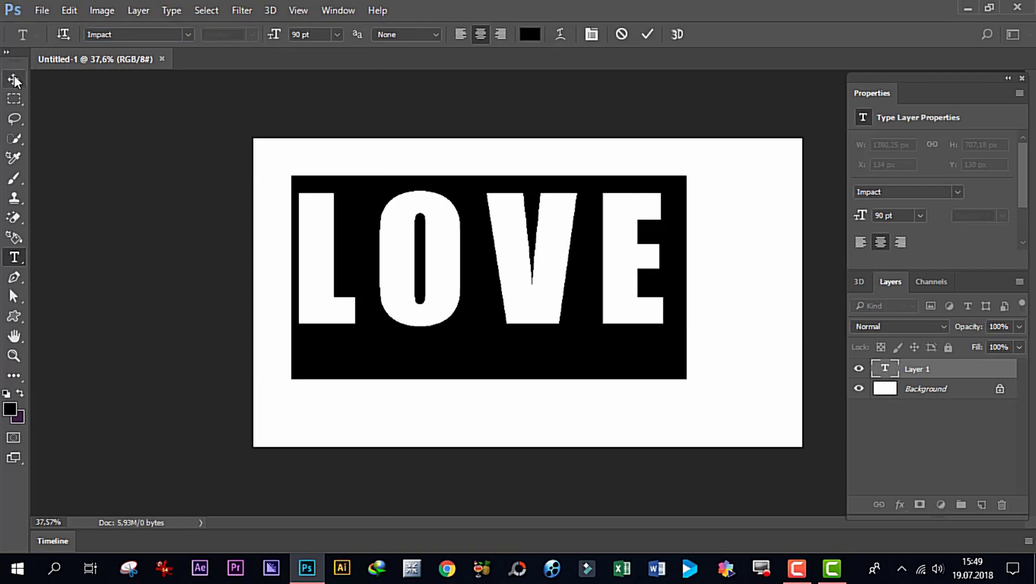
pyautogui.click(13, 80)
pyautogui.moveTo(451, 255)
pyautogui.mouseDown()
pyautogui.moveTo(523, 238)
pyautogui.moveTo(507, 246)
pyautogui.mouseUp()
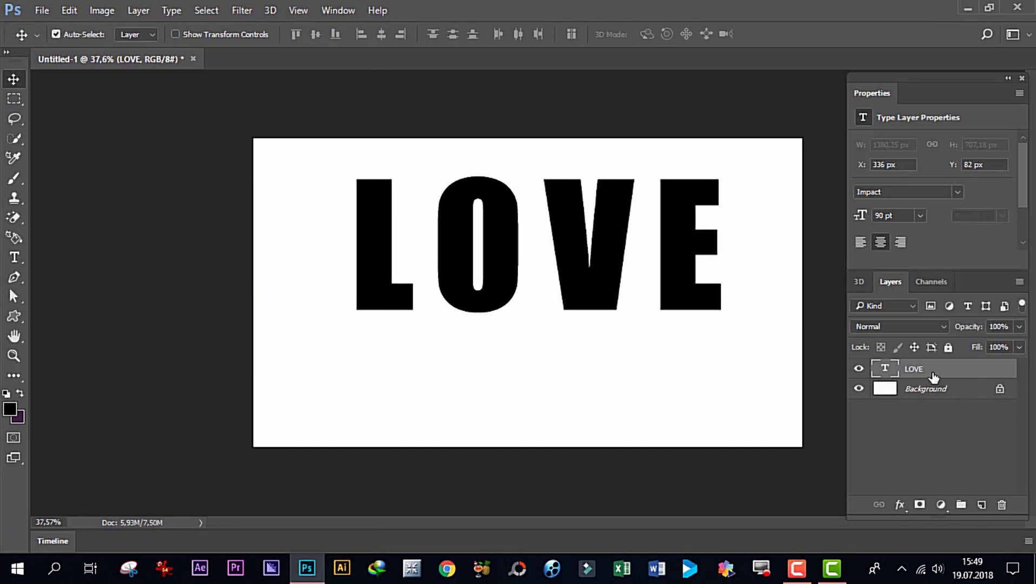
# Duplicate the LOVE layer with Ctrl+J and rasterize the LOVE copy type
pyautogui.hotkey('ctrl', 'j')
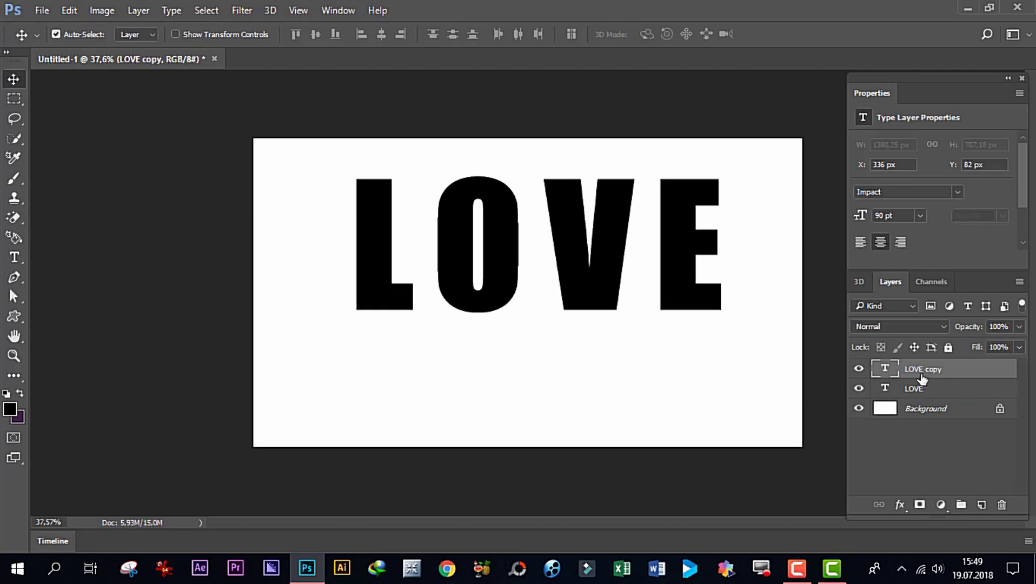
pyautogui.rightClick(971, 373)
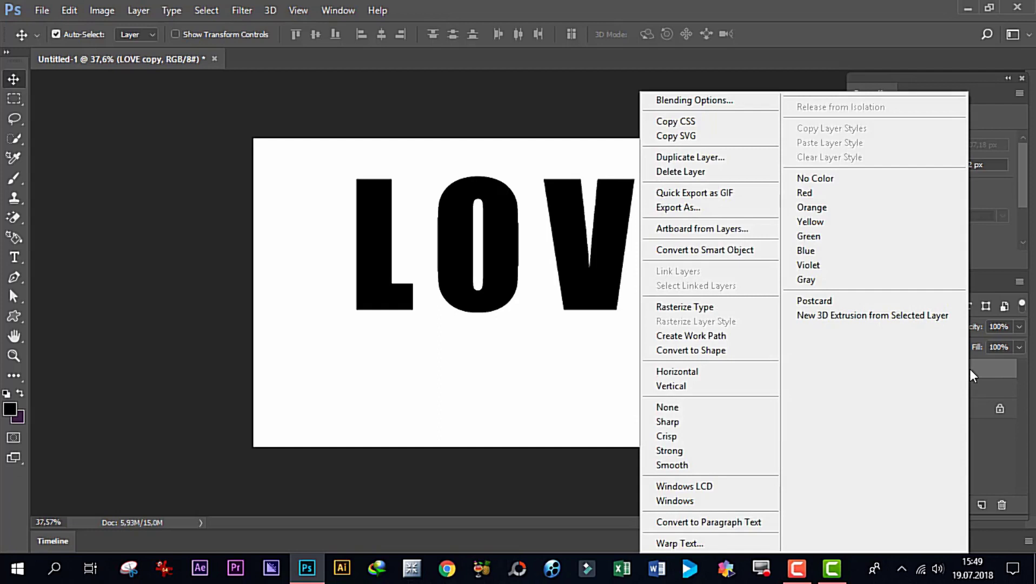
pyautogui.click(686, 308)
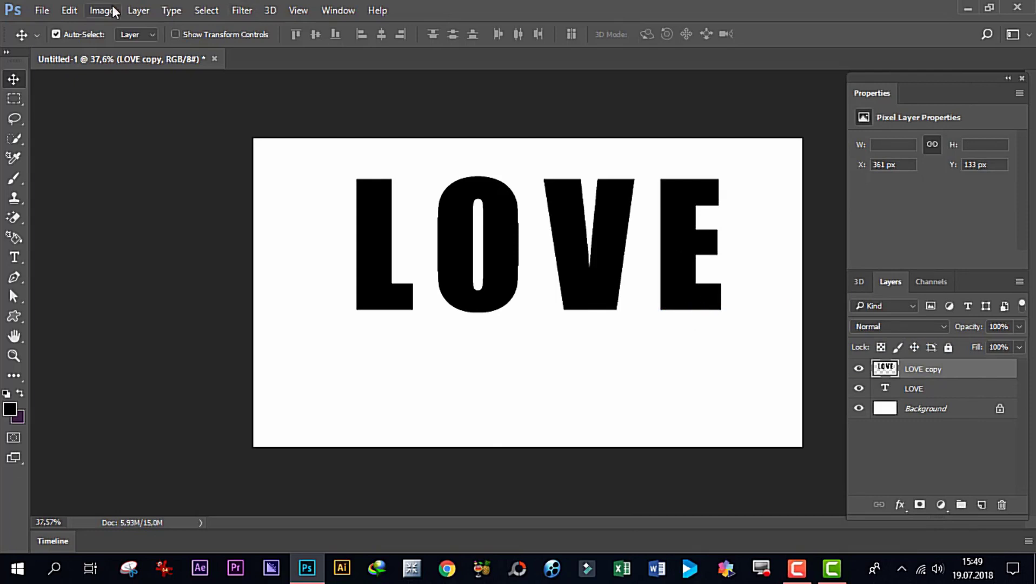
pyautogui.click(13, 182)
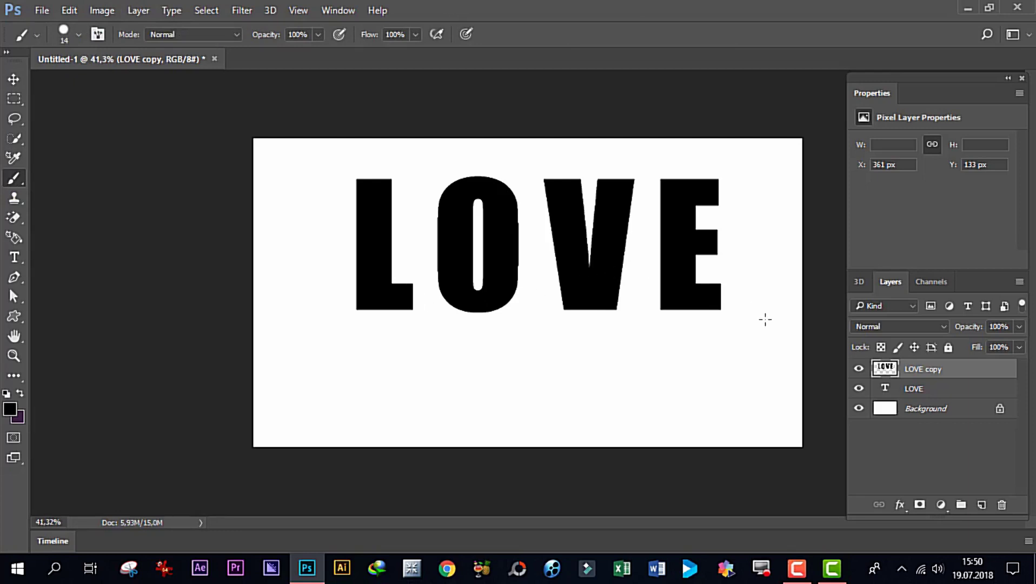
# Brush three vertical drips under the L, undoing one stray stroke
pyautogui.scroll(2, 759, 318)
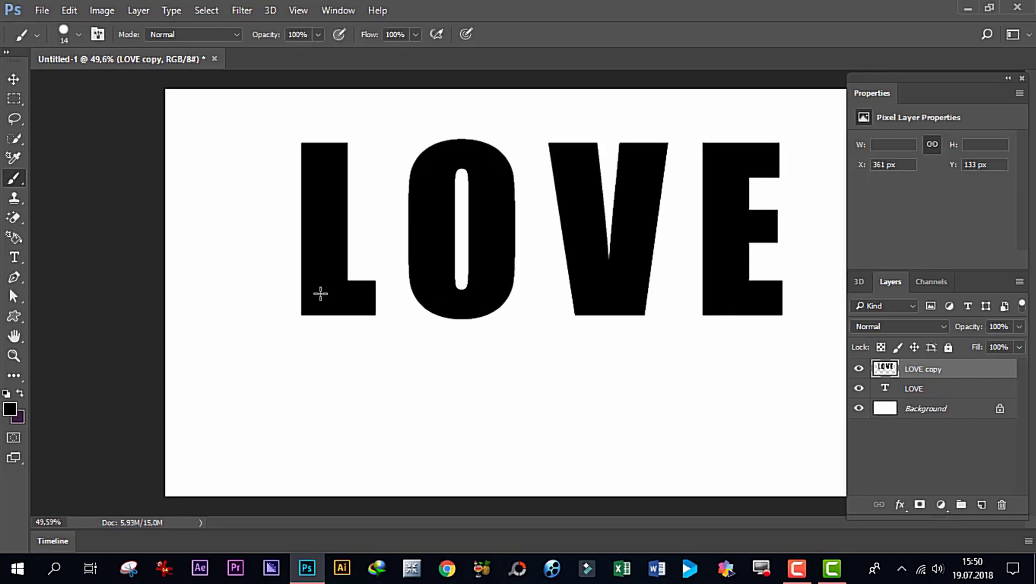
pyautogui.moveTo(309, 308); pyautogui.dragTo(309, 385)
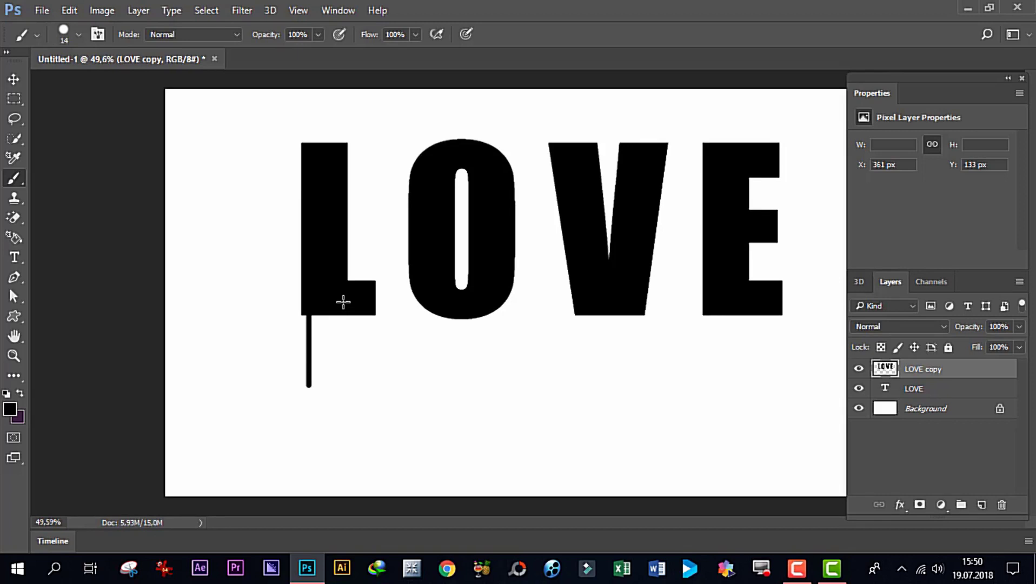
pyautogui.moveTo(338, 305); pyautogui.dragTo(339, 348)
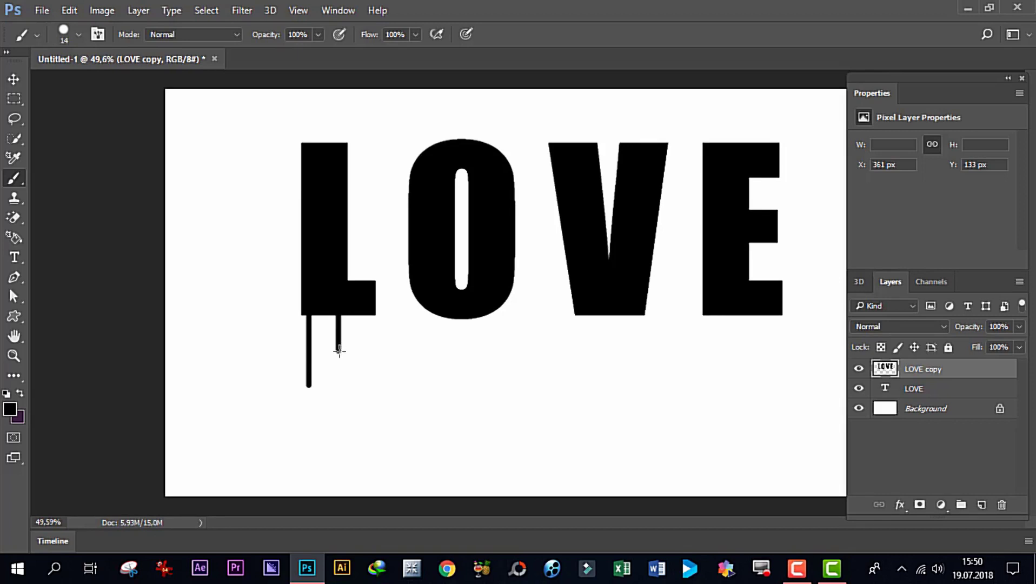
pyautogui.keyDown('shift'); pyautogui.click(369, 316); pyautogui.keyUp('shift')
pyautogui.moveTo(368, 316); pyautogui.dragTo(369, 370)
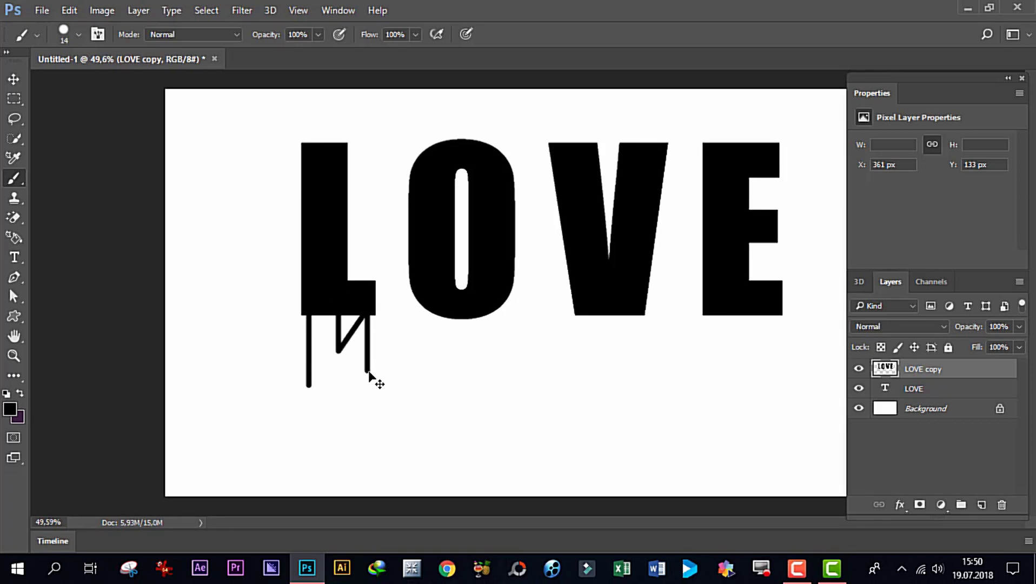
pyautogui.hotkey('ctrl', 'z')
pyautogui.moveTo(362, 309); pyautogui.dragTo(362, 375)
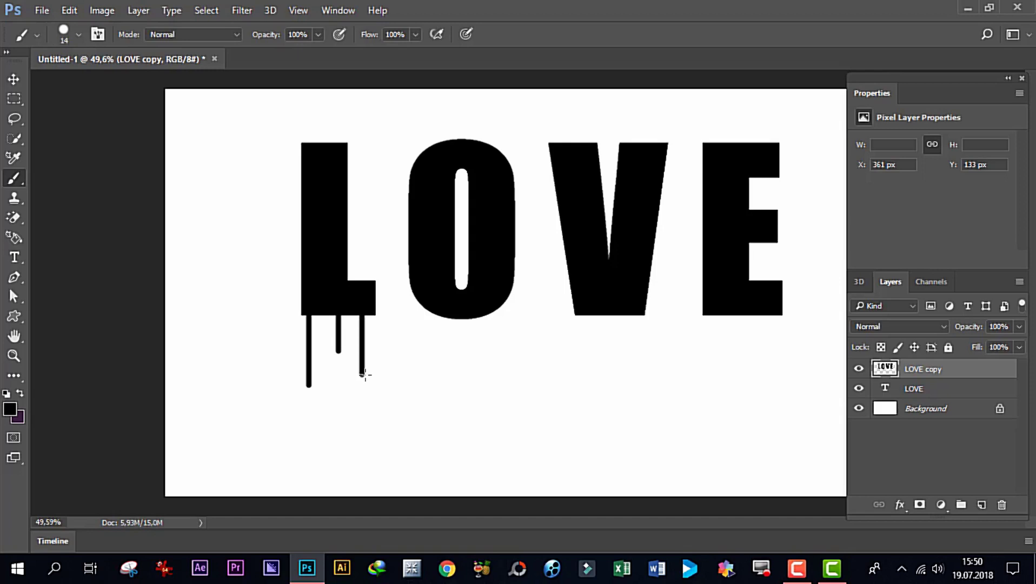
# Paint vertical drips under the O, V and E
pyautogui.moveTo(434, 313); pyautogui.dragTo(433, 370)
pyautogui.moveTo(475, 317); pyautogui.dragTo(475, 360)
pyautogui.moveTo(589, 313); pyautogui.dragTo(588, 394)
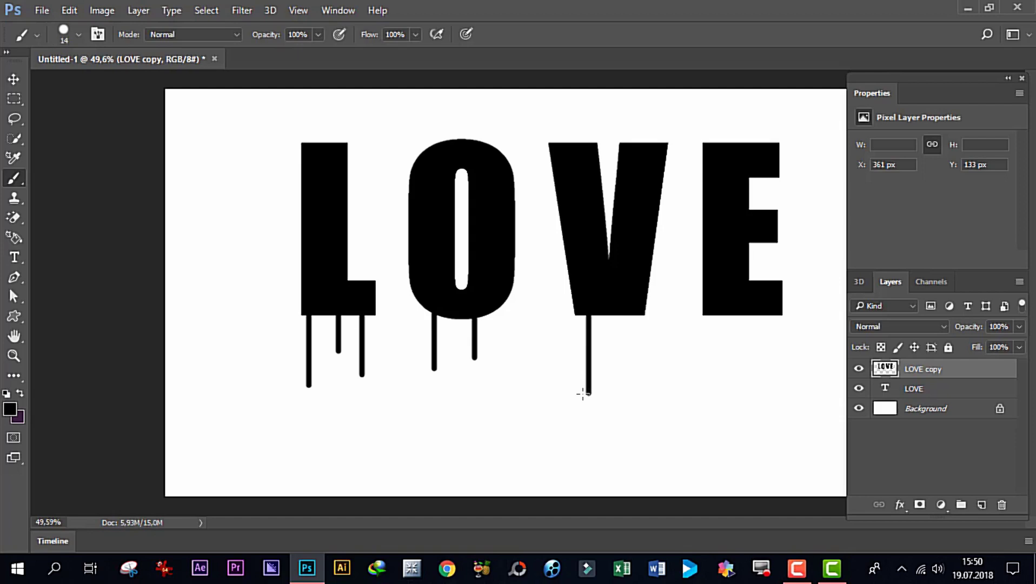
pyautogui.moveTo(612, 313); pyautogui.dragTo(636, 371)
pyautogui.moveTo(718, 313); pyautogui.dragTo(719, 371)
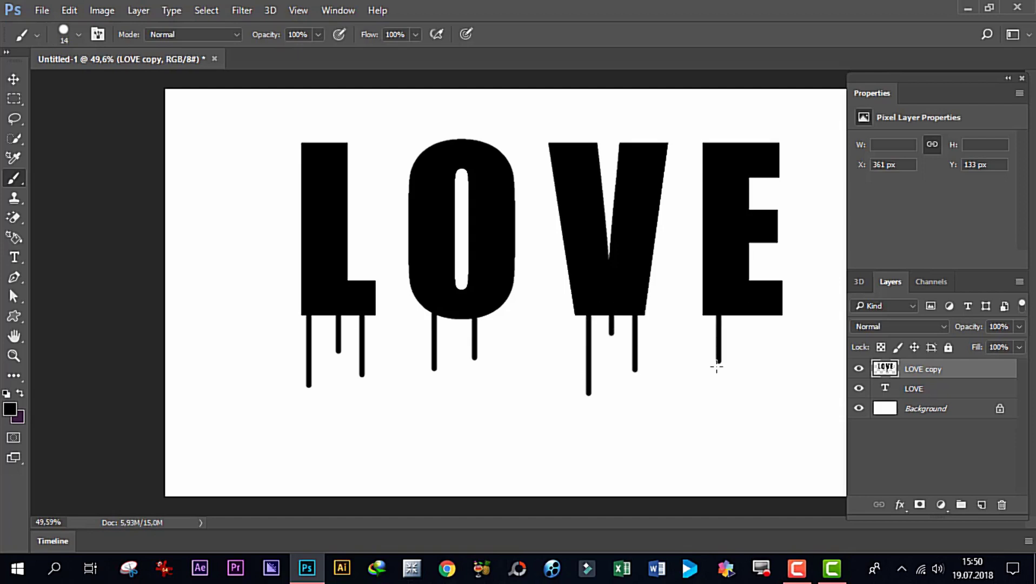
pyautogui.moveTo(773, 312); pyautogui.dragTo(773, 431)
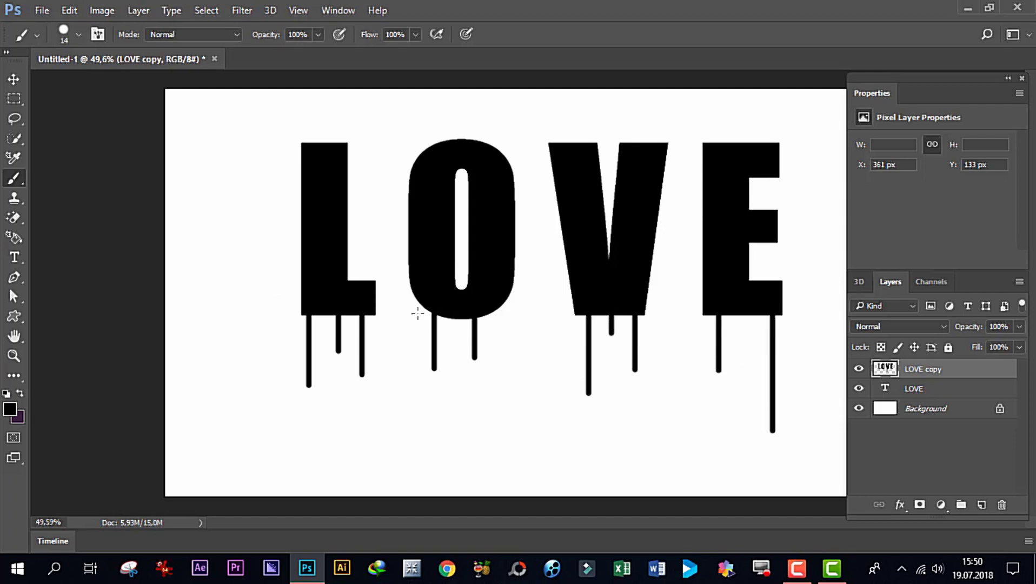
# Set the brush to 6 px and paint thin drips under the L
pyautogui.click(79, 33)
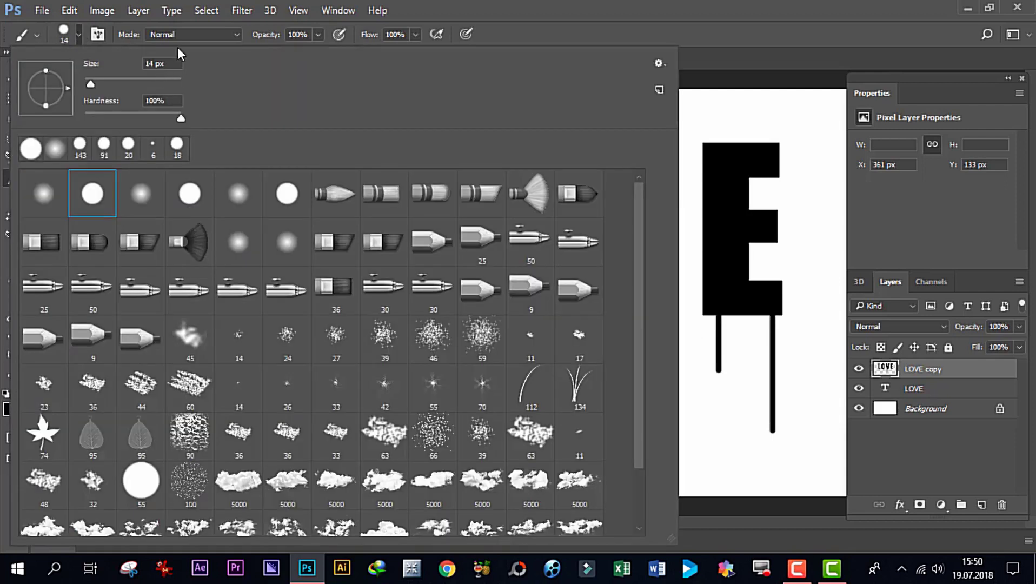
pyautogui.doubleClick(162, 64)
pyautogui.write('6')
pyautogui.press('Return')
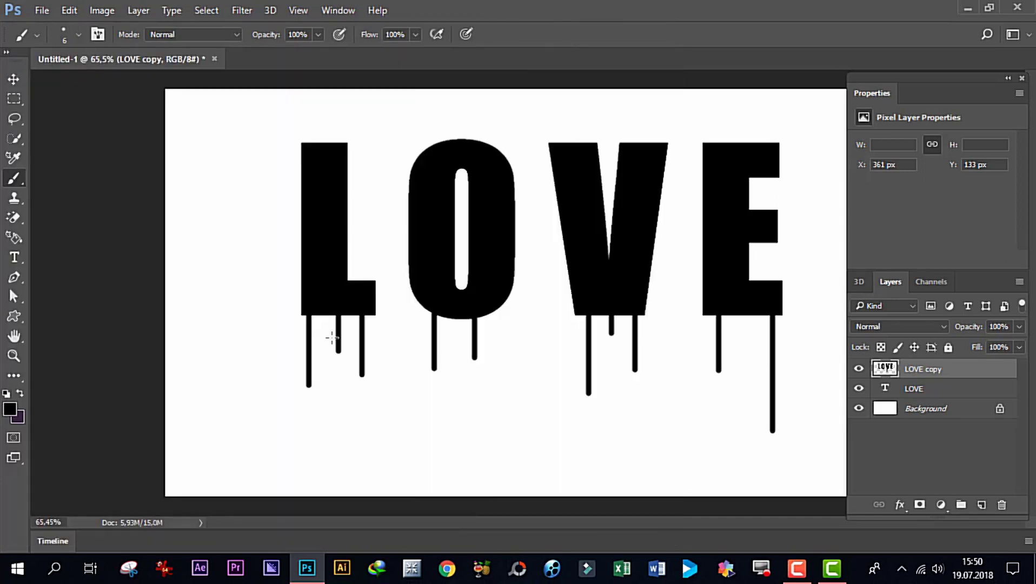
pyautogui.scroll(3, 363, 327)
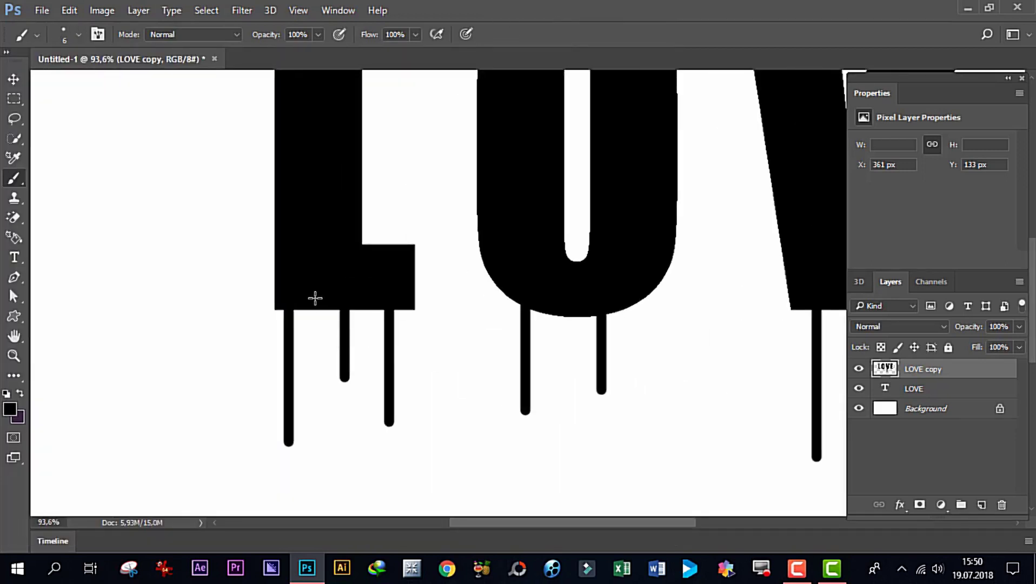
pyautogui.moveTo(314, 298); pyautogui.dragTo(311, 360)
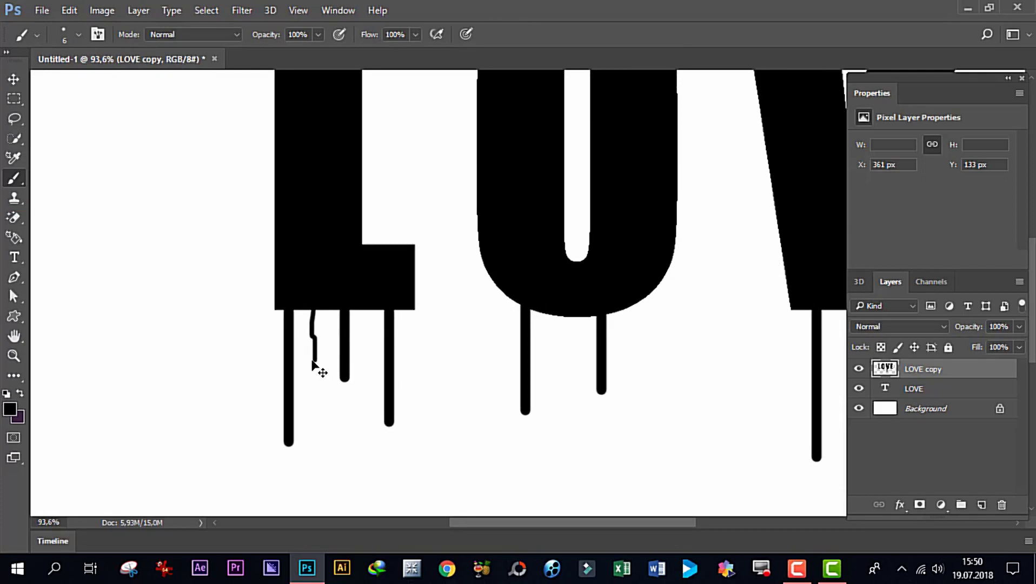
pyautogui.hotkey('ctrl', 'z')
pyautogui.moveTo(316, 310); pyautogui.dragTo(315, 368)
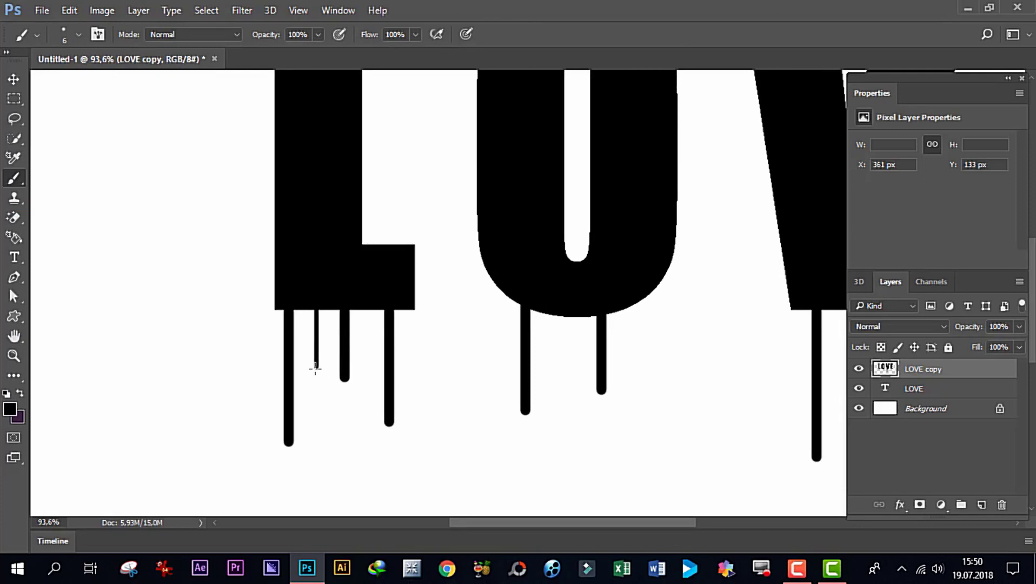
pyautogui.moveTo(371, 305); pyautogui.dragTo(371, 352)
# Paint 6 px thin drips under the O, V and E, then fit the image on screen
pyautogui.moveTo(558, 299); pyautogui.dragTo(558, 365)
pyautogui.moveTo(625, 305); pyautogui.dragTo(626, 342)
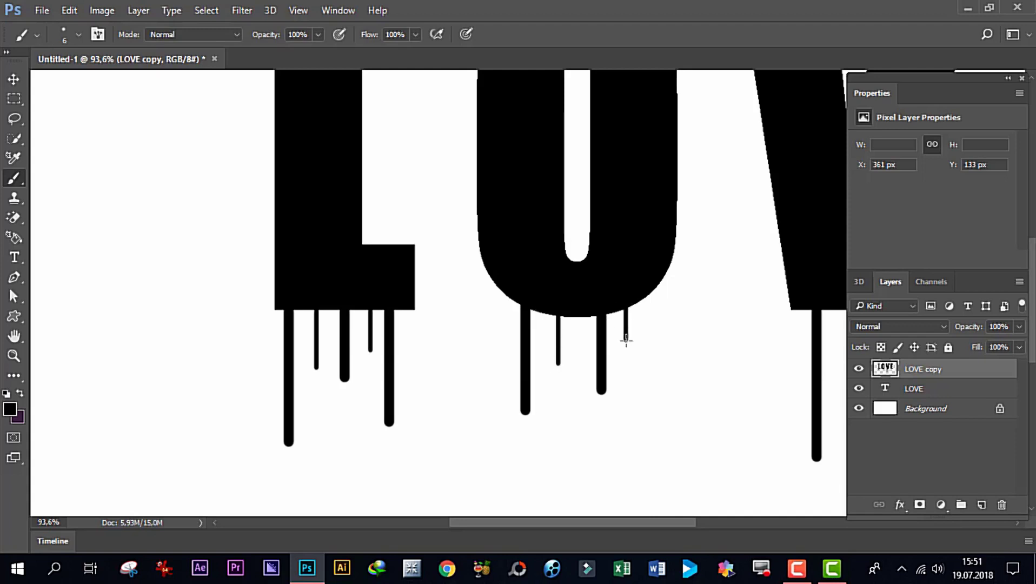
pyautogui.hscroll(5, 625, 335)
pyautogui.moveTo(409, 302); pyautogui.dragTo(411, 334)
pyautogui.moveTo(501, 301); pyautogui.dragTo(502, 388)
pyautogui.moveTo(708, 308); pyautogui.dragTo(708, 381)
pyautogui.moveTo(746, 293); pyautogui.dragTo(746, 459)
pyautogui.hotkey('ctrl', '0')
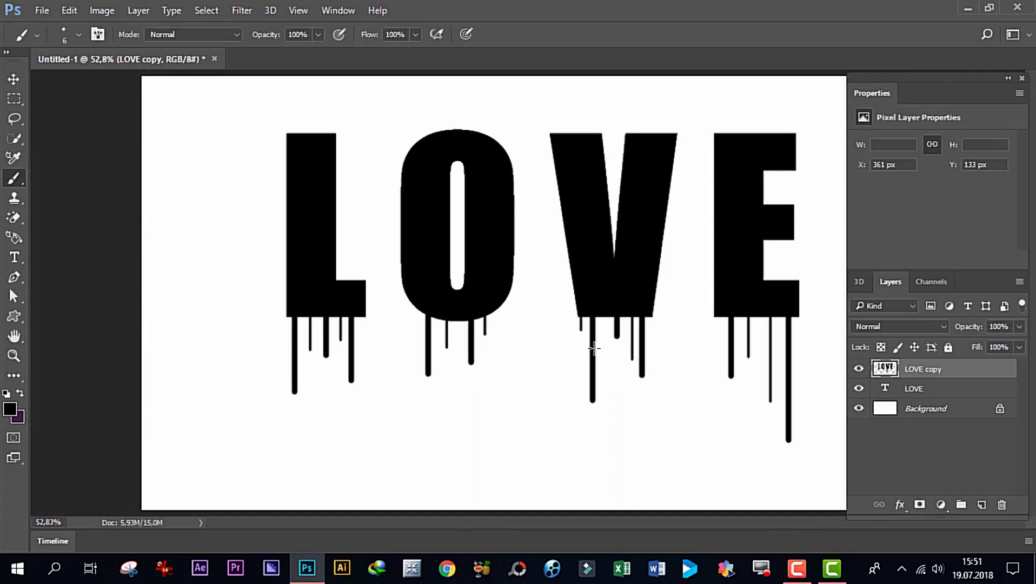
pyautogui.scroll(3, 594, 348)
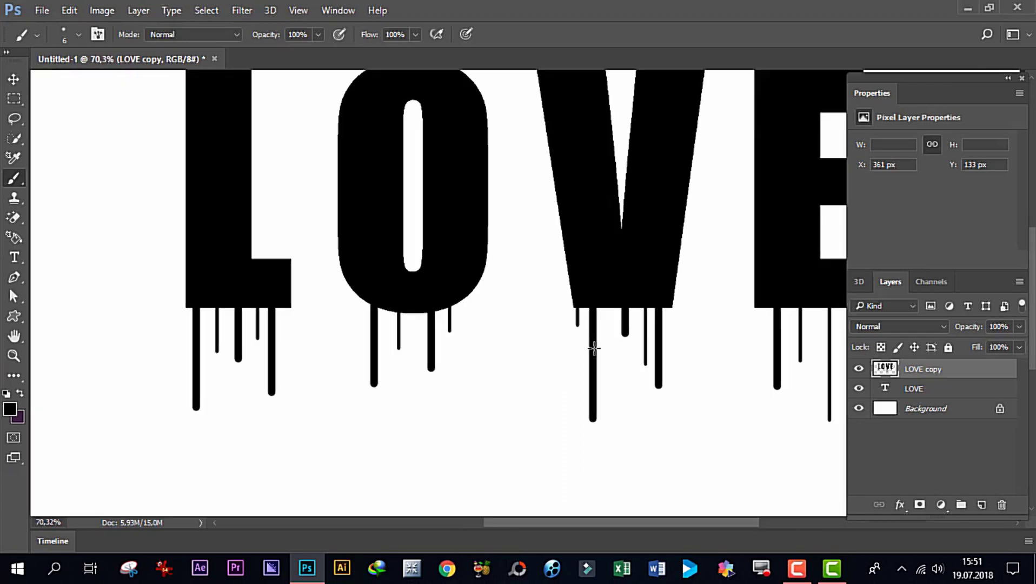
# Switch to a 3 px brush and paint hairline drips under the L, O and V
pyautogui.click(79, 31)
pyautogui.click(173, 62)
pyautogui.write('3')
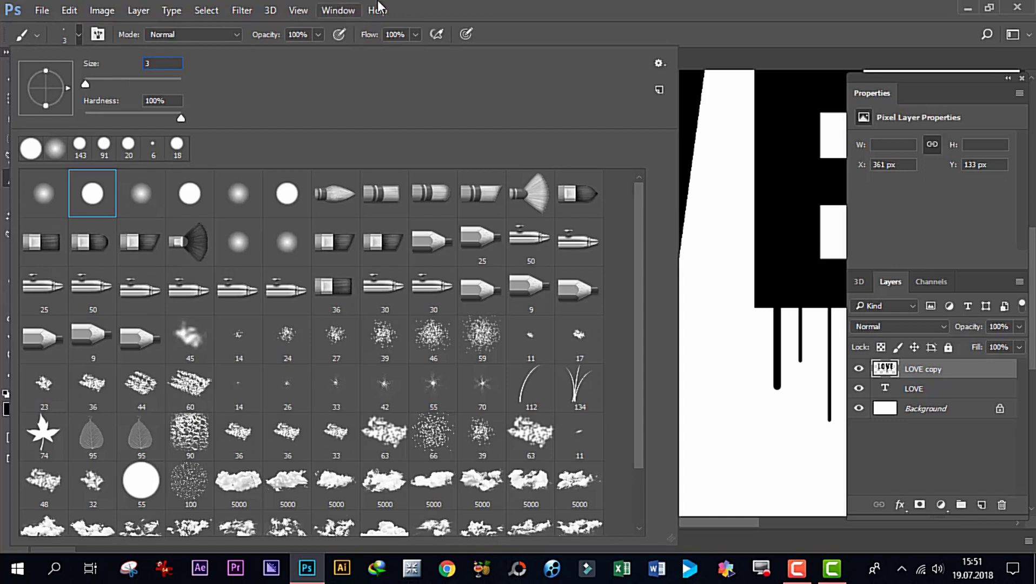
pyautogui.press('Return')
pyautogui.moveTo(339, 295); pyautogui.dragTo(339, 418)
pyautogui.moveTo(423, 328); pyautogui.dragTo(424, 393)
pyautogui.moveTo(172, 322); pyautogui.dragTo(173, 384)
pyautogui.moveTo(678, 296); pyautogui.dragTo(678, 451)
# Add a 3 px hairline drip under the E
pyautogui.scroll(-2, 573, 438)
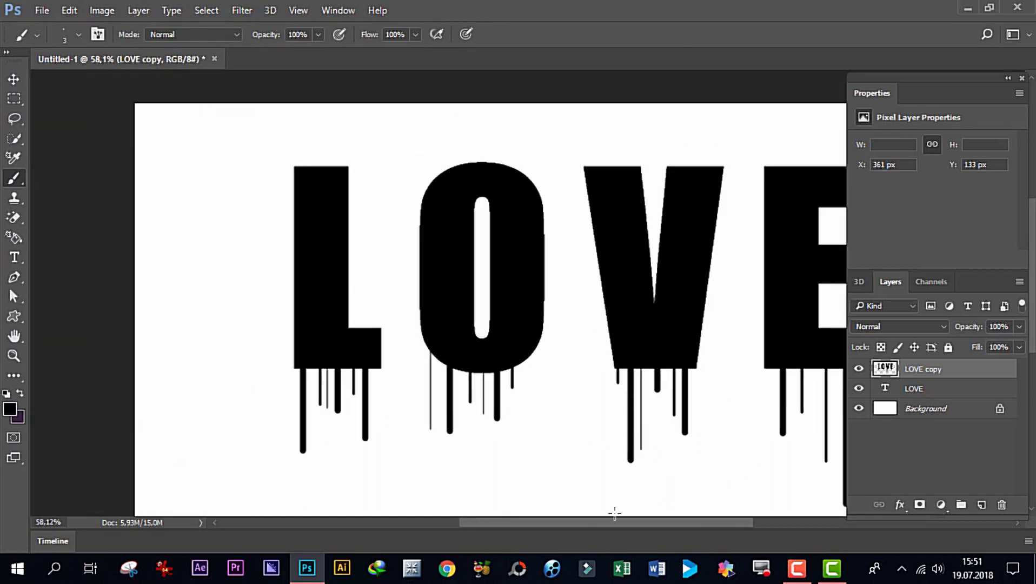
pyautogui.moveTo(575, 521); pyautogui.dragTo(624, 525)
pyautogui.scroll(1, 651, 354)
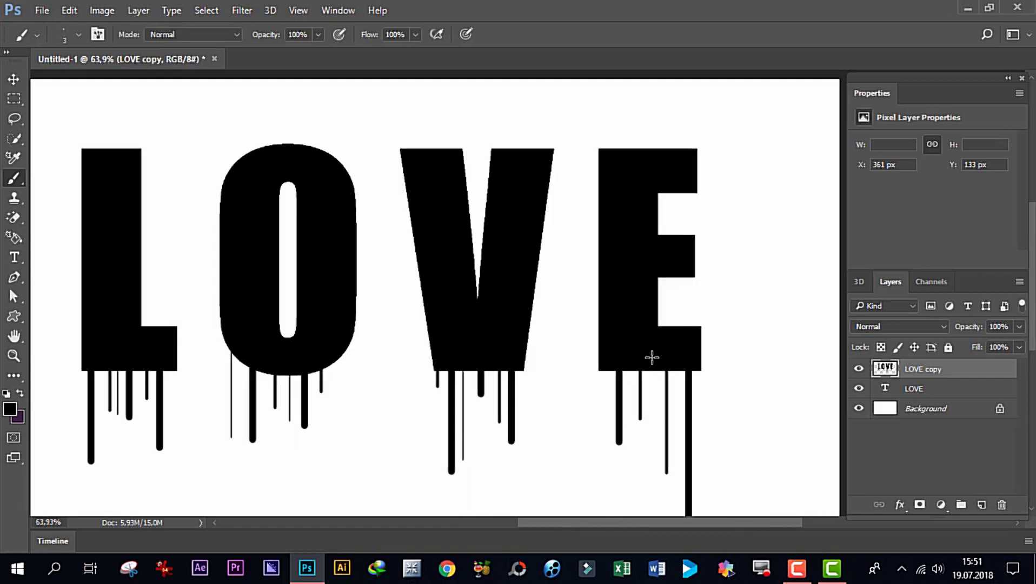
pyautogui.scroll(1, 654, 358)
pyautogui.moveTo(655, 359); pyautogui.dragTo(655, 447)
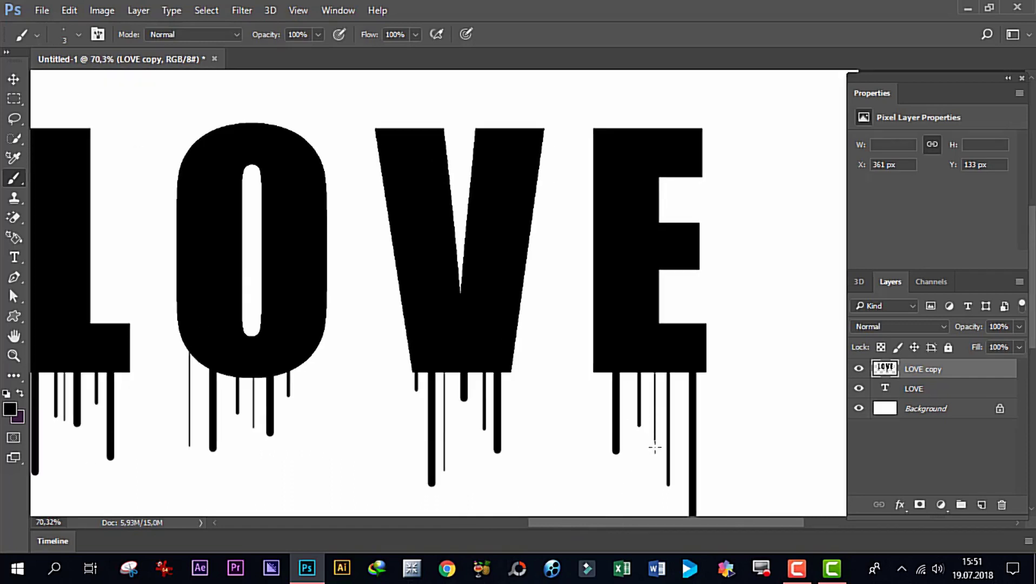
pyautogui.scroll(-2, 513, 380)
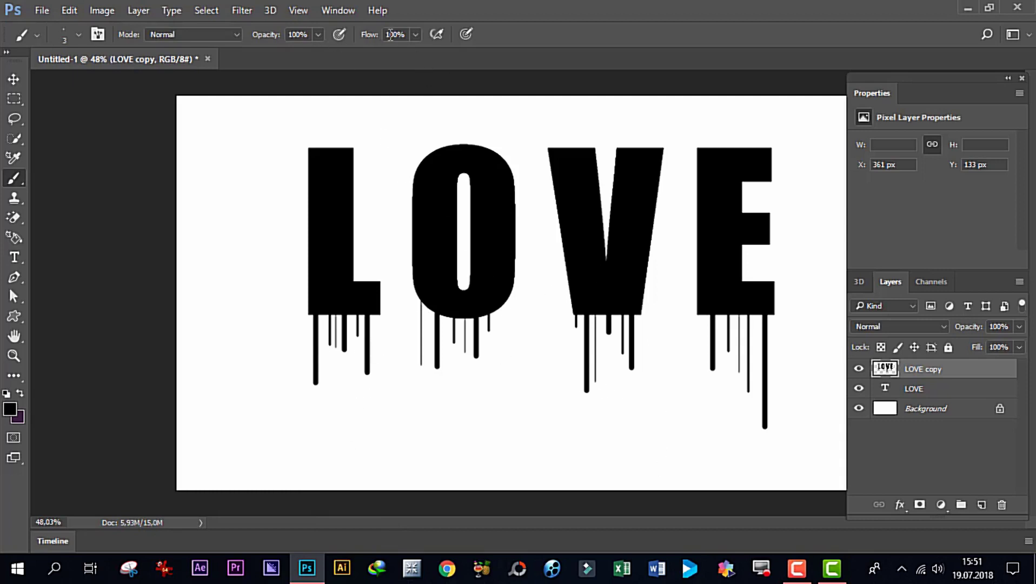
pyautogui.click(301, 10)
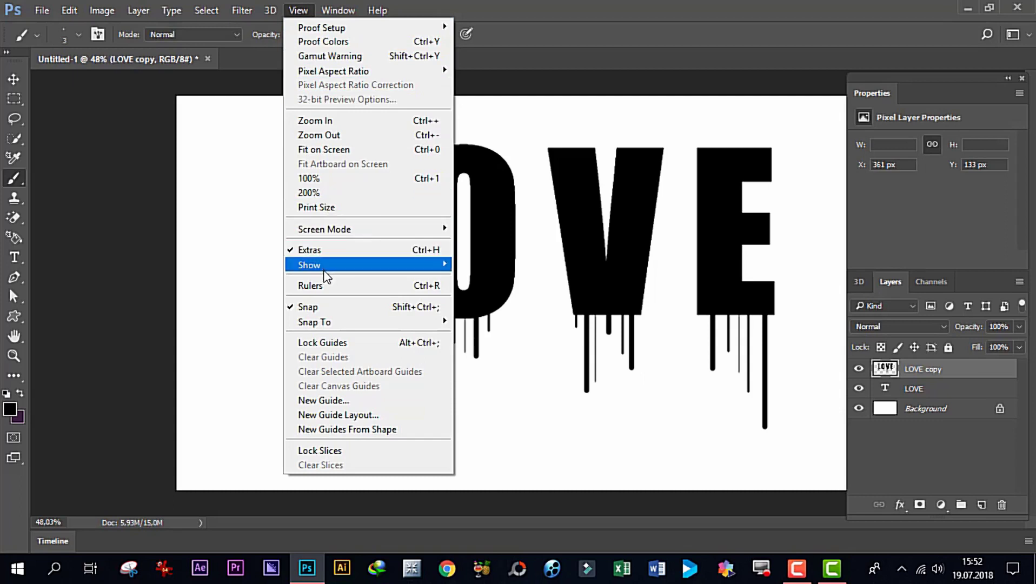
pyautogui.moveTo(340, 265)
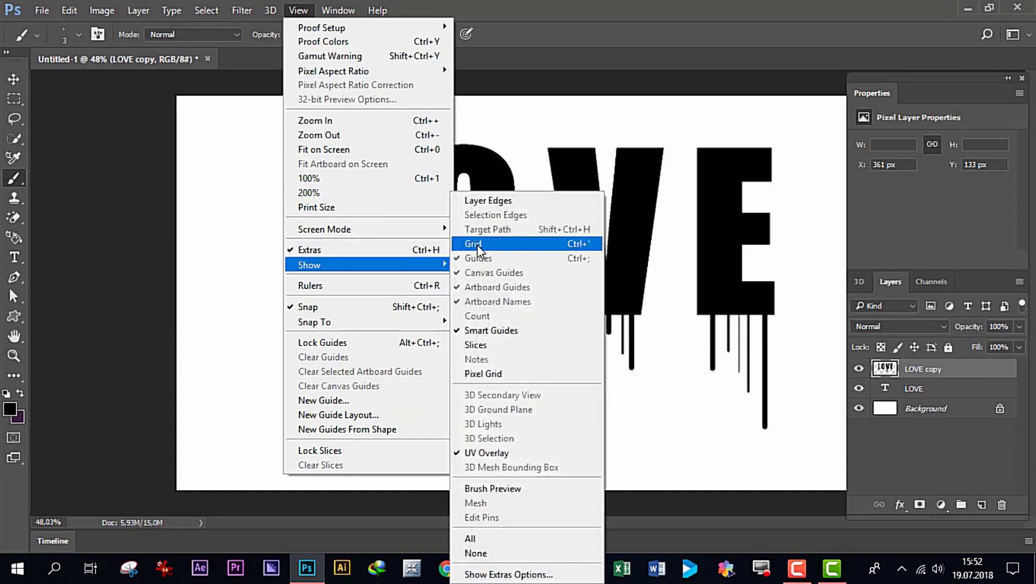
# Show the grid over the canvas and zoom in on the drips
pyautogui.click(477, 244)
pyautogui.scroll(2, 557, 322)
pyautogui.scroll(2, 493, 369)
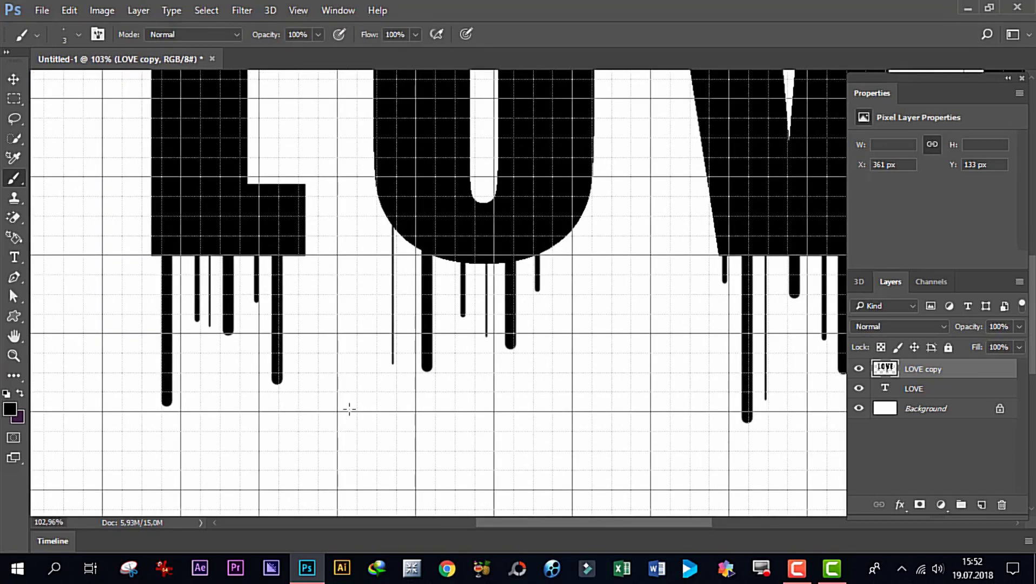
pyautogui.scroll(2, 349, 409)
pyautogui.scroll(2, 162, 418)
pyautogui.scroll(1, 177, 380)
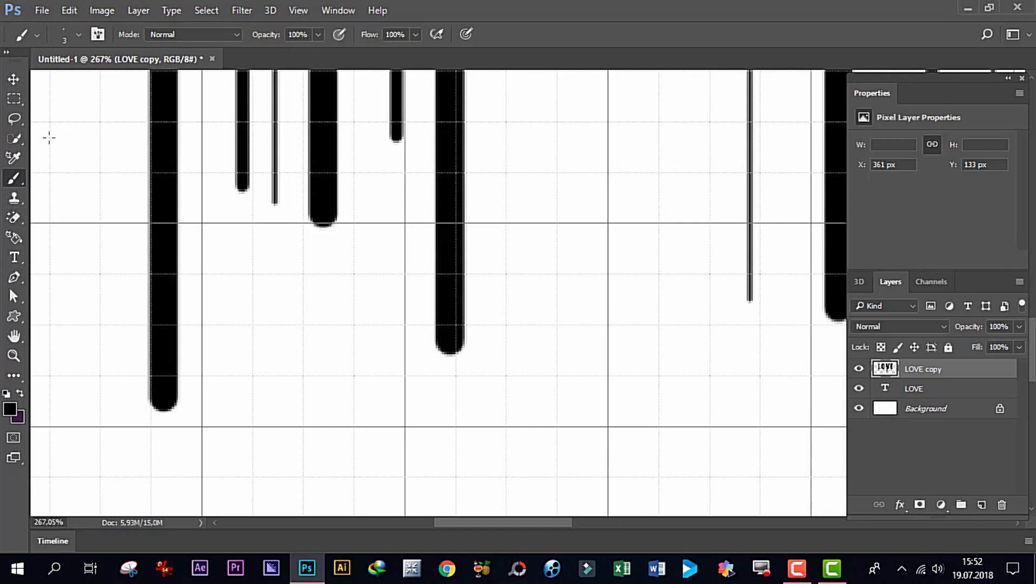
# Set the brush size to 12 px
pyautogui.click(79, 33)
pyautogui.moveTo(91, 86); pyautogui.dragTo(89, 86)
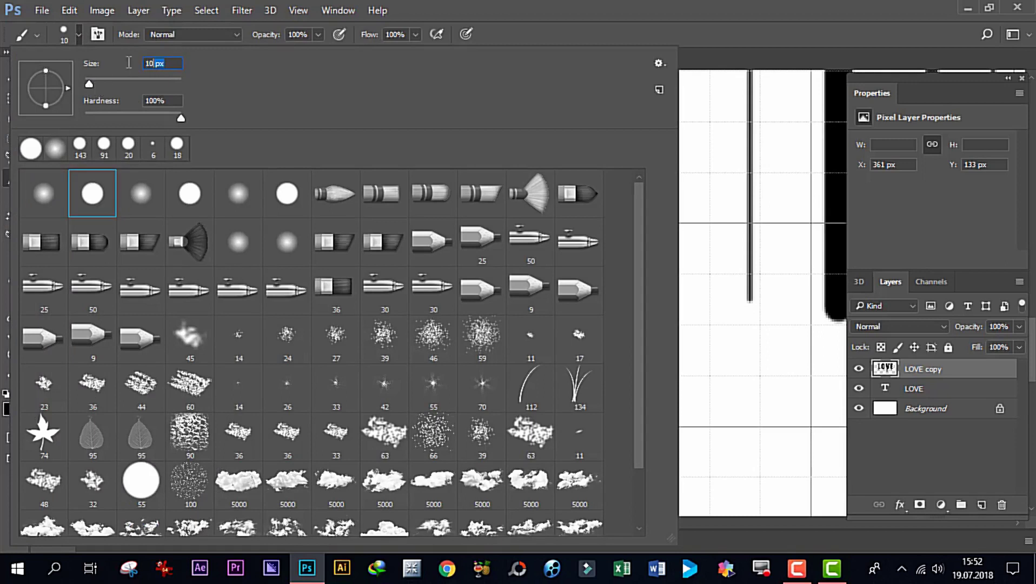
pyautogui.write('12')
pyautogui.press('Return')
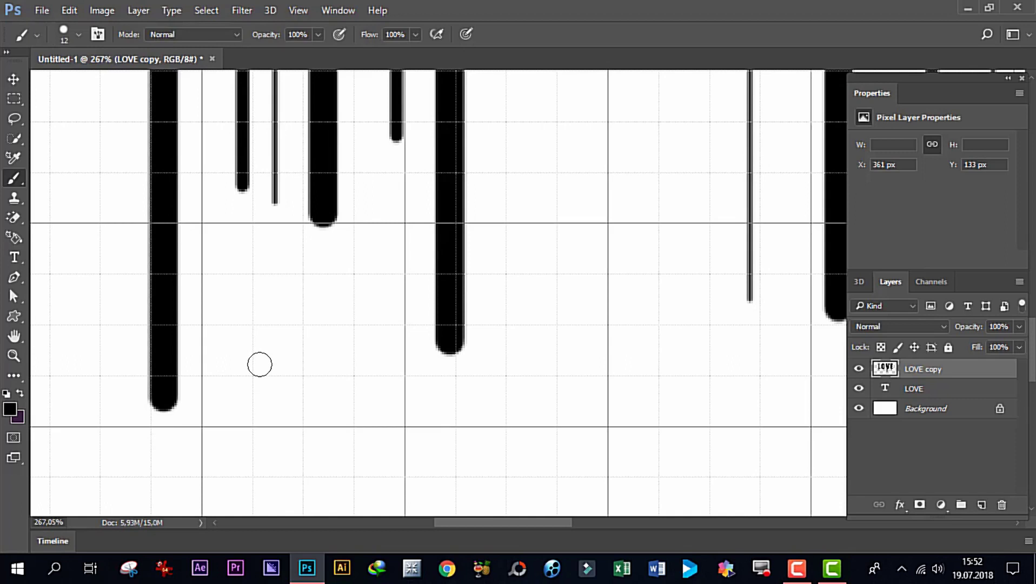
# Dab round drops below the L's first drip and the third drip
pyautogui.scroll(-1, 259, 367)
pyautogui.scroll(-1, 259, 366)
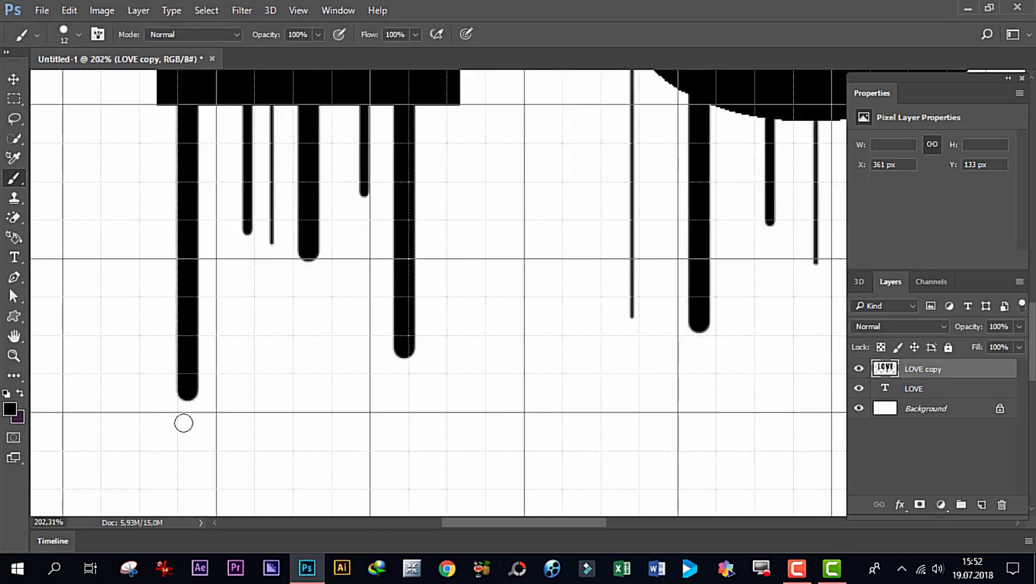
pyautogui.click(185, 427)
pyautogui.click(185, 459)
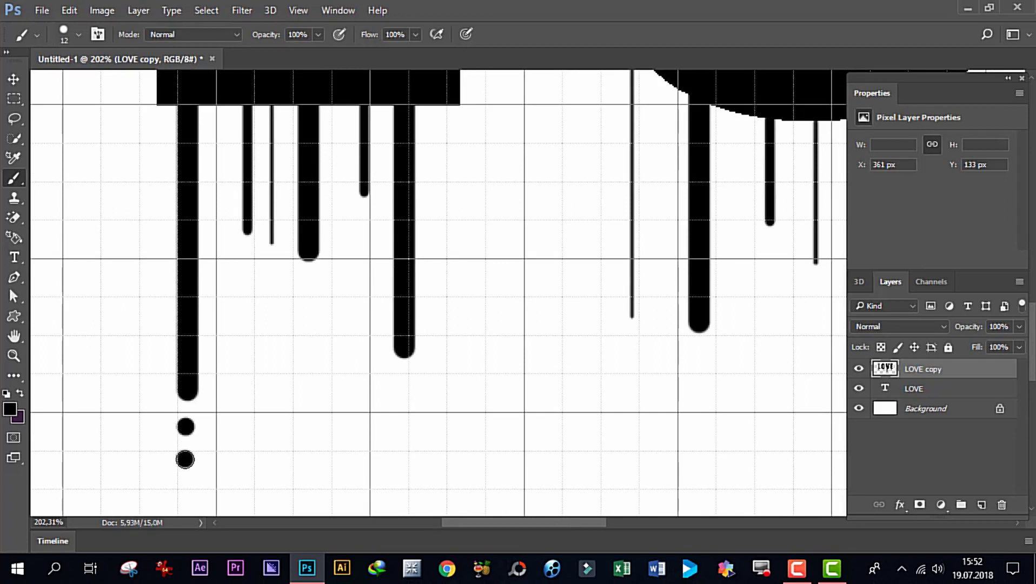
pyautogui.click(308, 277)
pyautogui.click(307, 308)
pyautogui.click(308, 337)
# Add a column of drops below the fourth drip, undoing misplaced ones
pyautogui.click(409, 374)
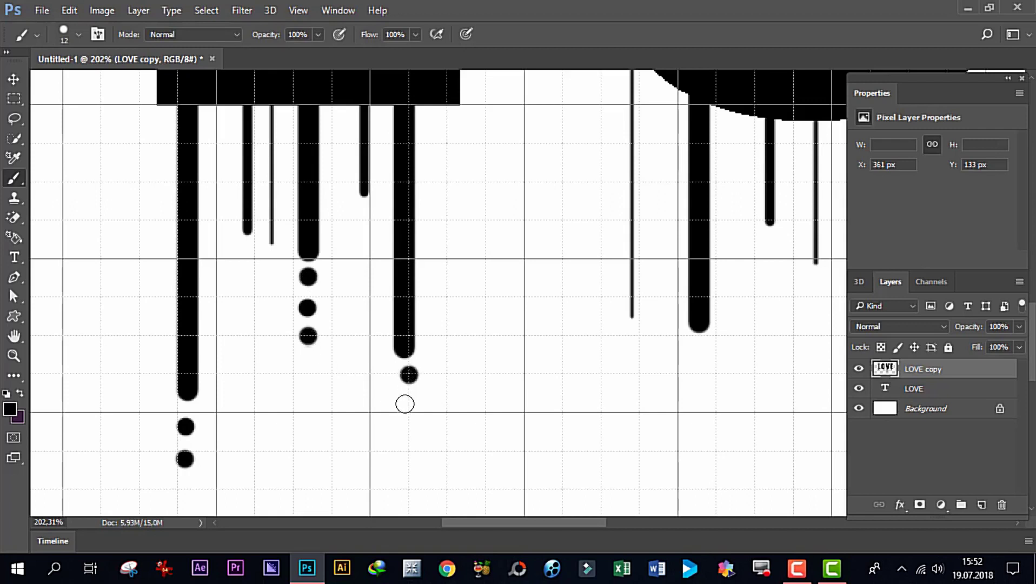
pyautogui.hotkey('ctrl', 'z')
pyautogui.click(409, 382)
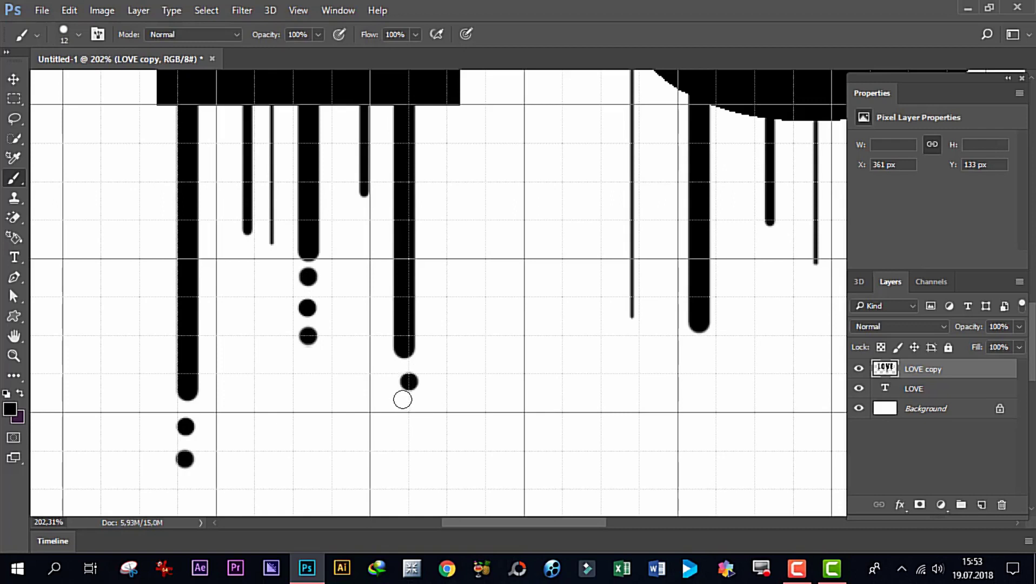
pyautogui.hotkey('ctrl', 'z')
pyautogui.click(400, 382)
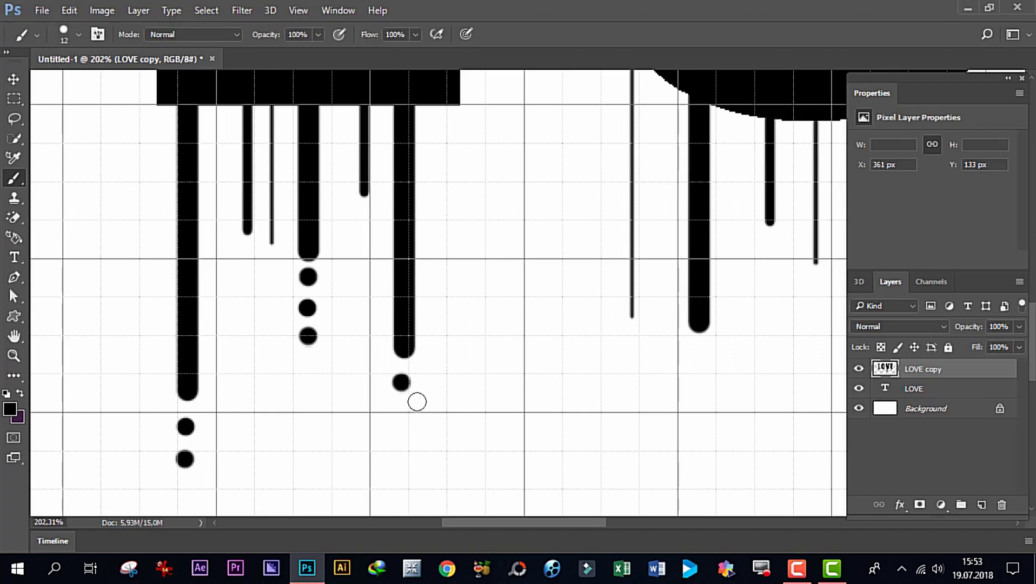
pyautogui.click(400, 414)
pyautogui.click(400, 439)
pyautogui.click(399, 470)
pyautogui.scroll(-5, 543, 388)
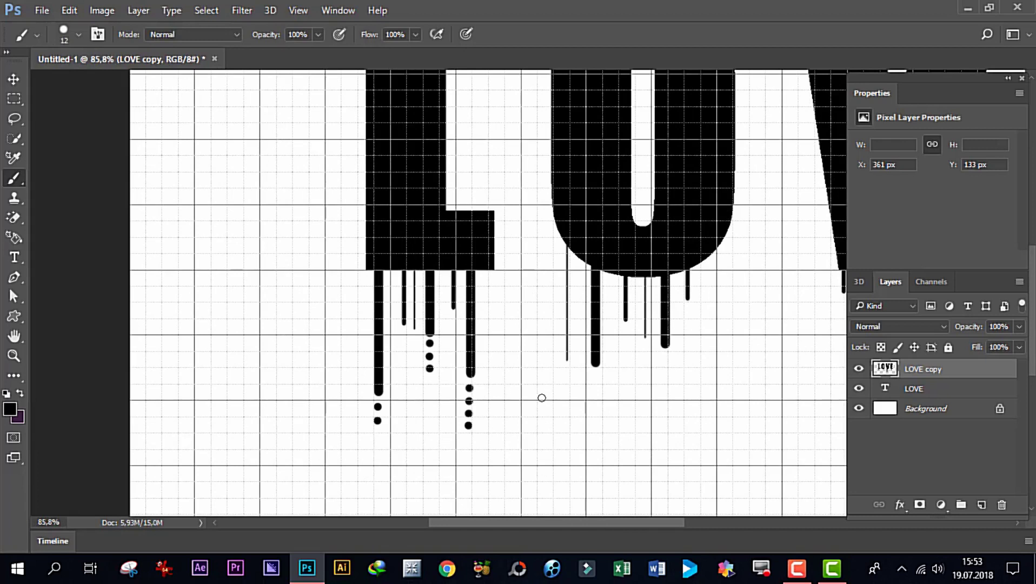
pyautogui.scroll(1, 554, 397)
pyautogui.scroll(2, 601, 386)
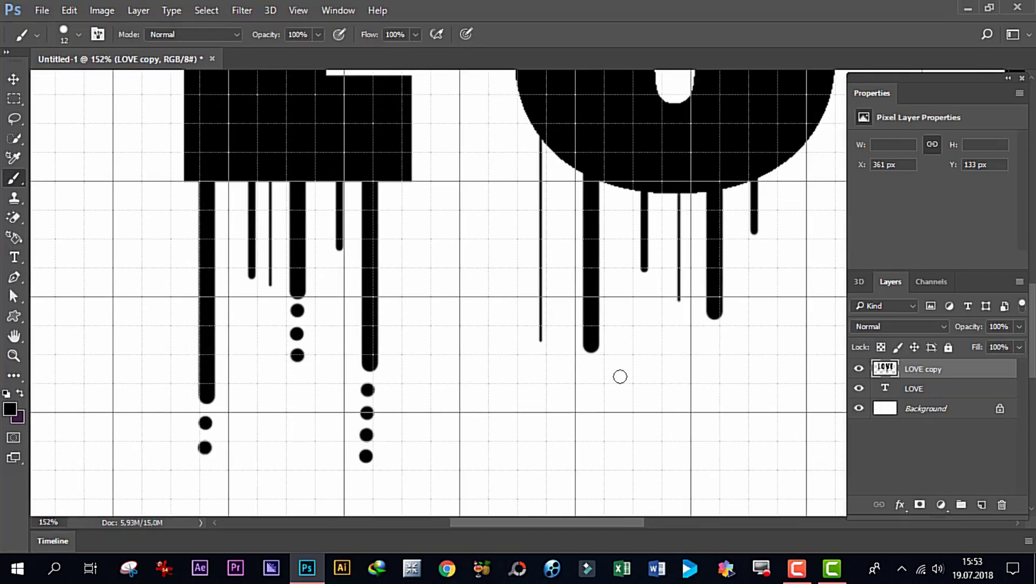
# Add trailing drops below two of the O's drips
pyautogui.click(593, 370)
pyautogui.click(592, 395)
pyautogui.click(593, 423)
pyautogui.scroll(-2, 662, 413)
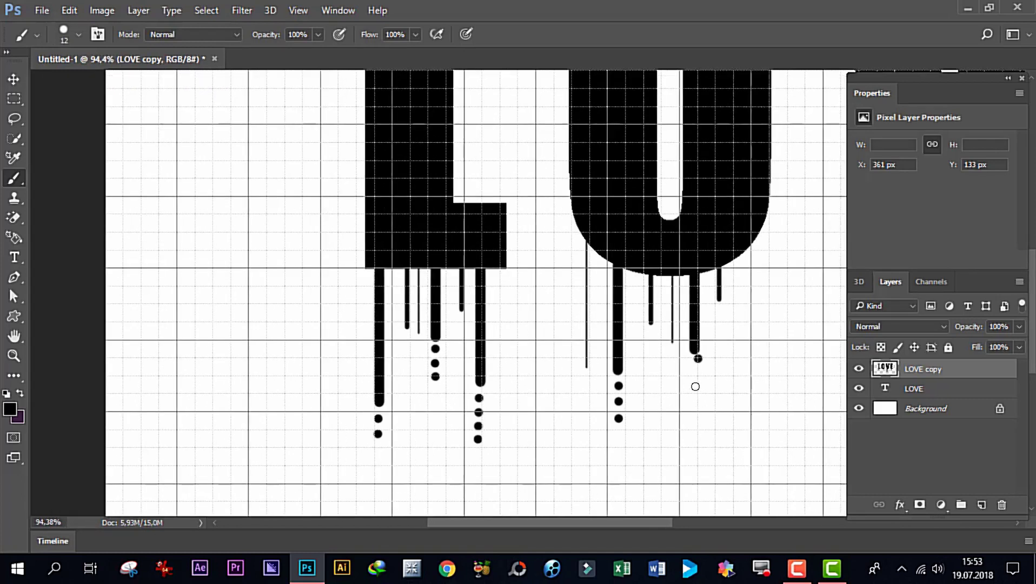
pyautogui.scroll(3, 444, 364)
pyautogui.click(420, 355)
pyautogui.click(421, 384)
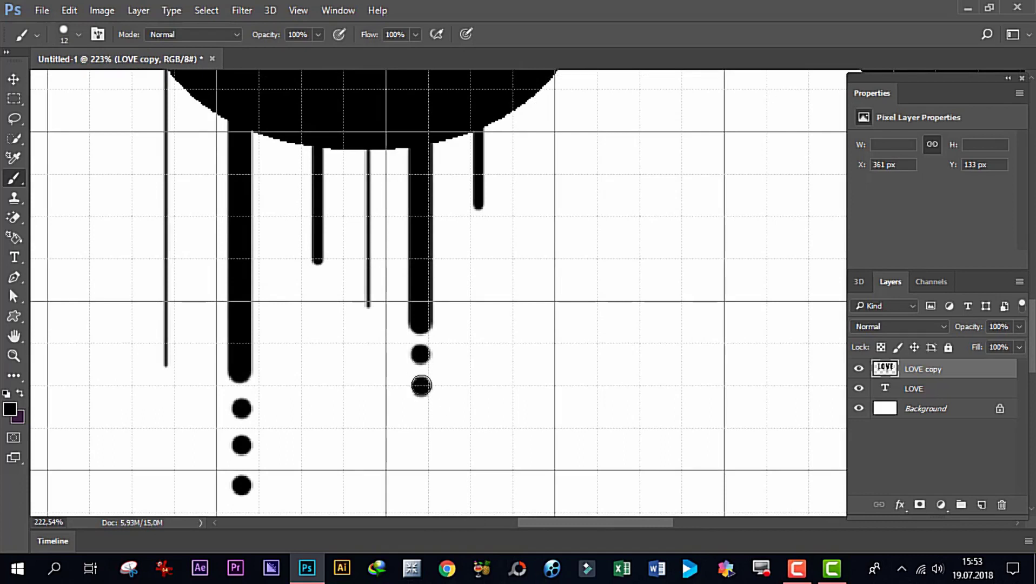
pyautogui.scroll(-2, 560, 390)
pyautogui.moveTo(557, 522); pyautogui.dragTo(640, 523)
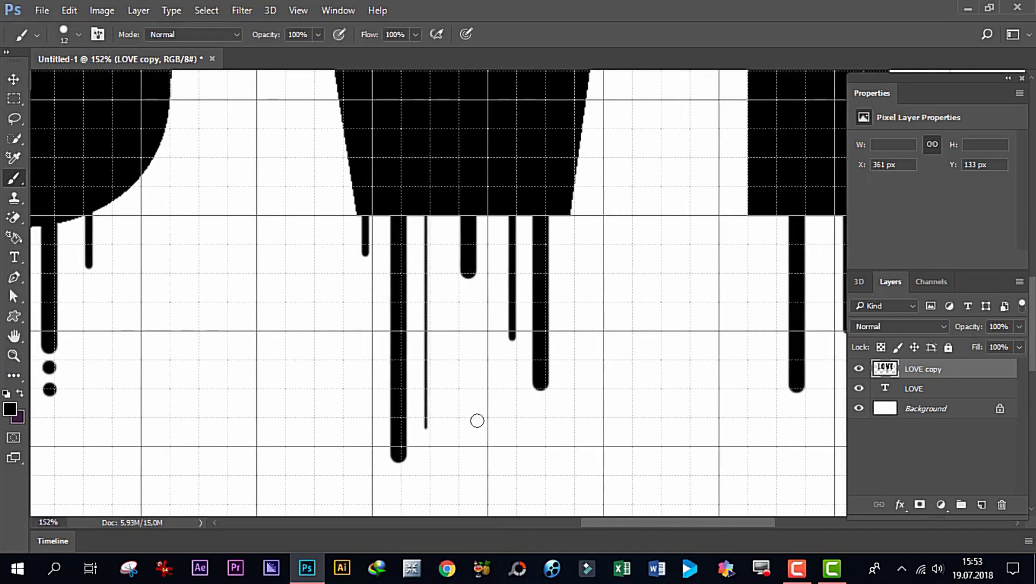
pyautogui.scroll(-2, 456, 450)
pyautogui.scroll(2, 435, 469)
pyautogui.scroll(1, 427, 460)
# Add drops below the long V drip and a four-drop column under the right drip
pyautogui.click(426, 454)
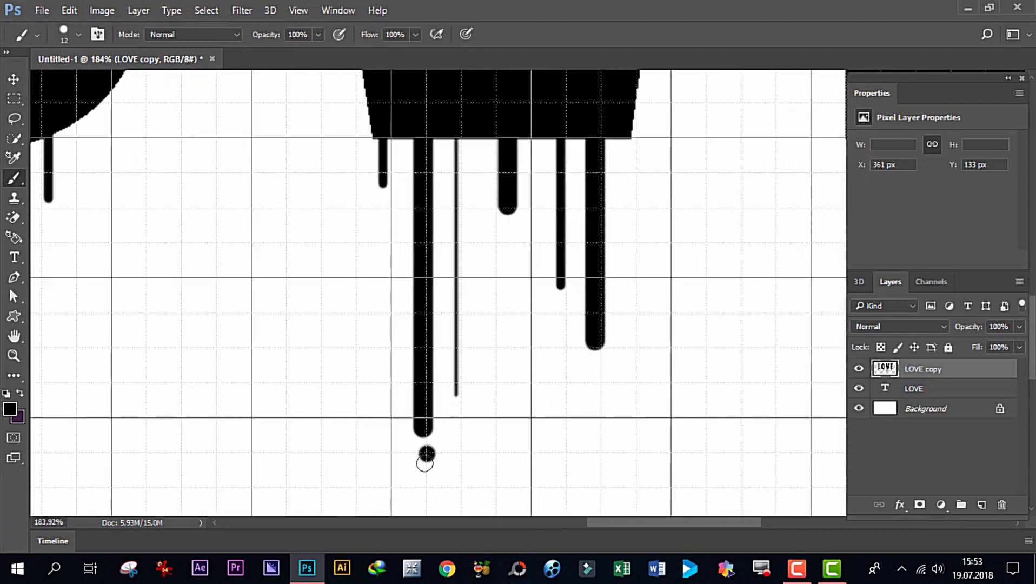
pyautogui.click(427, 482)
pyautogui.click(598, 363)
pyautogui.hotkey('ctrl', 'z')
pyautogui.click(592, 374)
pyautogui.click(593, 401)
pyautogui.click(592, 426)
pyautogui.click(591, 454)
# Paint a dot below the E's left drip and zoom back out
pyautogui.scroll(-4, 591, 454)
pyautogui.scroll(1, 657, 424)
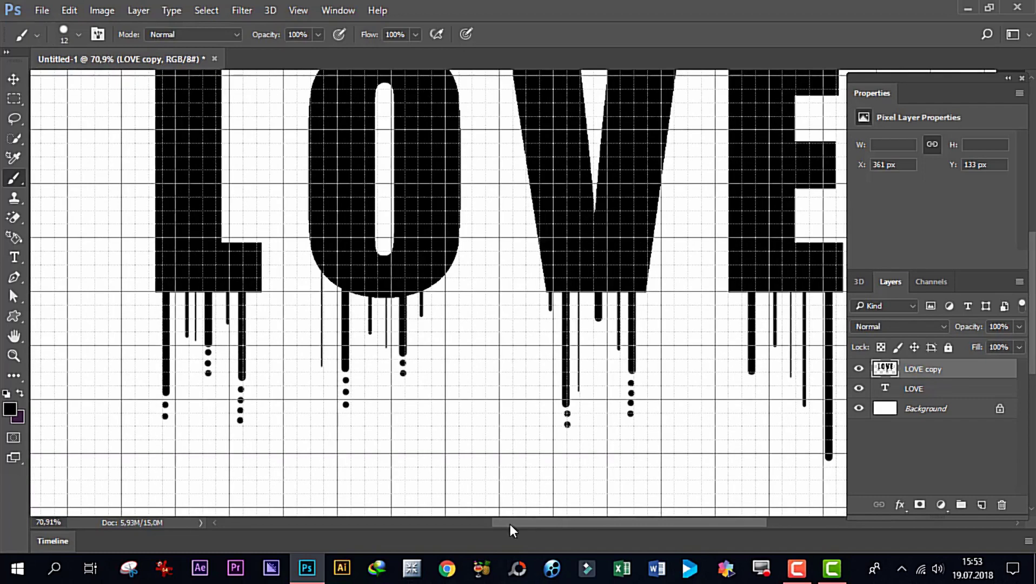
pyautogui.moveTo(510, 525); pyautogui.dragTo(582, 527)
pyautogui.scroll(2, 531, 387)
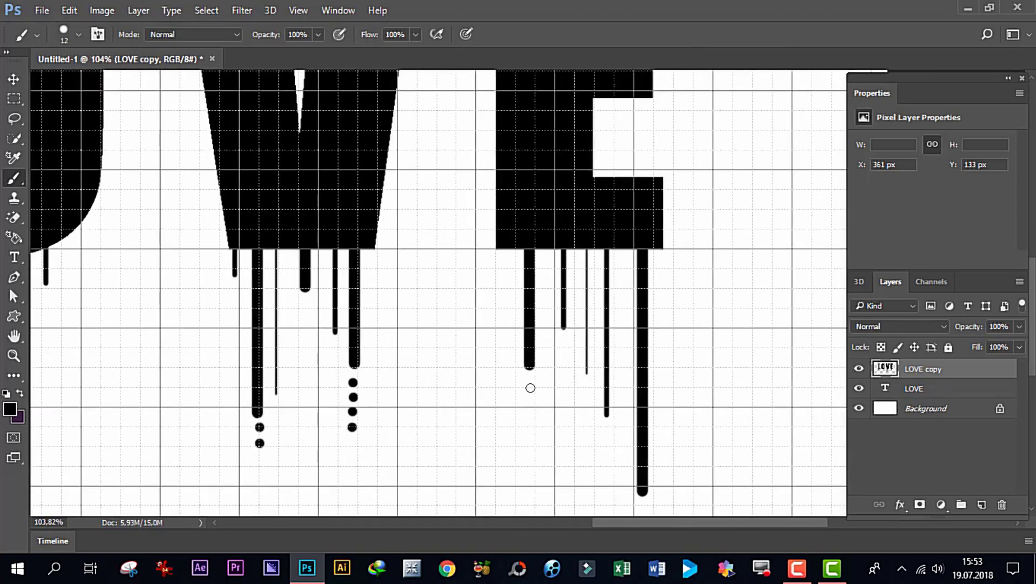
pyautogui.scroll(1, 530, 388)
pyautogui.click(531, 379)
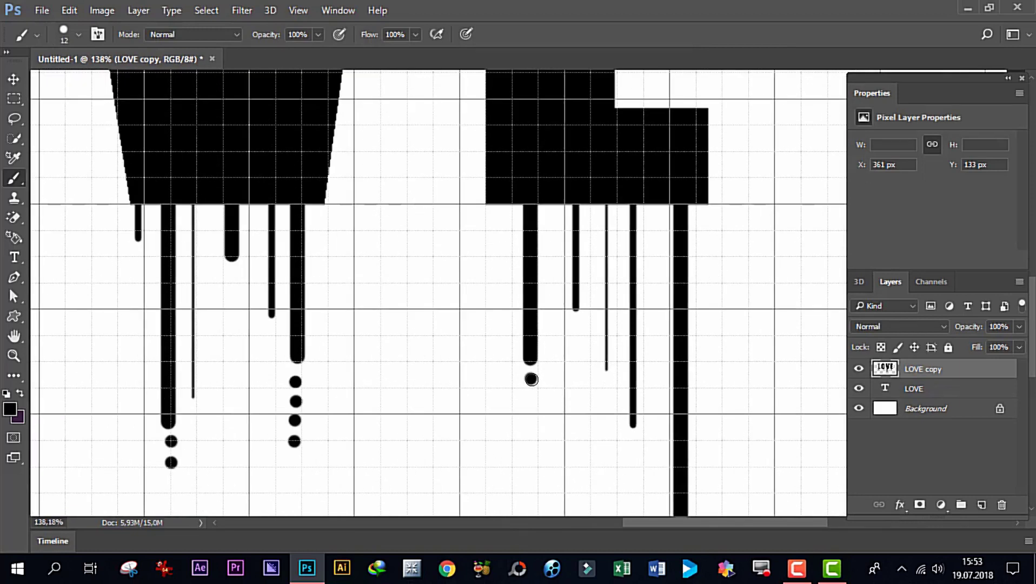
pyautogui.scroll(-1, 562, 390)
pyautogui.scroll(-2, 445, 353)
pyautogui.scroll(-1, 319, 330)
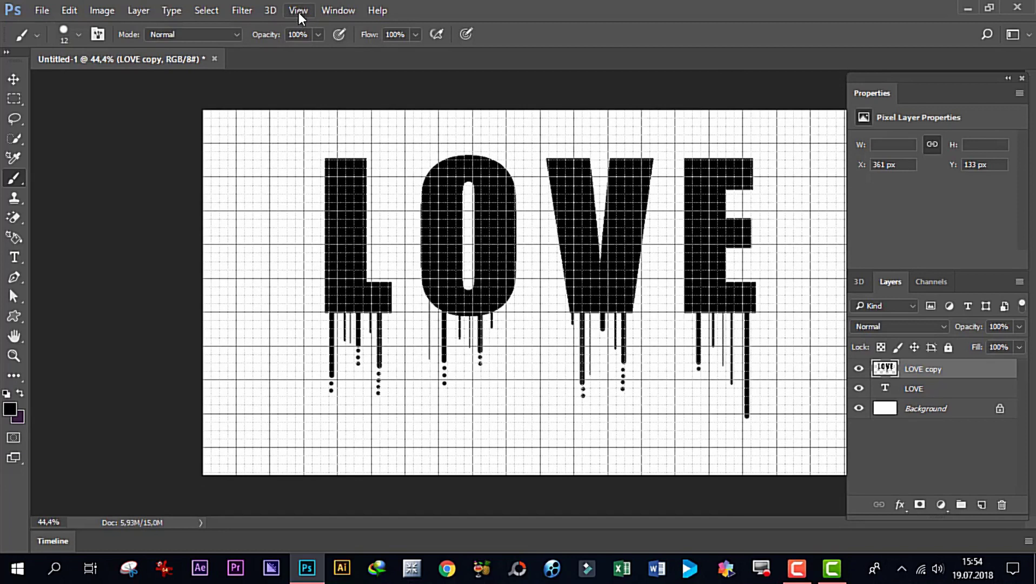
# Turn off the grid via View > Show > Grid and fit the canvas on screen
pyautogui.click(298, 12)
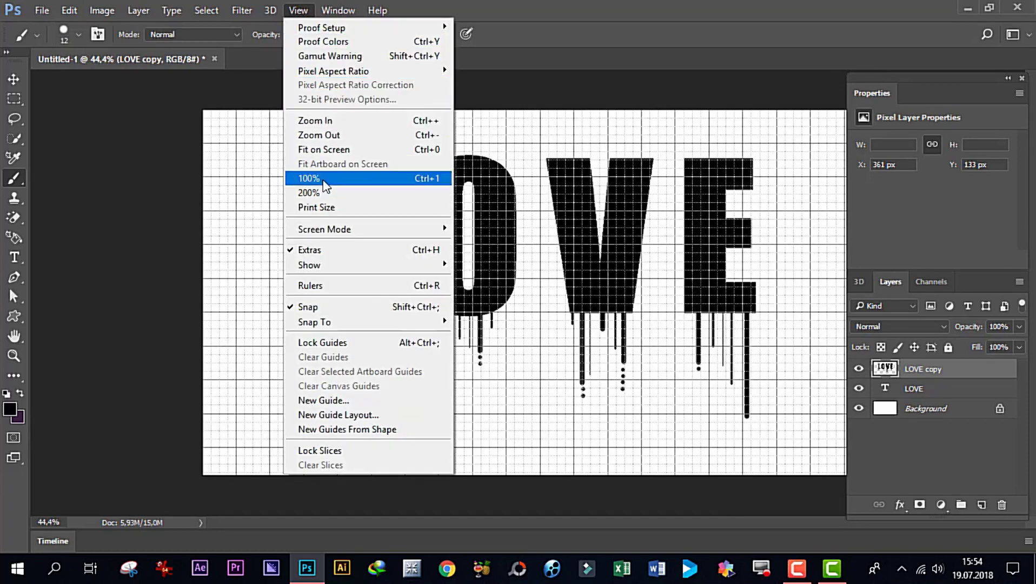
pyautogui.moveTo(368, 264)
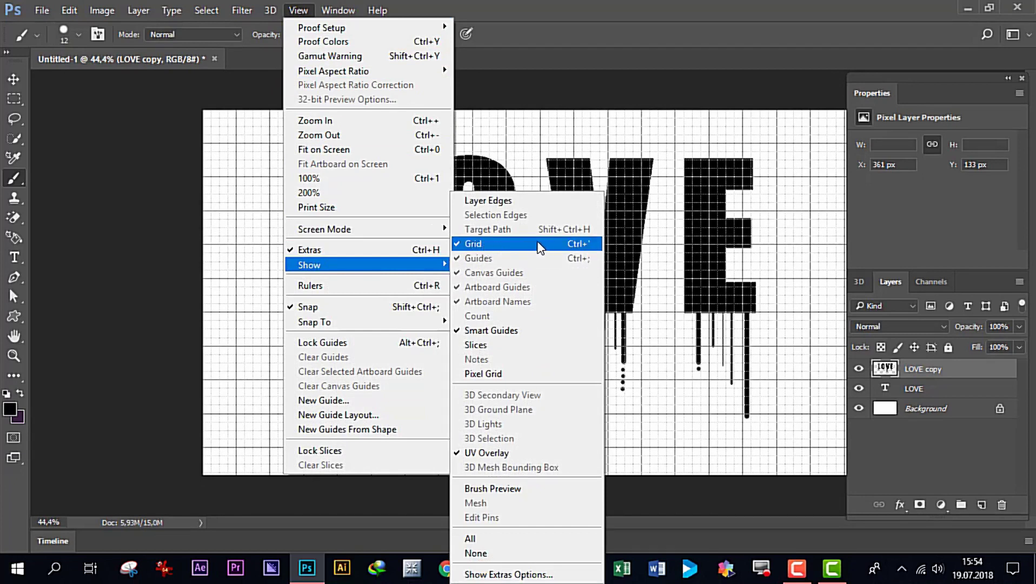
pyautogui.click(551, 247)
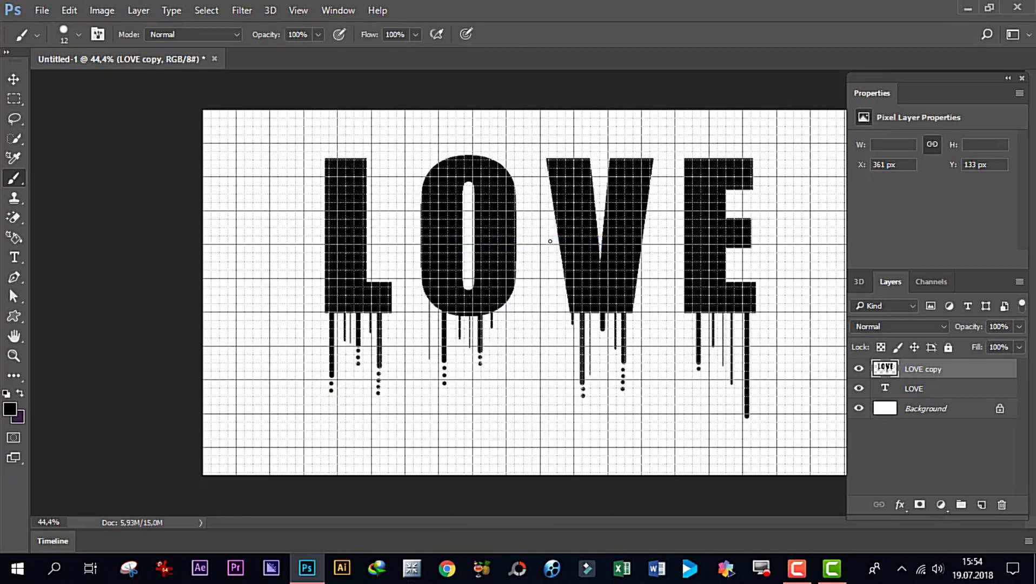
pyautogui.hotkey('ctrl', '-')
pyautogui.hotkey('ctrl', '0')
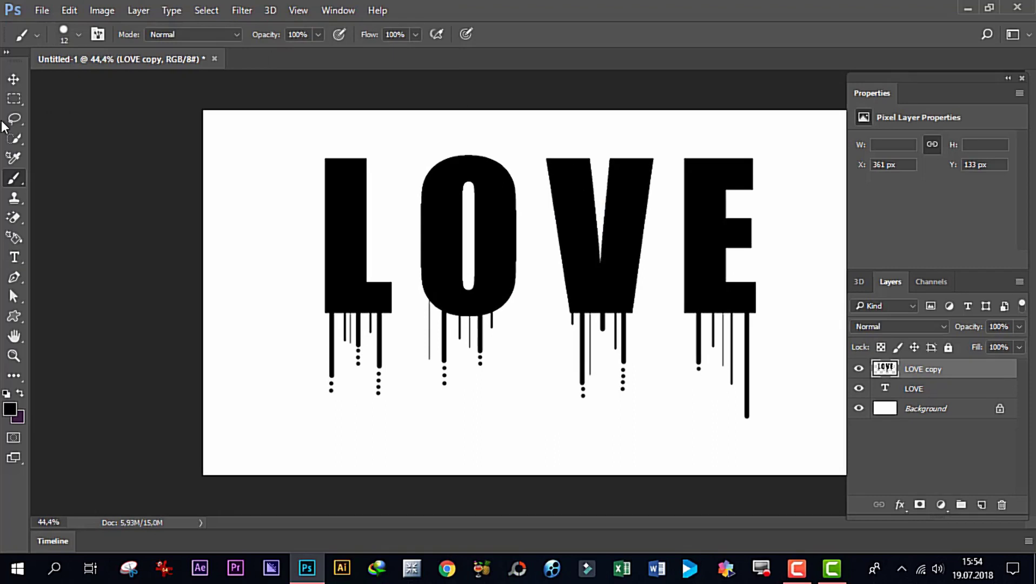
# Switch to the Gradient Tool and load the LOVE copy letters, drips and dots as a selection
pyautogui.click(14, 375)
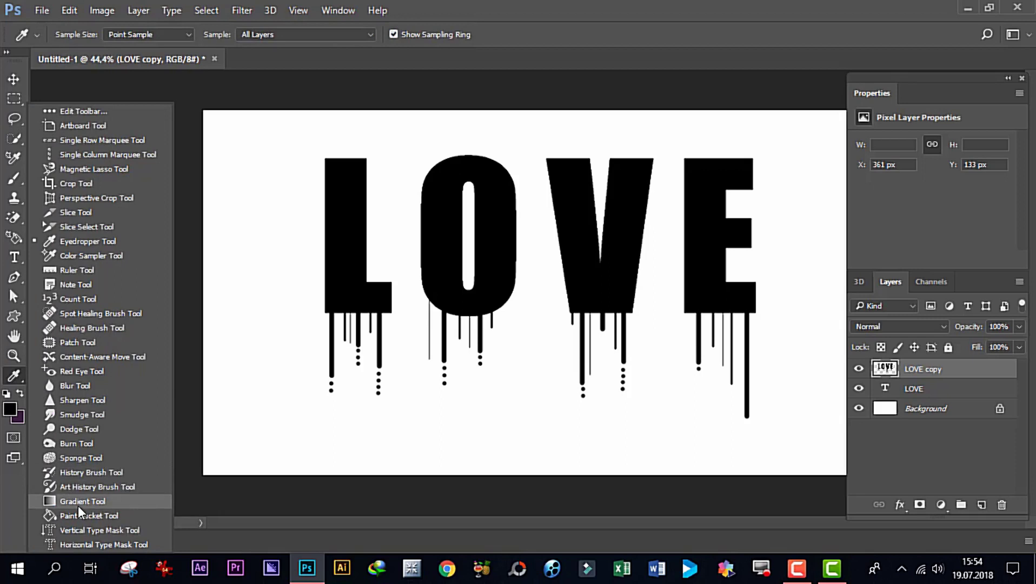
pyautogui.click(123, 500)
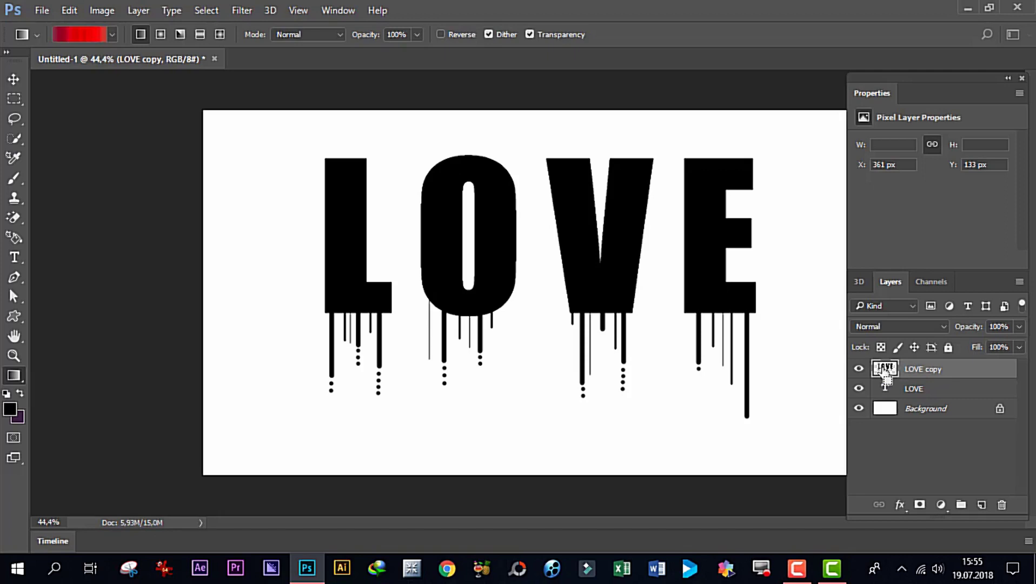
pyautogui.keyDown('ctrl'); pyautogui.click(884, 372); pyautogui.keyUp('ctrl')
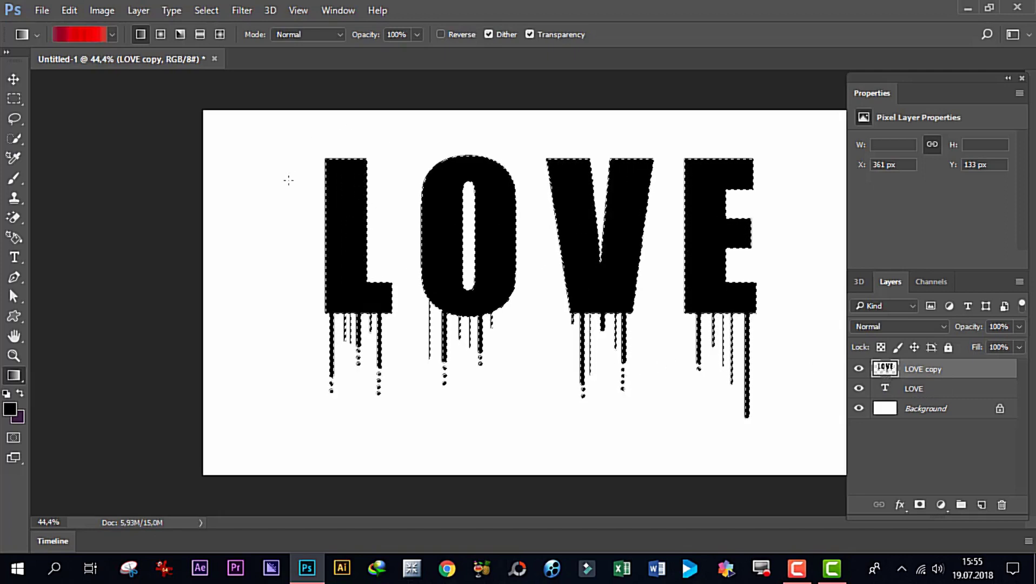
# Choose a red-to-pink preset from the enlarged gradient presets panel
pyautogui.click(113, 35)
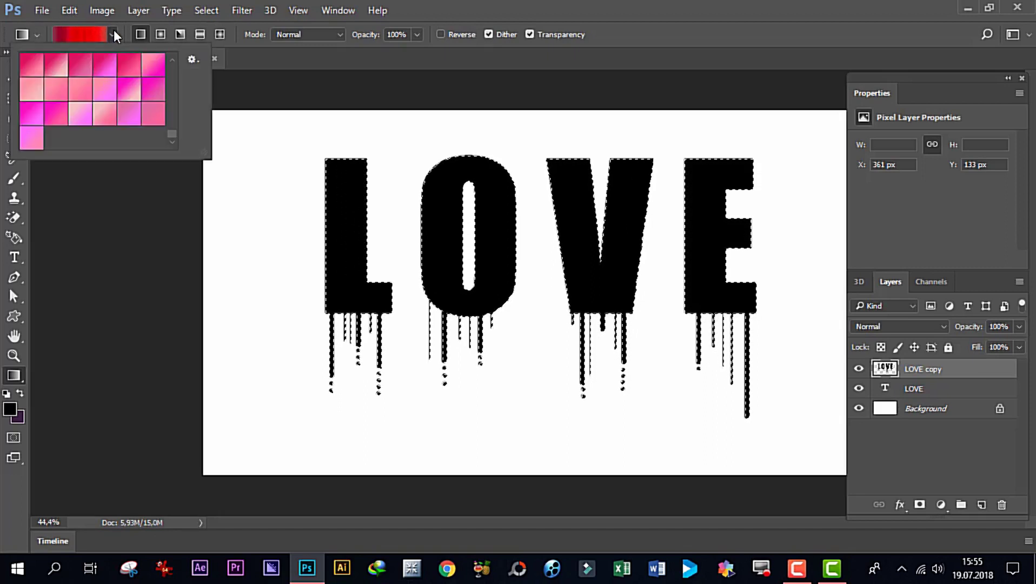
pyautogui.click(173, 62)
pyautogui.click(173, 62)
pyautogui.click(173, 61)
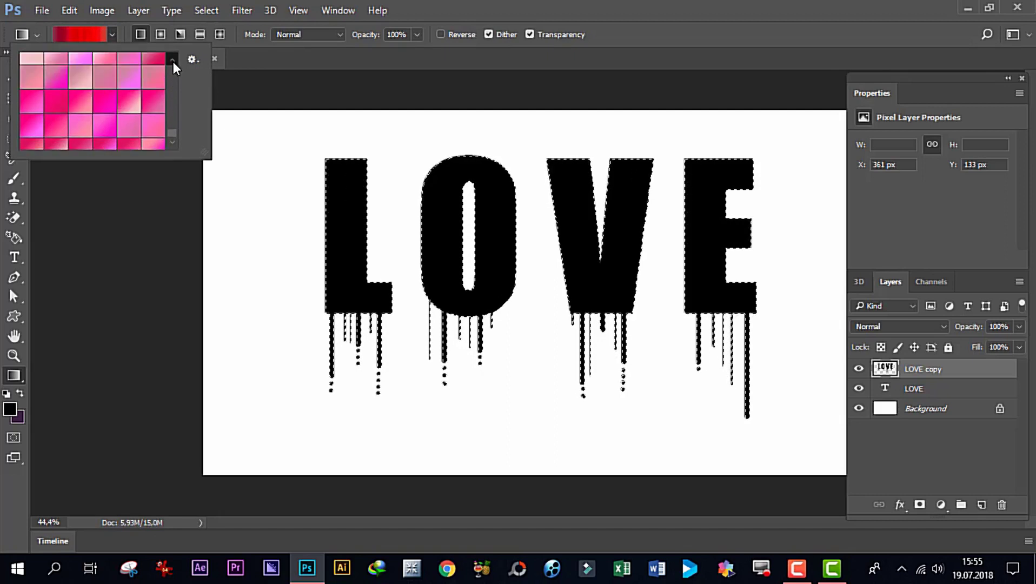
pyautogui.click(174, 61)
pyautogui.click(173, 62)
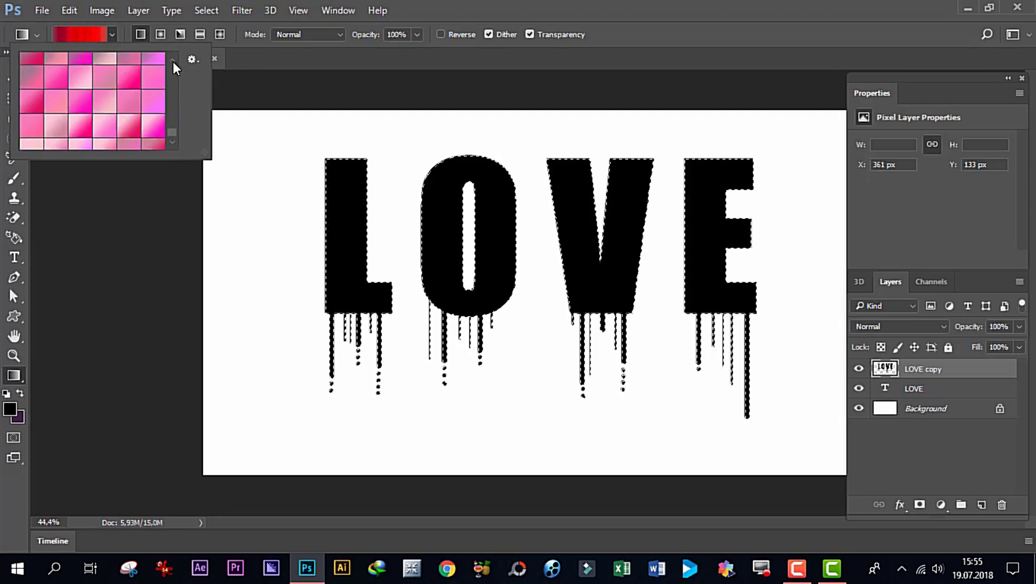
pyautogui.click(173, 61)
pyautogui.click(173, 62)
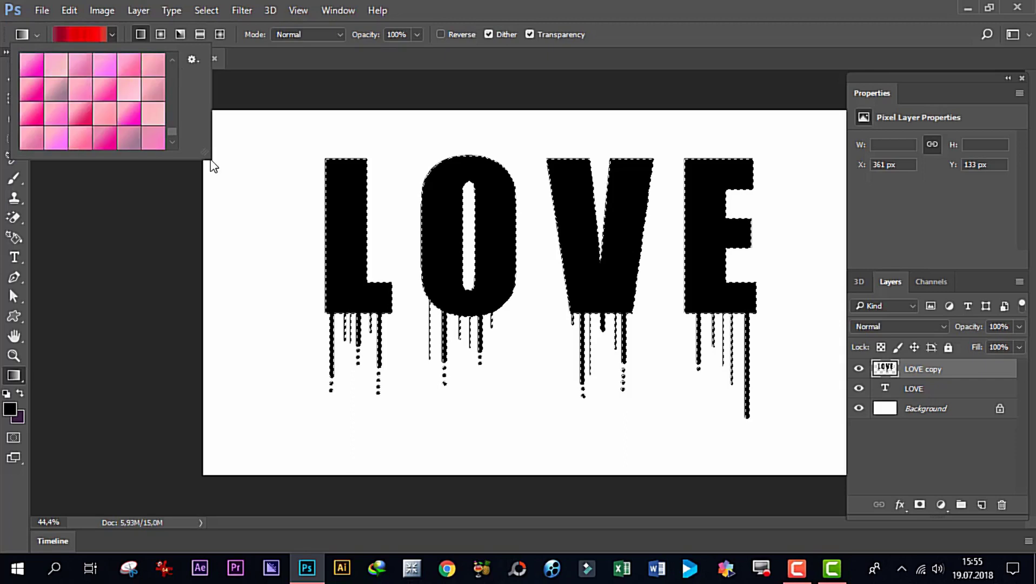
pyautogui.moveTo(206, 154)
pyautogui.mouseDown()
pyautogui.moveTo(207, 493)
pyautogui.moveTo(175, 441)
pyautogui.mouseUp()
pyautogui.moveTo(176, 430); pyautogui.dragTo(176, 439)
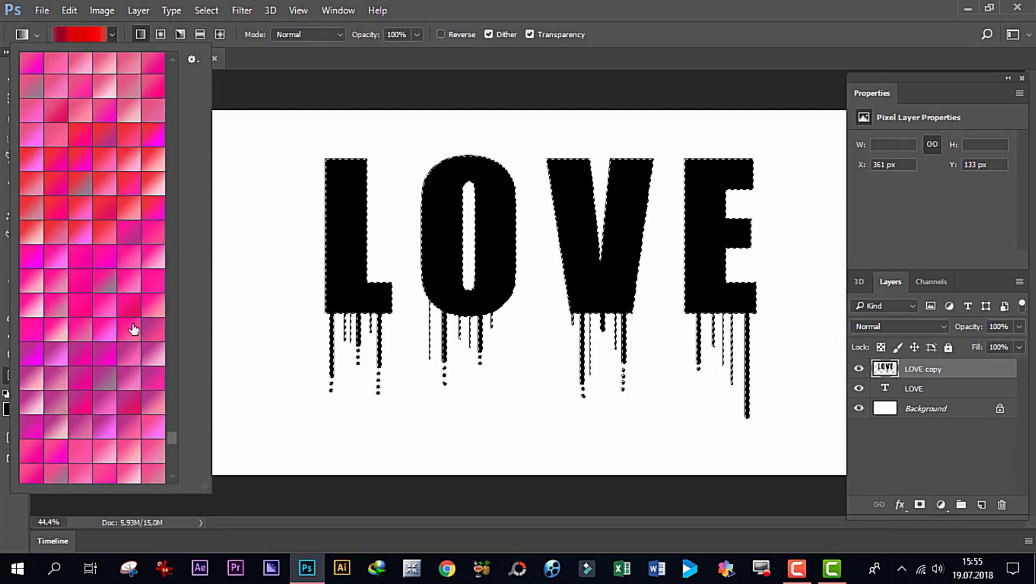
pyautogui.click(130, 160)
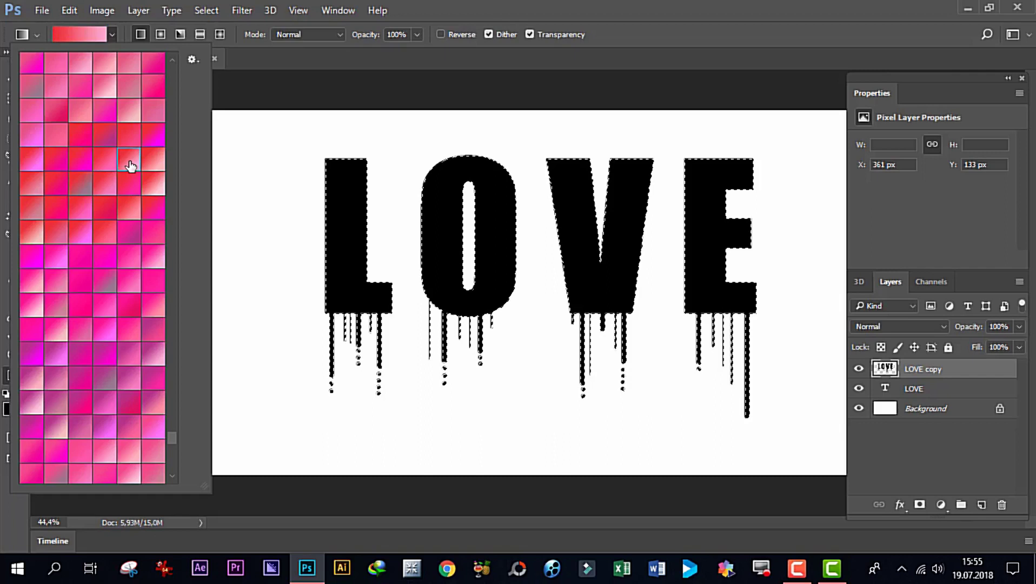
pyautogui.click(327, 161)
# Drag the gradient from the L across to the E, then deselect
pyautogui.moveTo(458, 211); pyautogui.dragTo(756, 309)
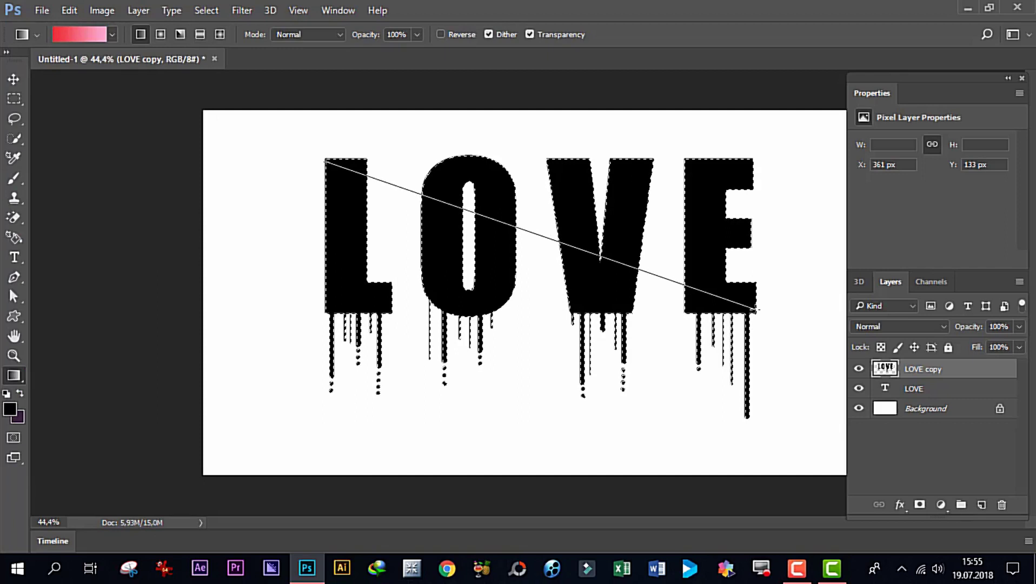
pyautogui.moveTo(756, 309); pyautogui.dragTo(757, 310)
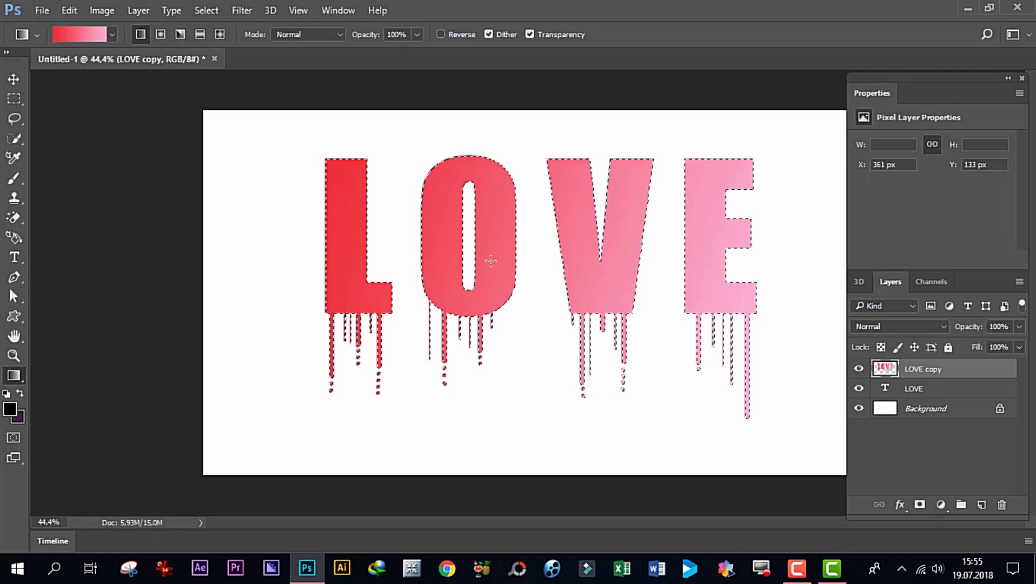
pyautogui.hotkey('ctrl', 'd')
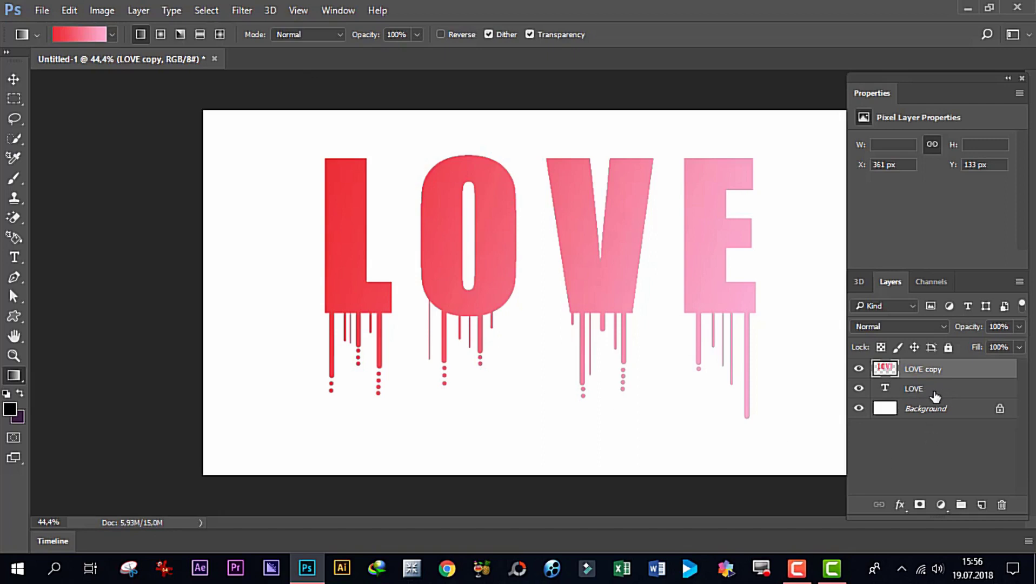
# Drag the original LOVE type layer to the trash and select the LOVE copy layer
pyautogui.click(914, 392)
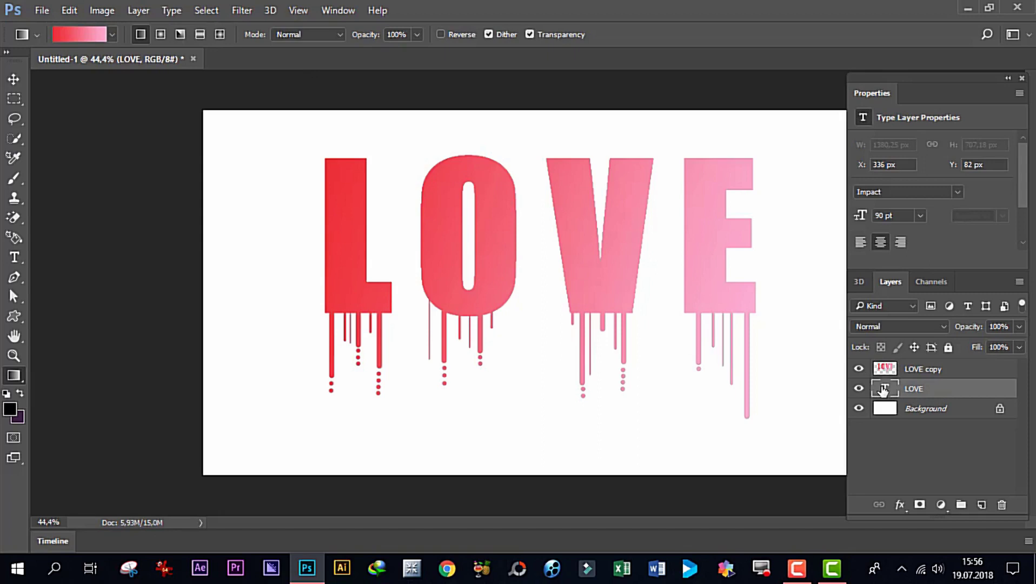
pyautogui.moveTo(883, 394)
pyautogui.mouseDown()
pyautogui.moveTo(911, 403)
pyautogui.moveTo(1005, 506)
pyautogui.mouseUp()
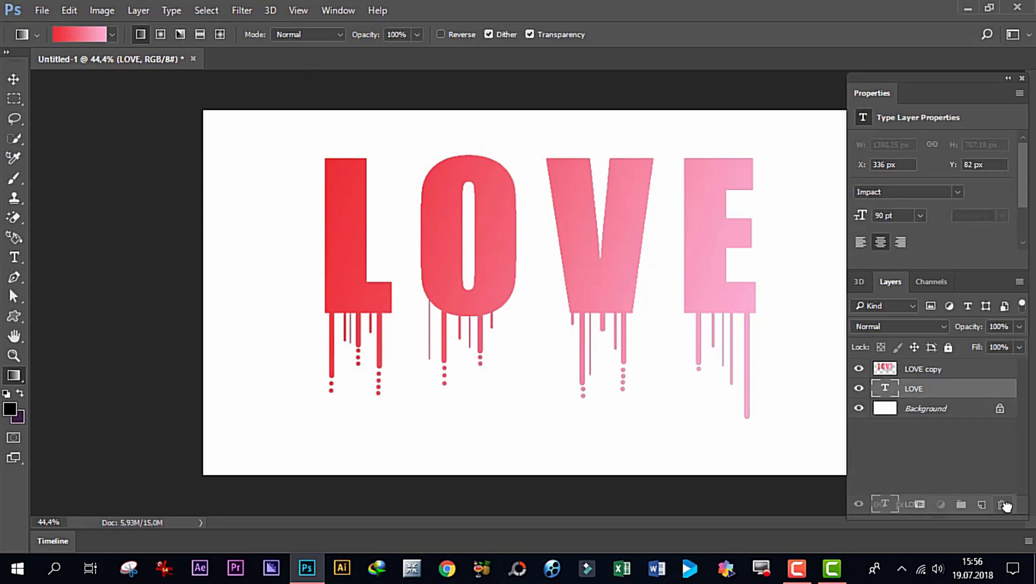
pyautogui.moveTo(1006, 506); pyautogui.dragTo(1004, 506)
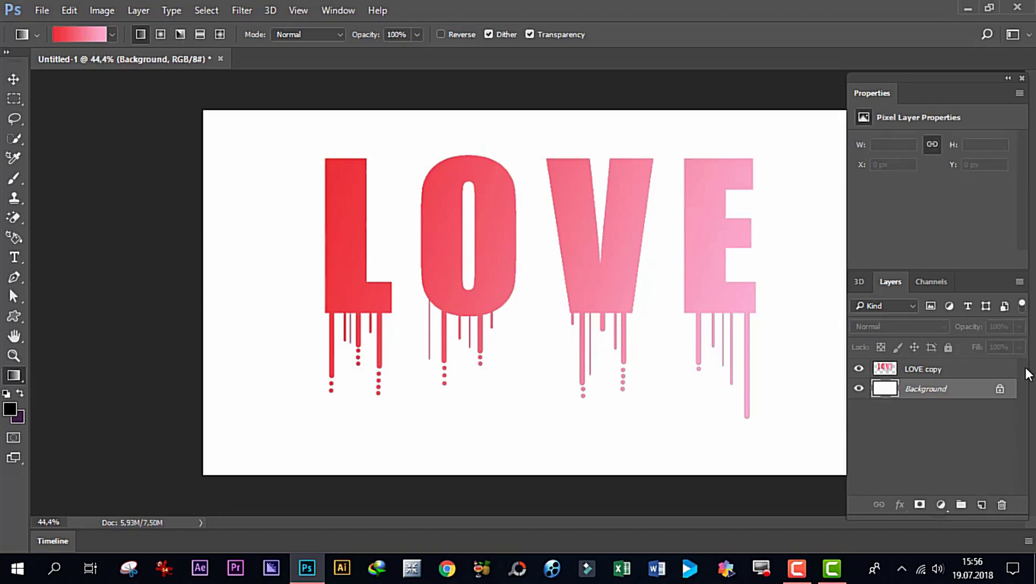
pyautogui.click(946, 373)
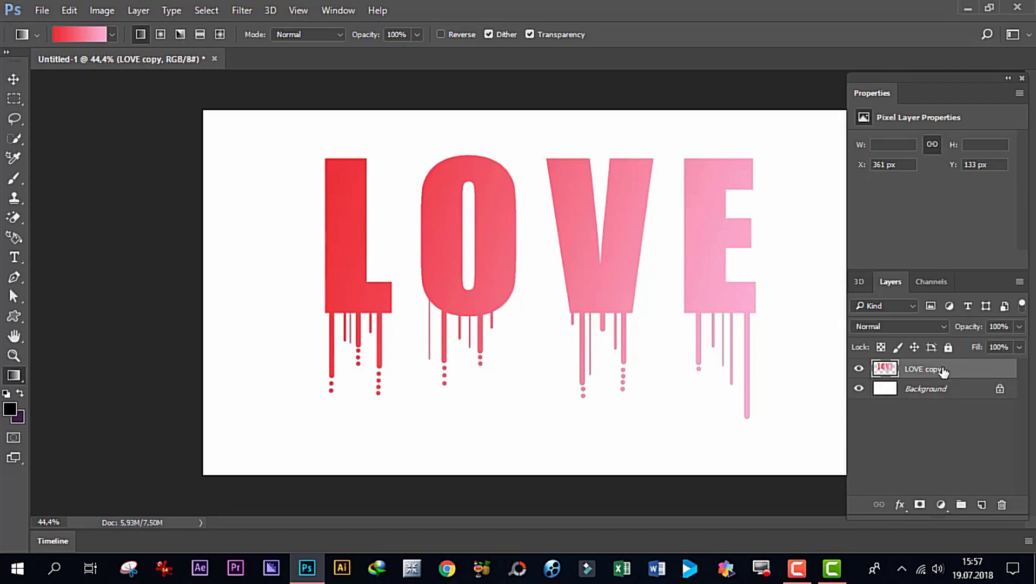
# Extrude LOVE copy into a 3D object, then tilt, raise and orbit it to reveal its sides
pyautogui.rightClick(943, 371)
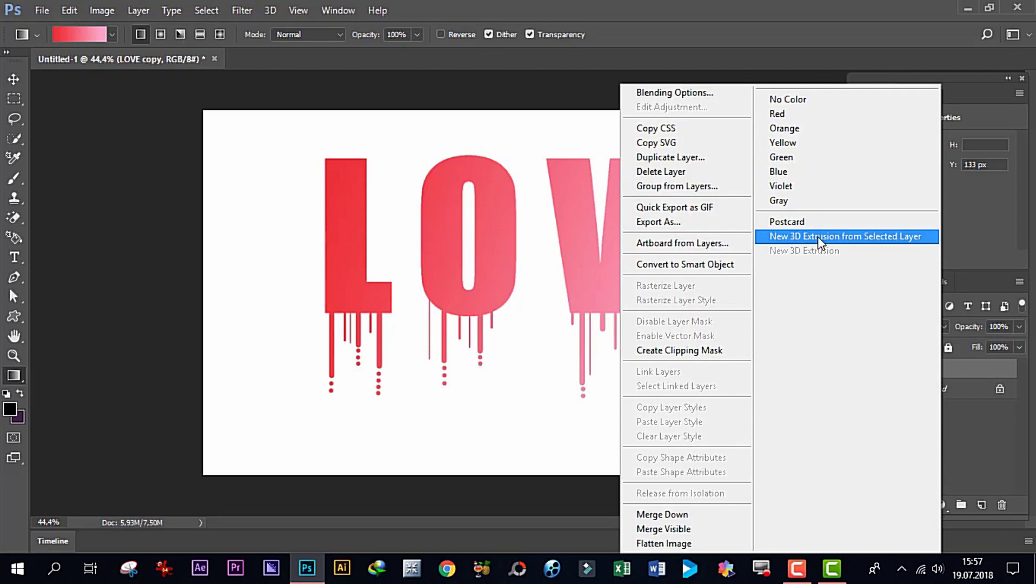
pyautogui.click(818, 236)
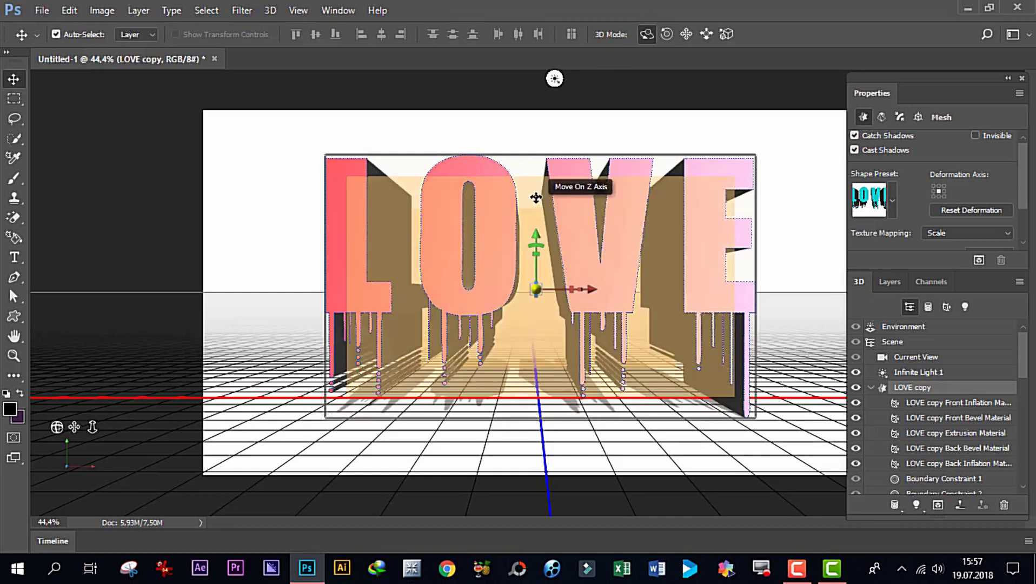
pyautogui.moveTo(532, 154)
pyautogui.mouseDown()
pyautogui.moveTo(462, 63)
pyautogui.moveTo(454, 172)
pyautogui.mouseUp()
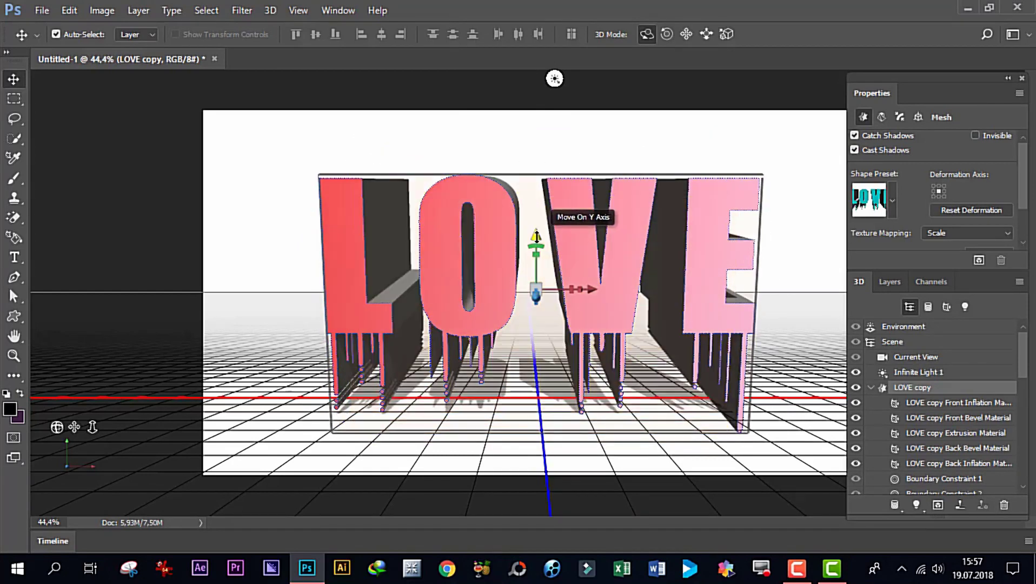
pyautogui.moveTo(535, 236); pyautogui.dragTo(532, 205)
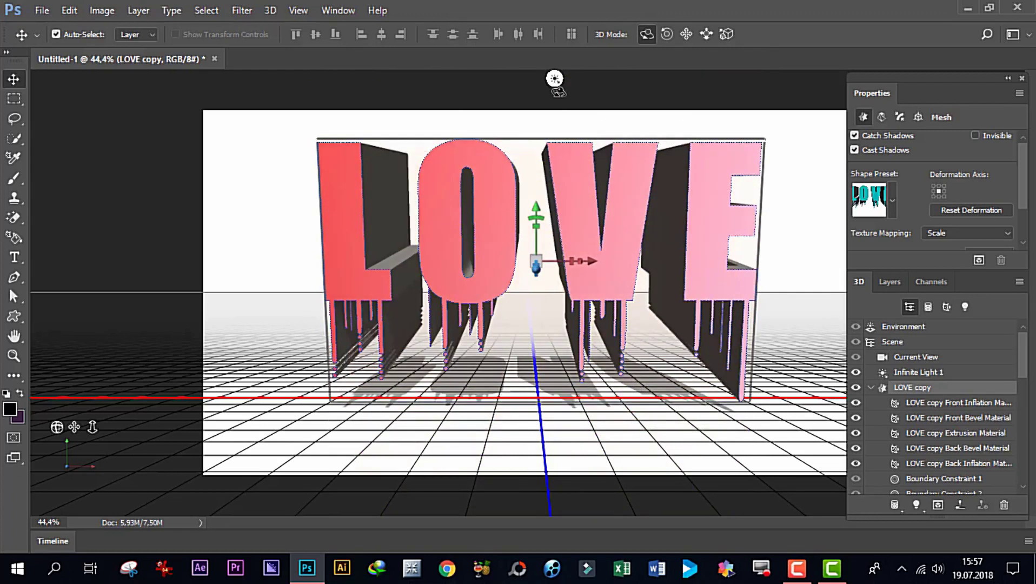
pyautogui.moveTo(522, 91)
pyautogui.mouseDown()
pyautogui.moveTo(691, 90)
pyautogui.moveTo(501, 107)
pyautogui.moveTo(537, 85)
pyautogui.moveTo(521, 90)
pyautogui.mouseUp()
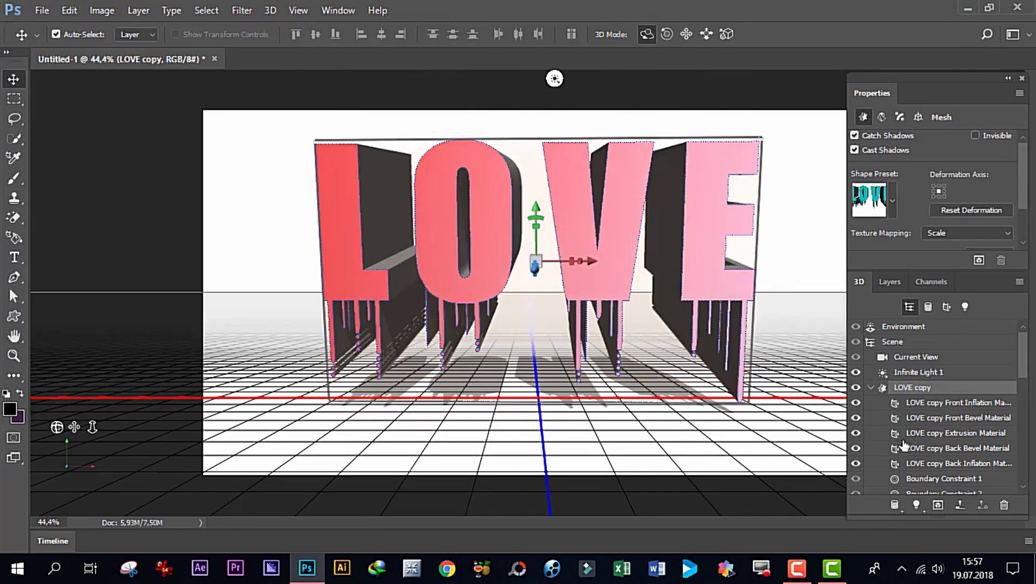
# Set the Extrusion Material diffuse colour to teal: hue 172, S 70, B 80 (RGB 61/203/185)
pyautogui.click(932, 435)
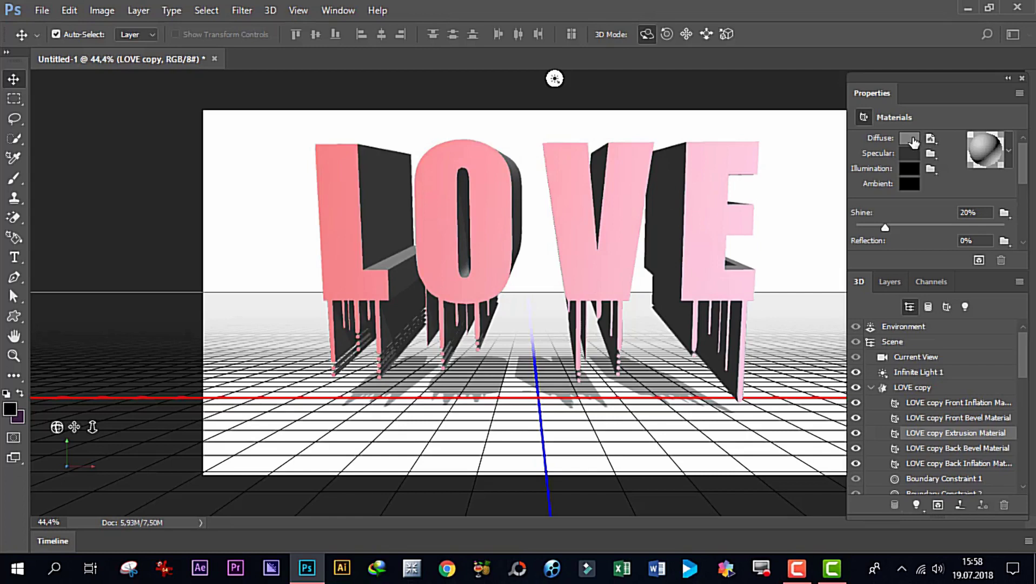
pyautogui.click(912, 142)
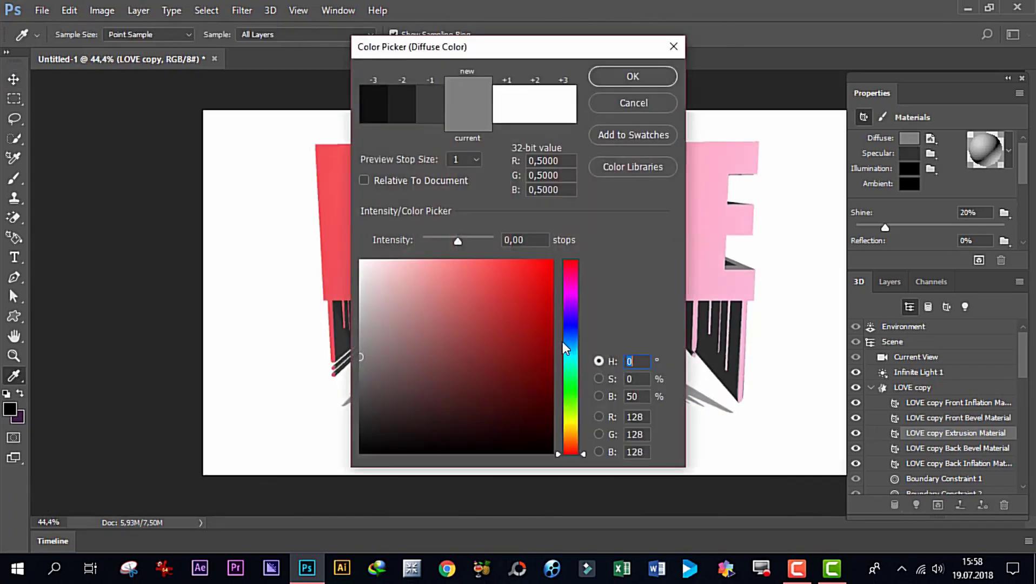
pyautogui.click(432, 359)
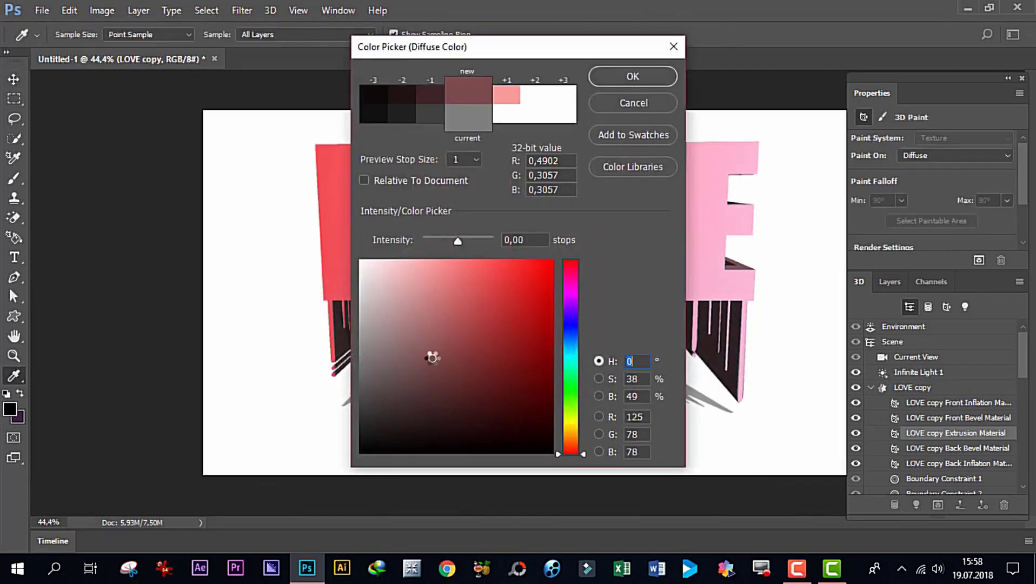
pyautogui.click(570, 387)
pyautogui.click(512, 312)
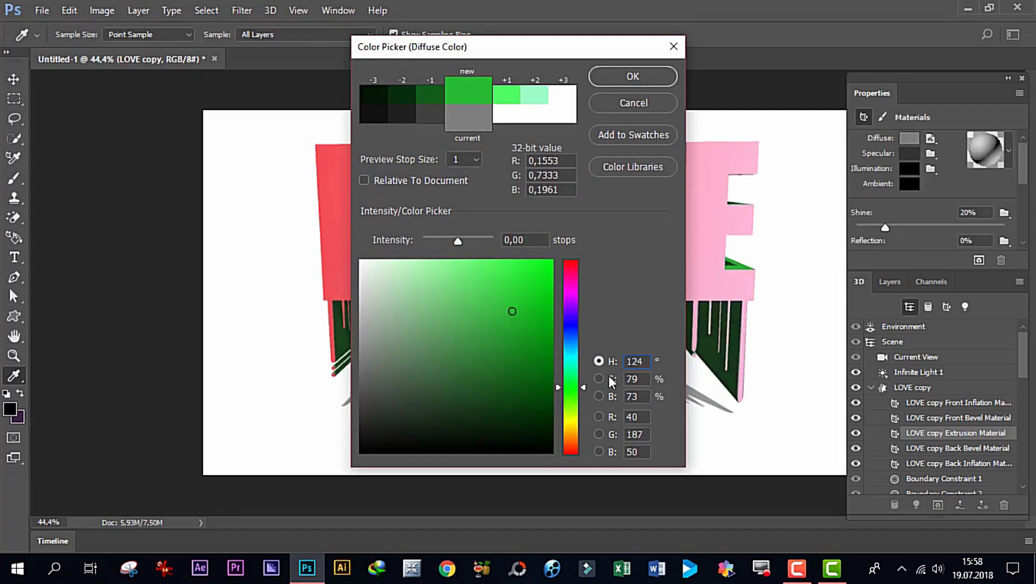
pyautogui.click(573, 362)
pyautogui.click(501, 268)
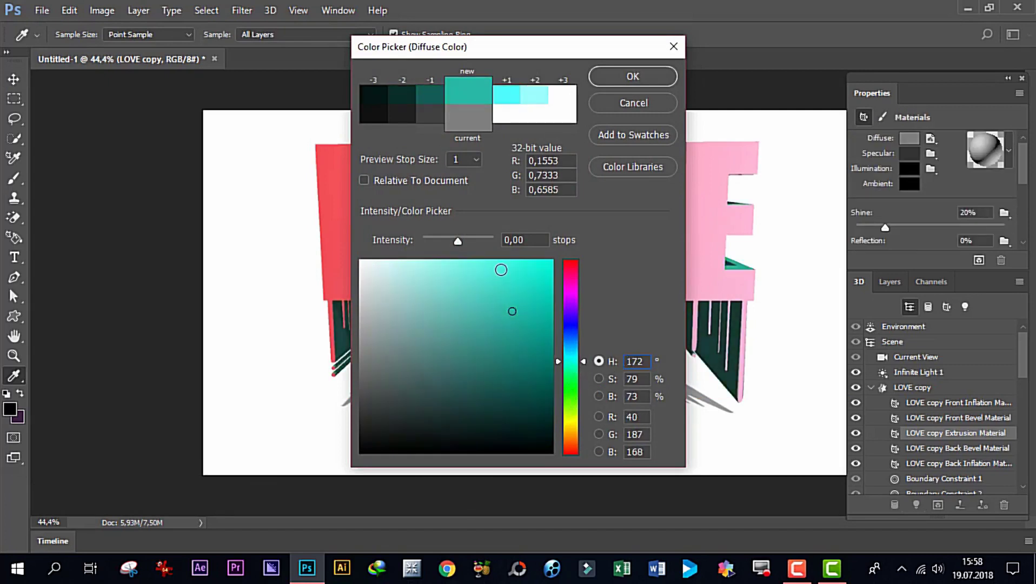
pyautogui.moveTo(500, 268); pyautogui.dragTo(459, 321)
pyautogui.click(495, 299)
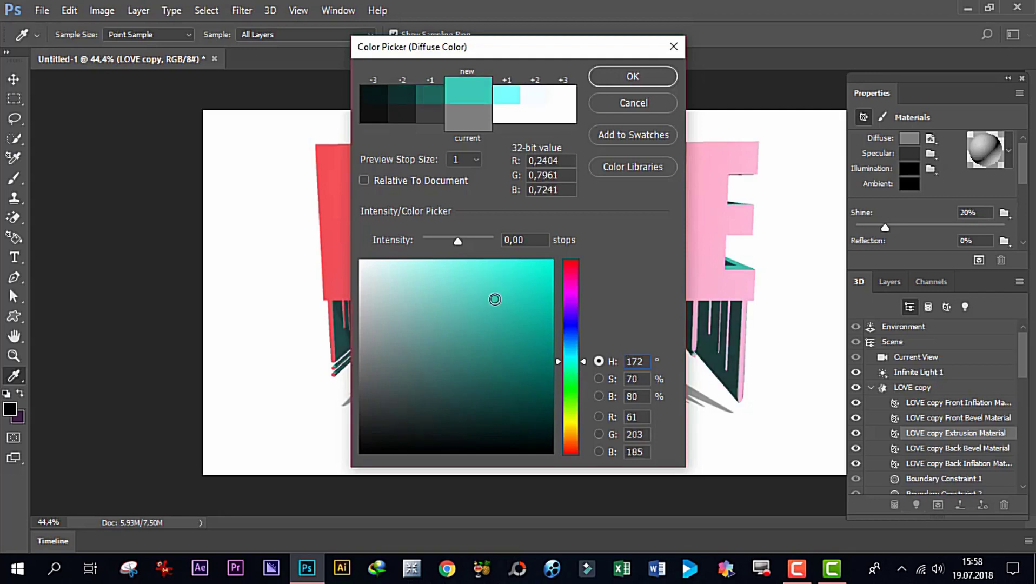
pyautogui.click(625, 80)
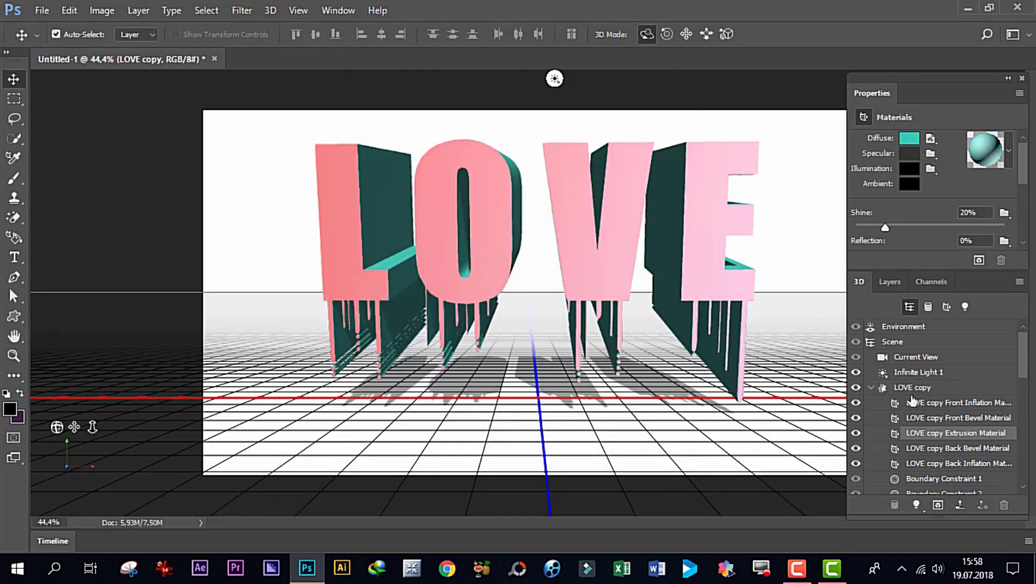
# Convert the white Background layer into a 3D postcard
pyautogui.click(889, 283)
pyautogui.click(856, 281)
pyautogui.click(891, 282)
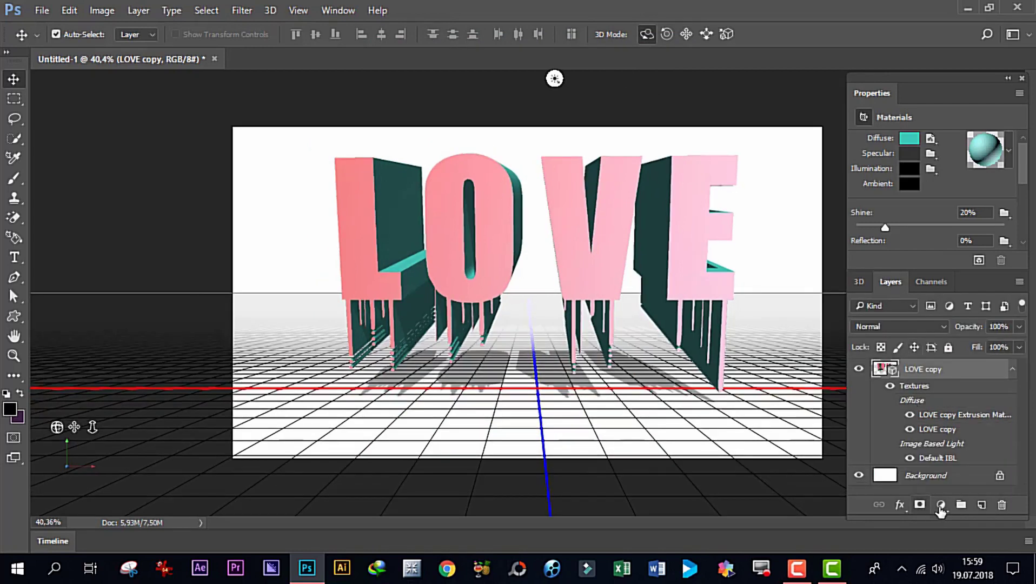
pyautogui.click(930, 478)
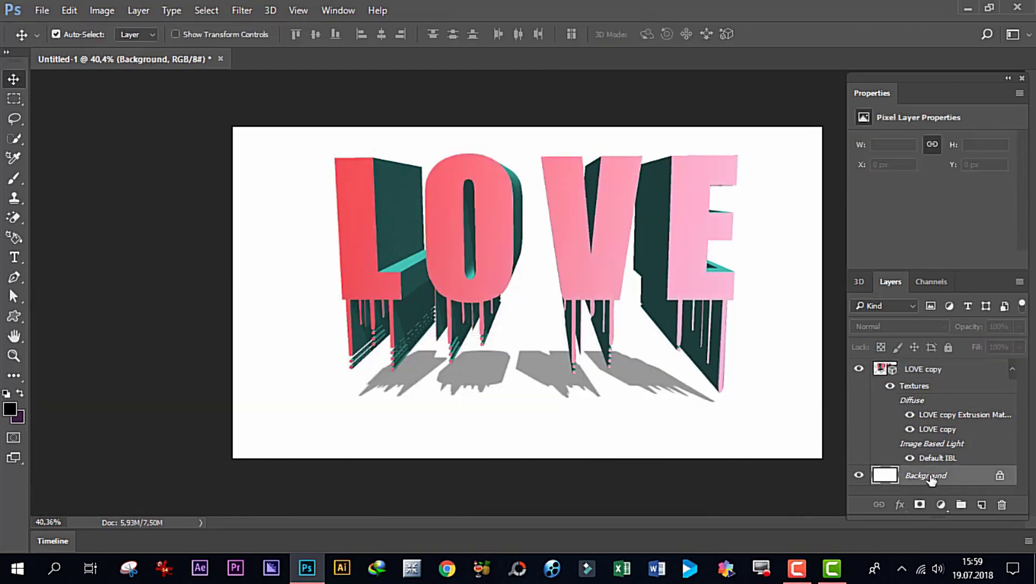
pyautogui.rightClick(930, 478)
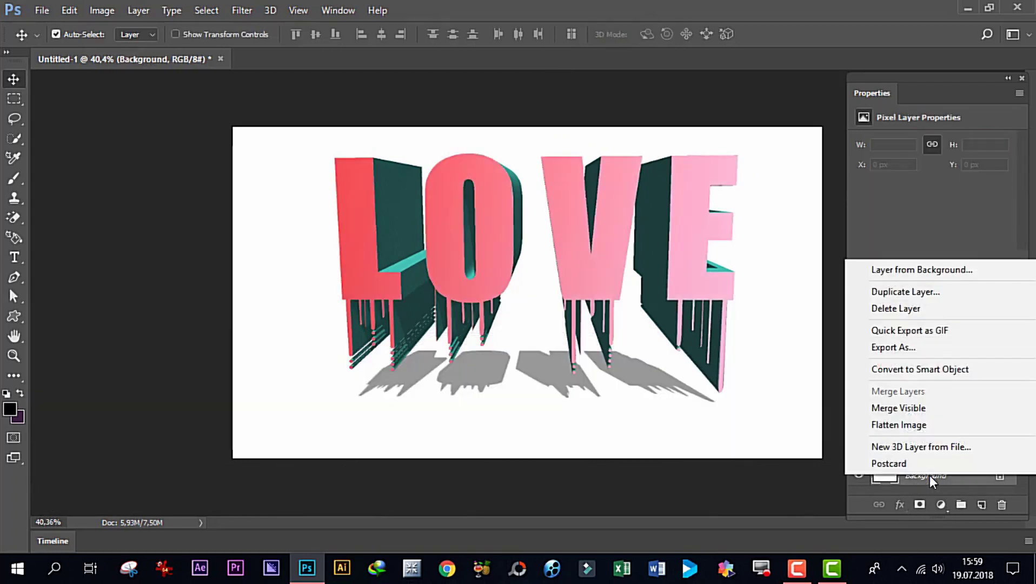
pyautogui.click(899, 462)
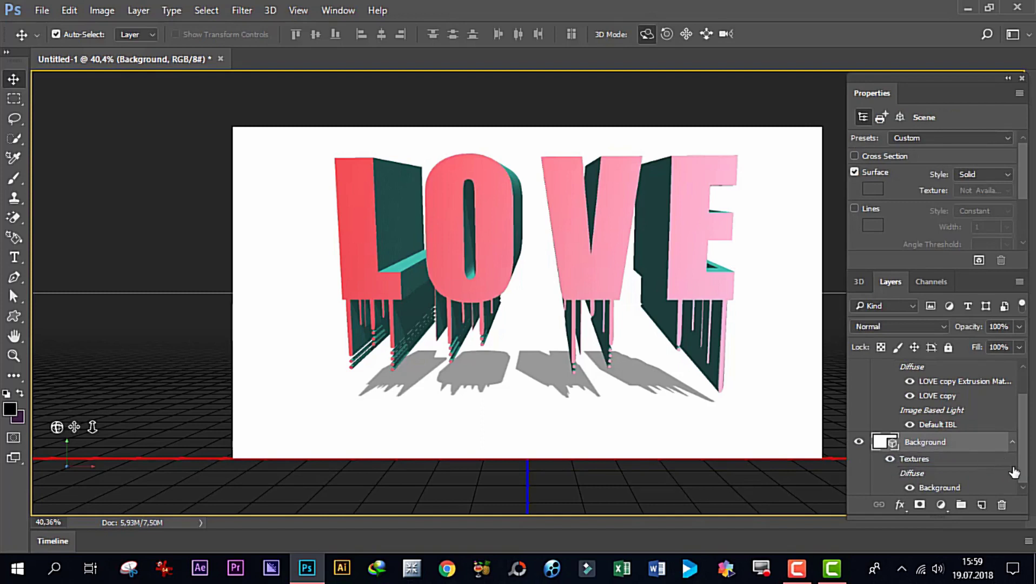
# Select the Background postcard with LOVE copy and merge them into one 3D scene with Ctrl+E
pyautogui.scroll(3, 1017, 449)
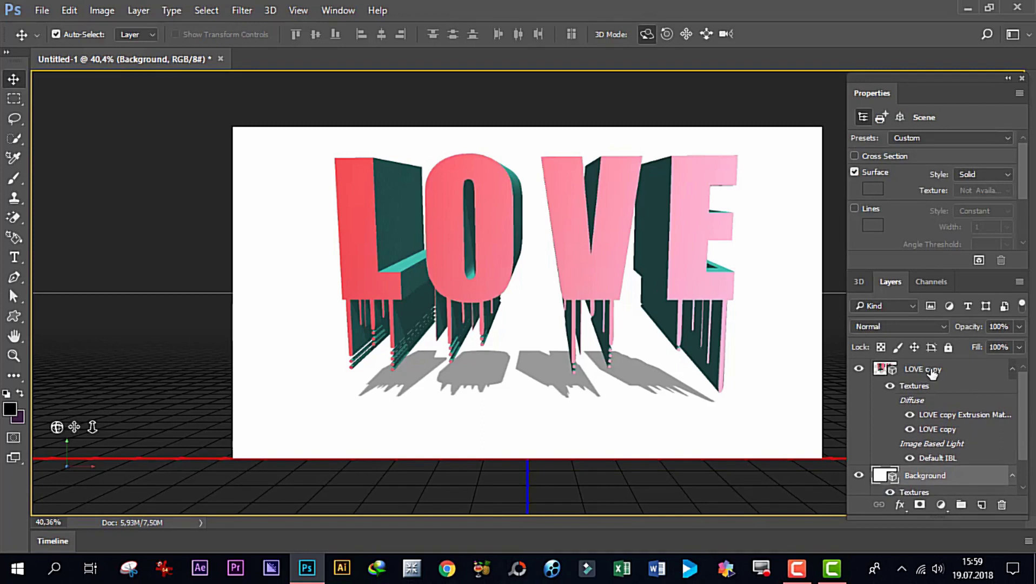
pyautogui.press('ctrl')
pyautogui.keyDown('ctrl'); pyautogui.click(925, 371); pyautogui.keyUp('ctrl')
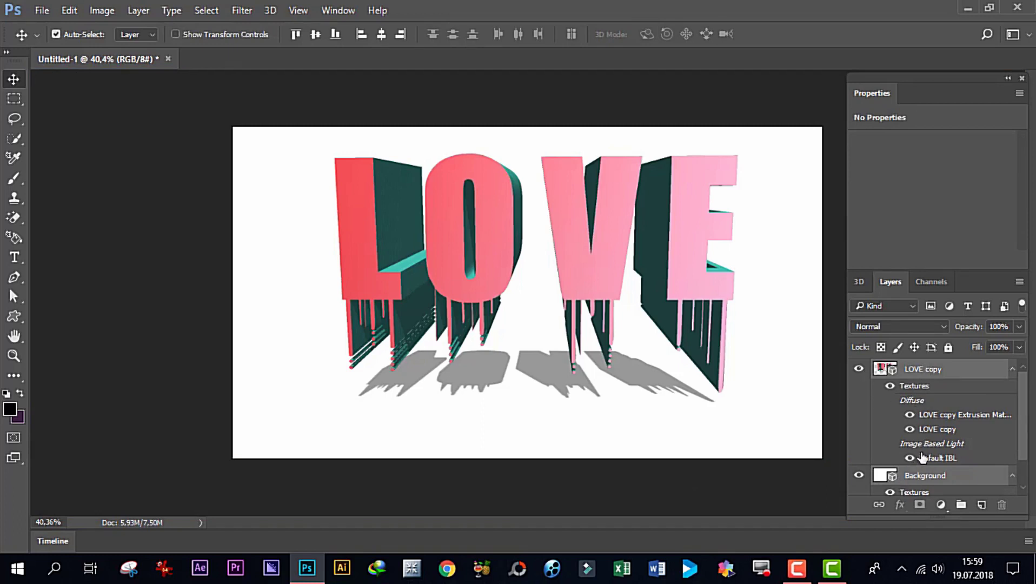
pyautogui.hotkey('ctrl', 'e')
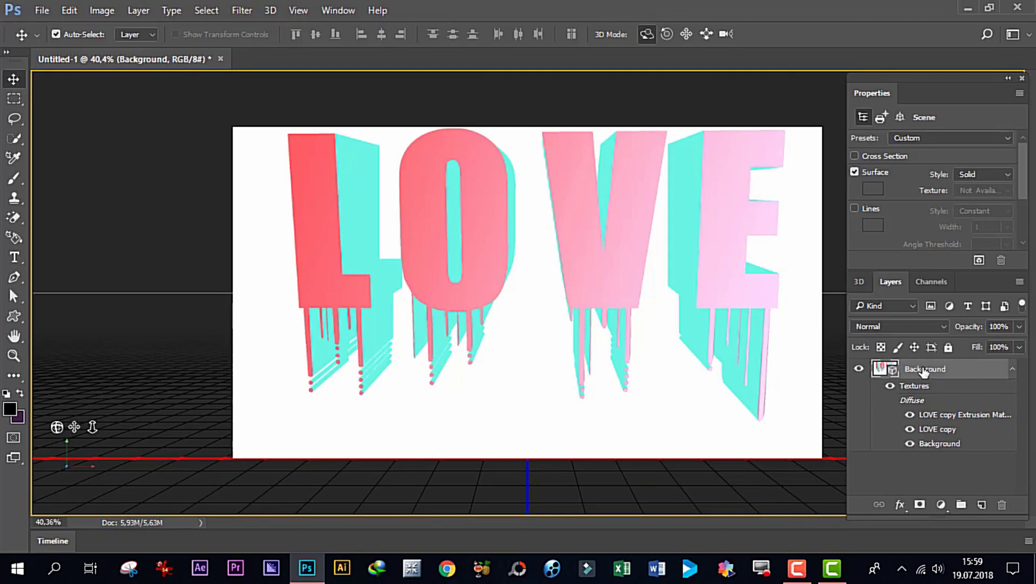
pyautogui.click(271, 9)
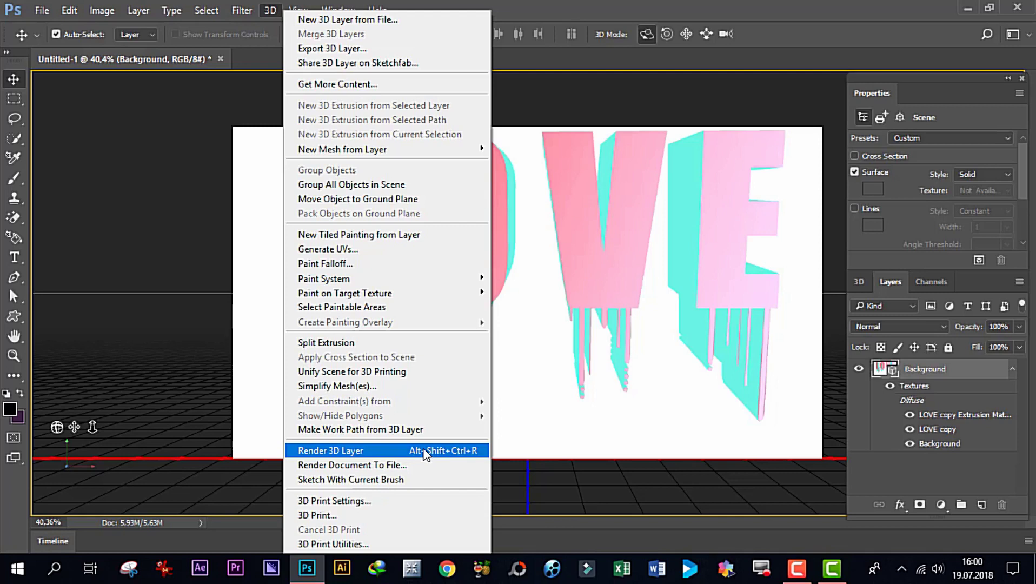
# Render the 3D layer at final quality and zoom out to view the whole render
pyautogui.click(426, 452)
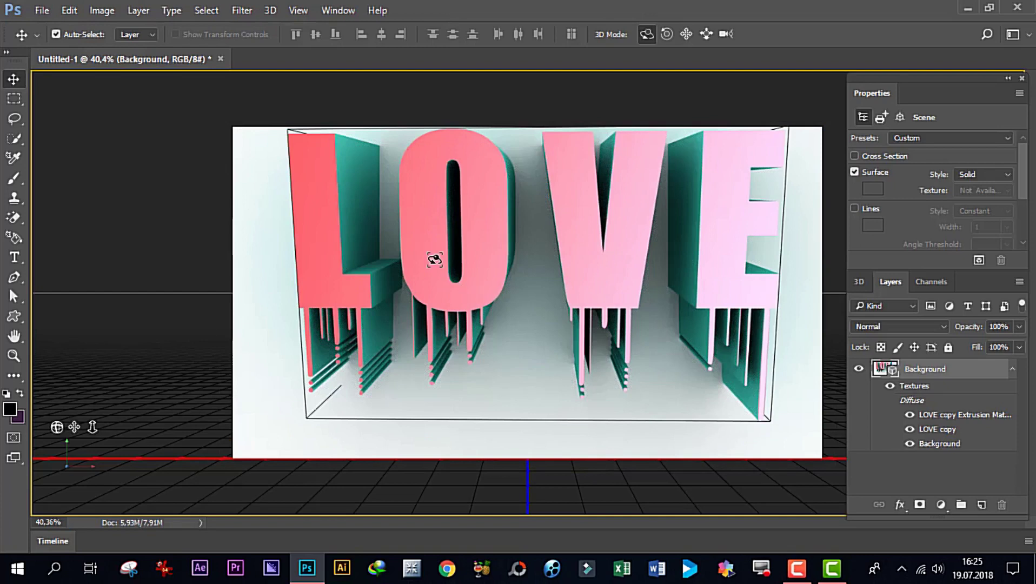
pyautogui.hotkey('ctrl', '-')
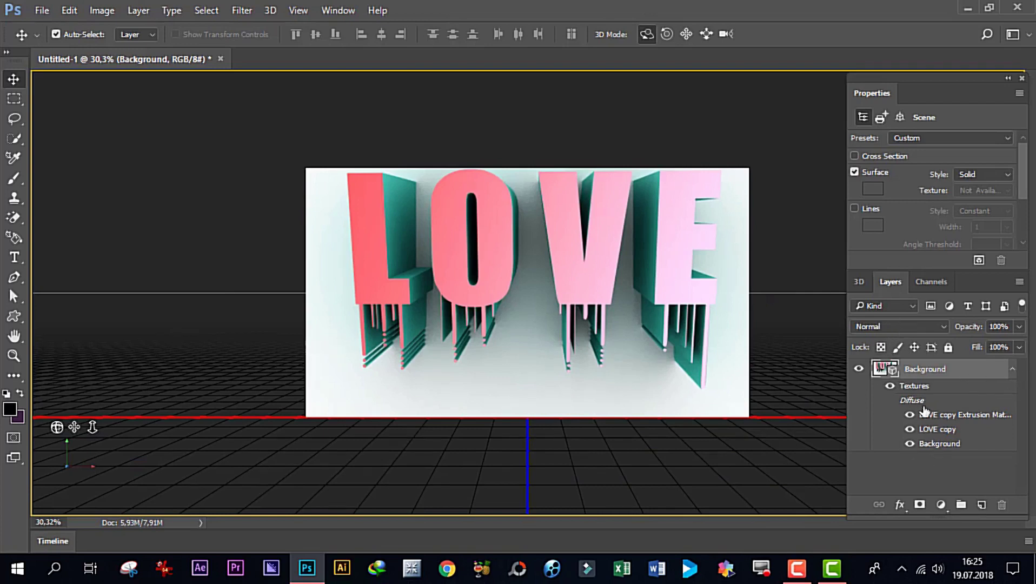
# Rasterize the 3D layer, add an empty Layer 1, and reselect the Background layer
pyautogui.rightClick(914, 370)
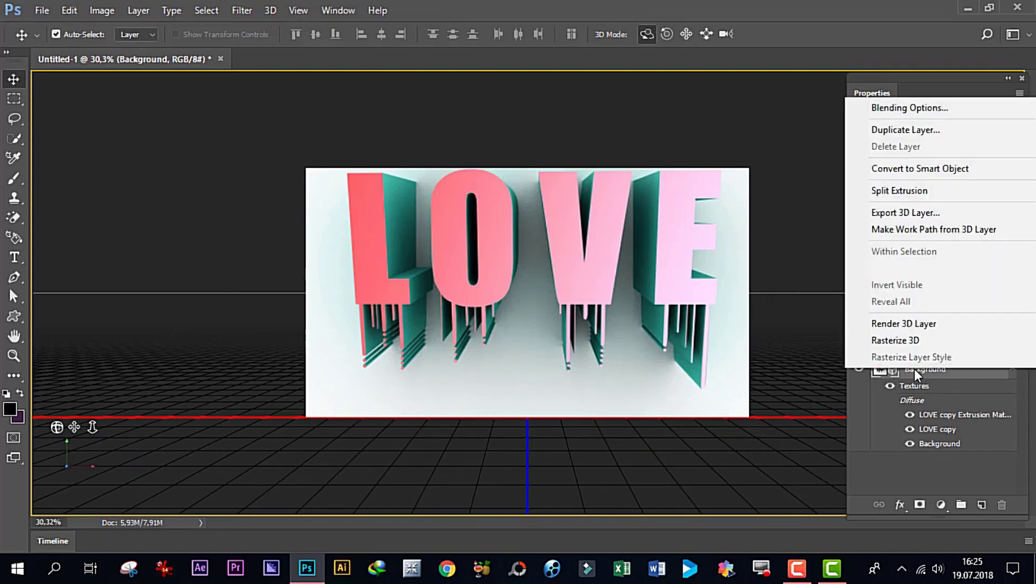
pyautogui.click(891, 340)
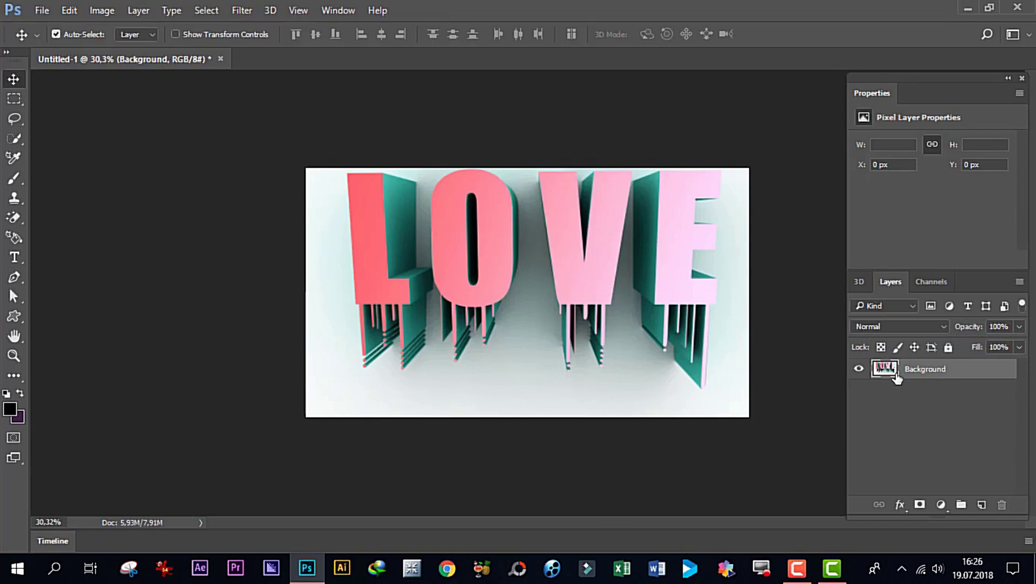
pyautogui.click(982, 505)
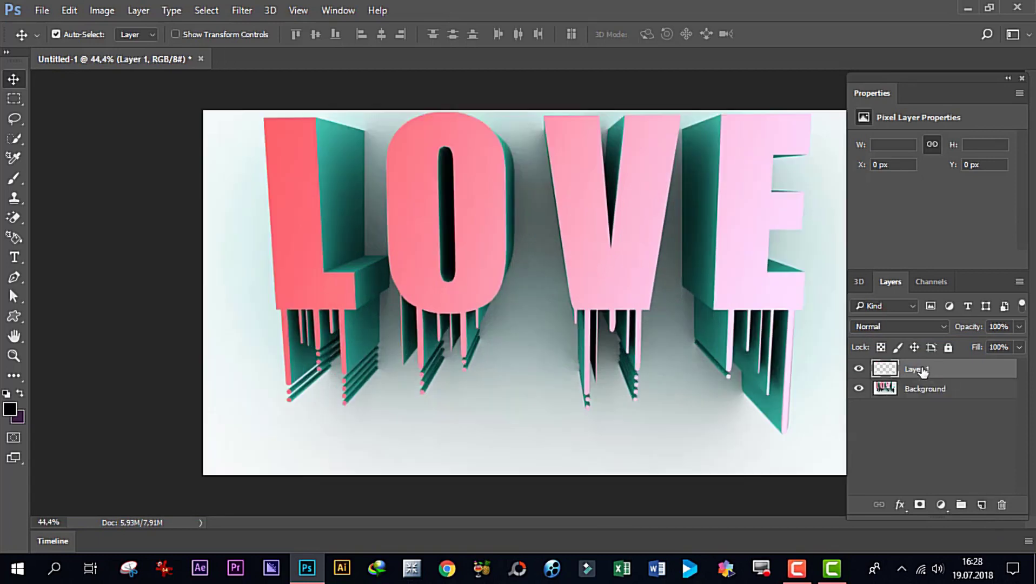
pyautogui.click(941, 391)
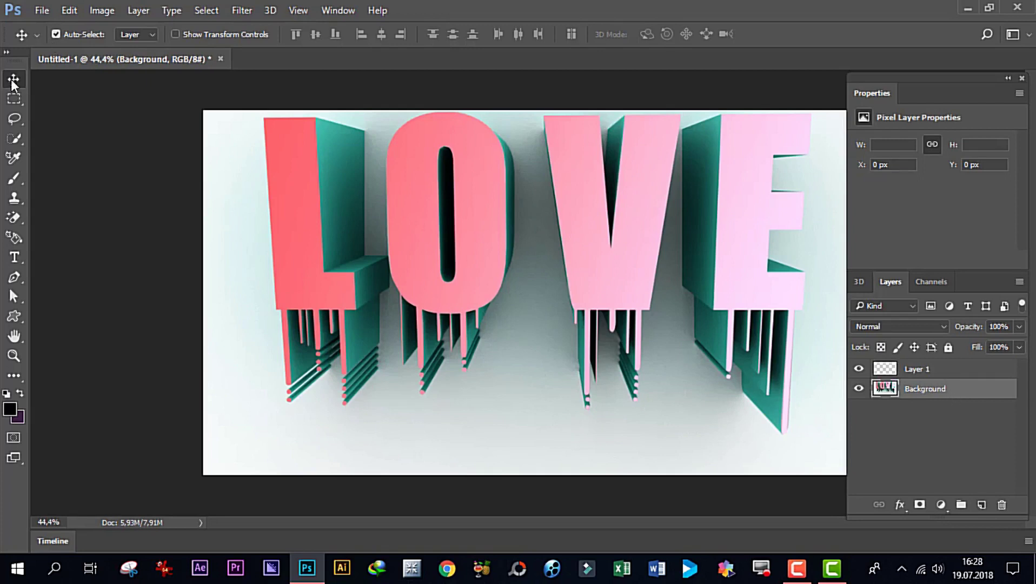
# With Quick Selection, select the pink front faces of L, O, V, E and the E's drip
pyautogui.click(15, 138)
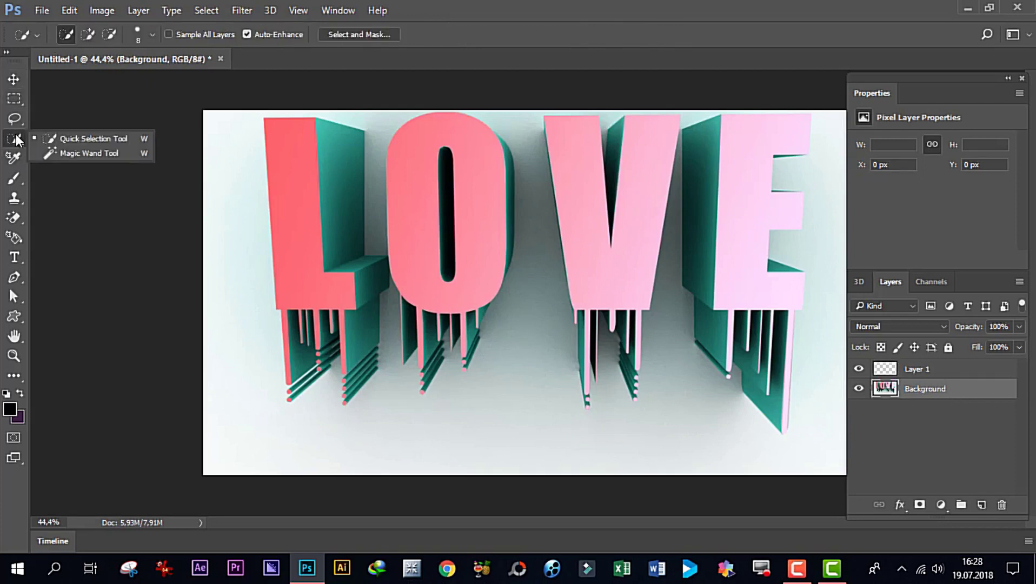
pyautogui.click(86, 139)
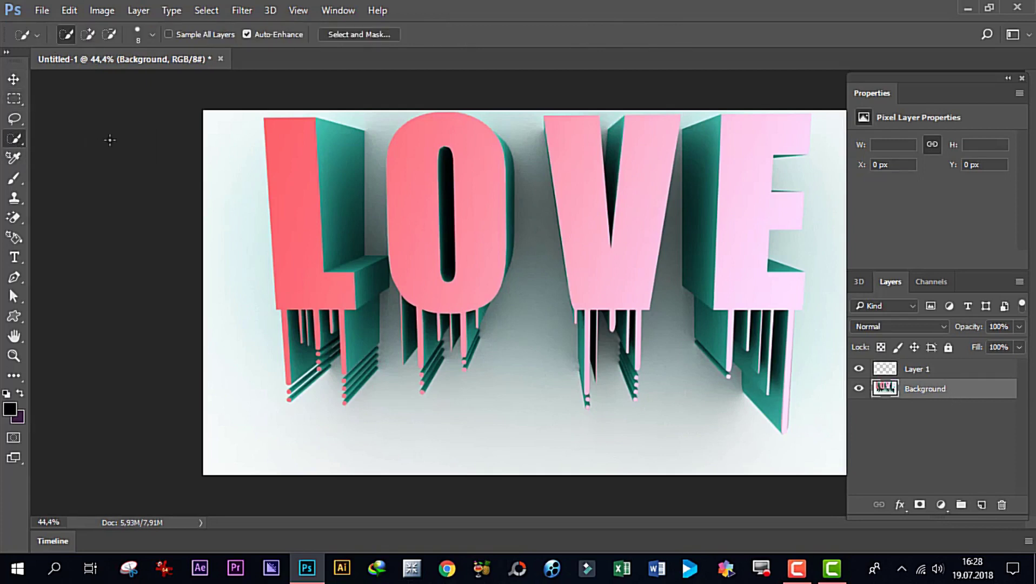
pyautogui.moveTo(401, 160); pyautogui.dragTo(399, 212)
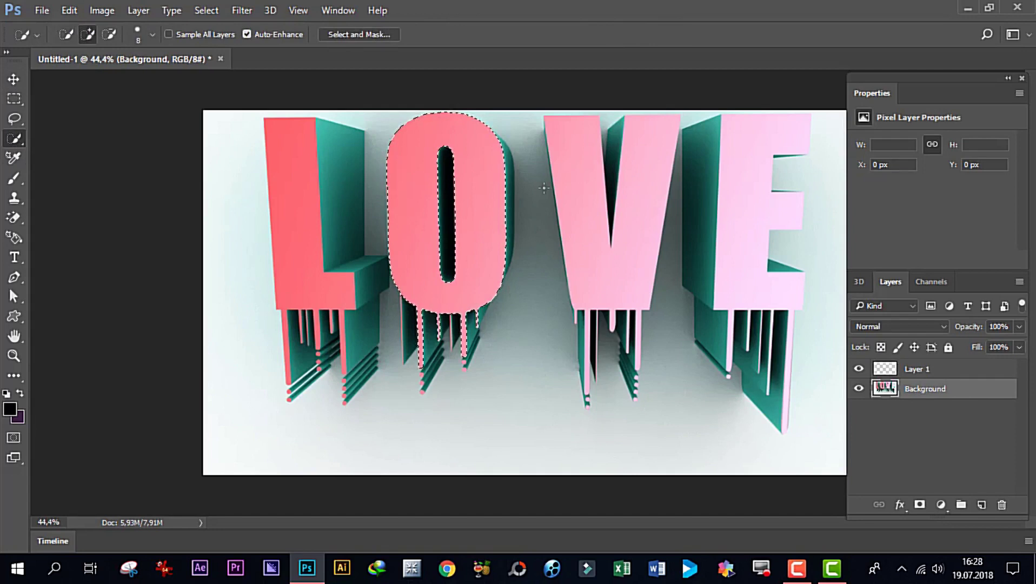
pyautogui.moveTo(564, 143); pyautogui.dragTo(583, 238)
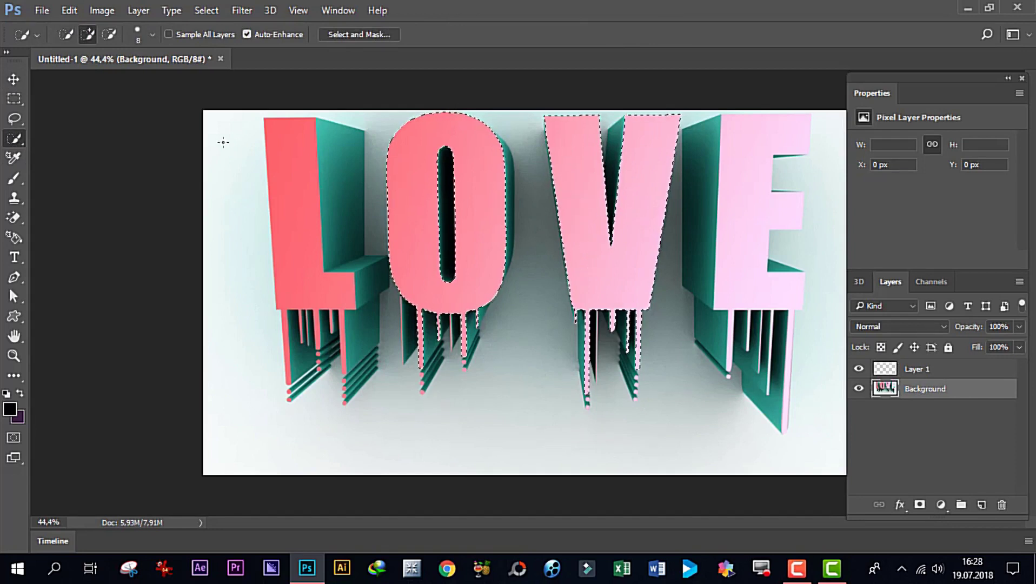
pyautogui.moveTo(287, 143); pyautogui.dragTo(301, 203)
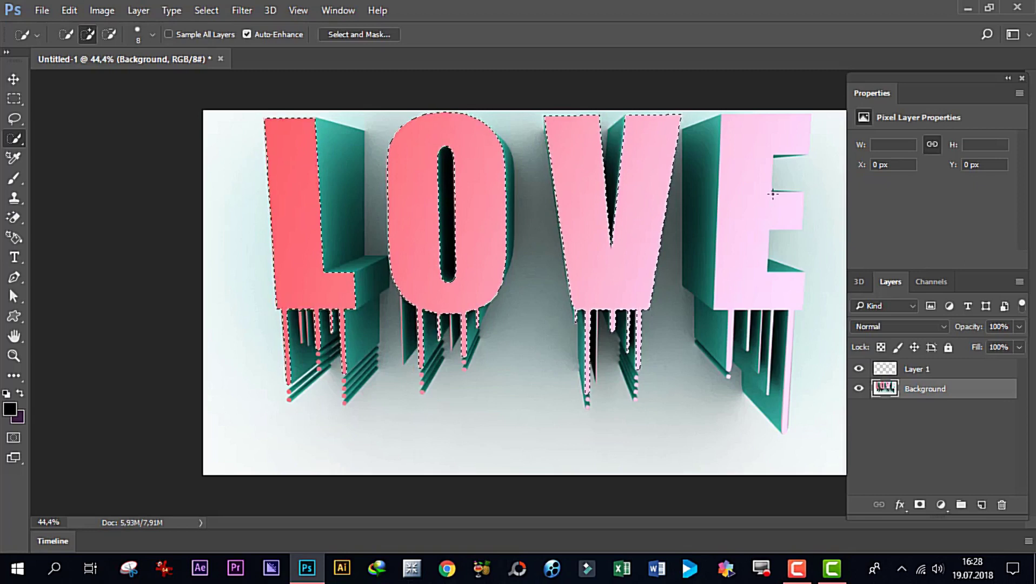
pyautogui.moveTo(751, 219); pyautogui.dragTo(752, 250)
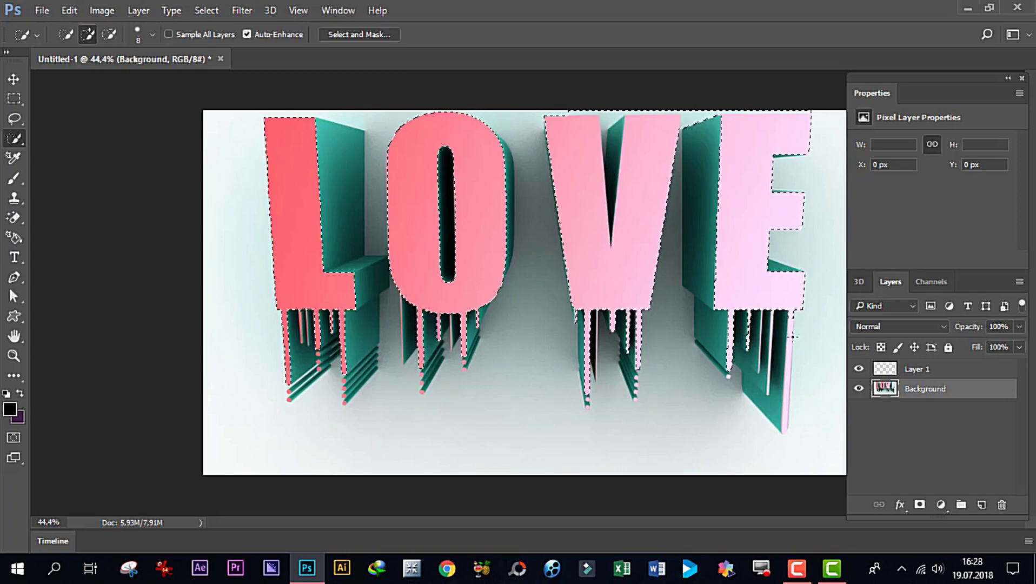
pyautogui.click(786, 429)
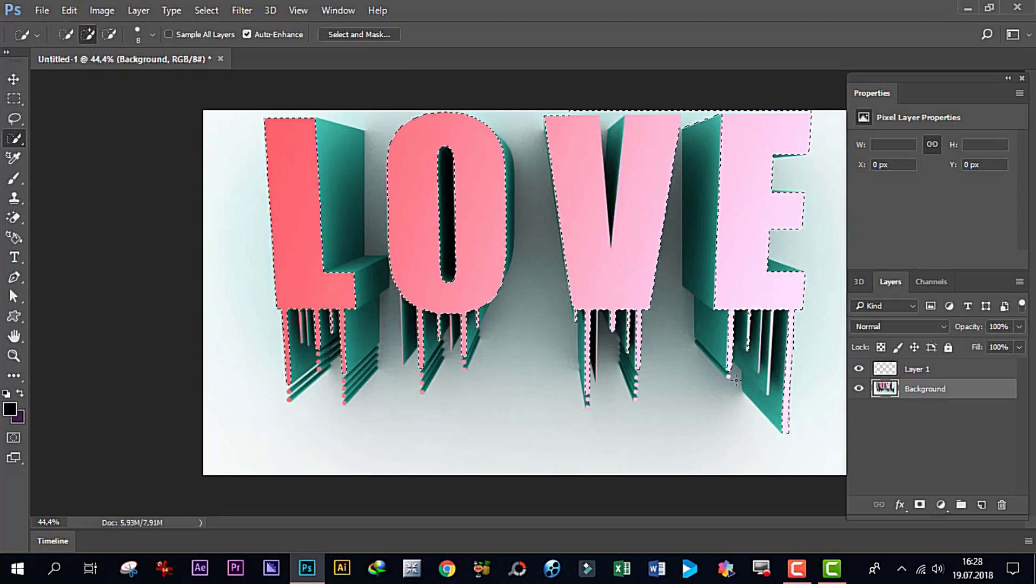
# Add the two drip dots under the L and its thin drip to the selection
pyautogui.scroll(3, 95, 412)
pyautogui.scroll(1, 94, 412)
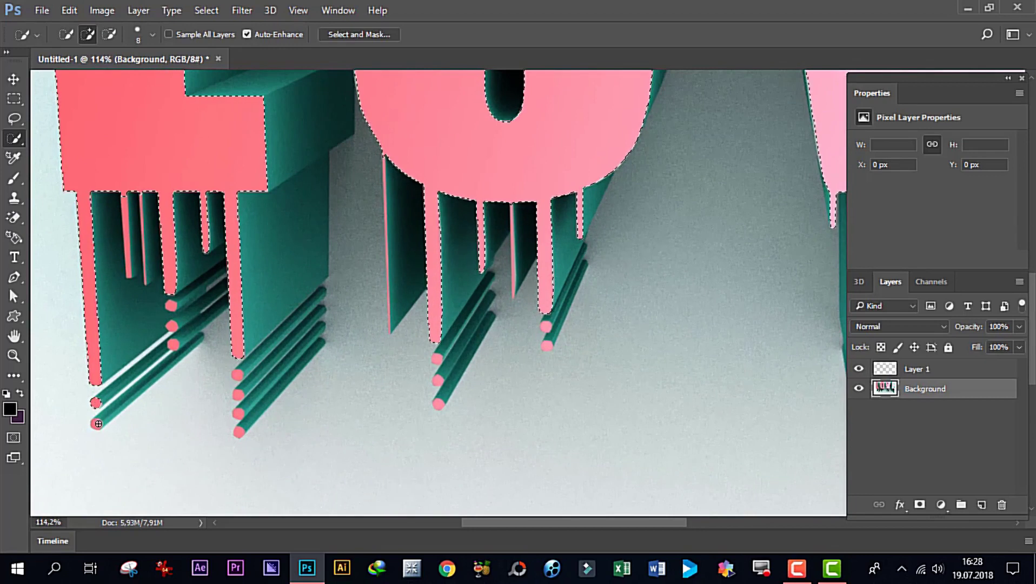
pyautogui.click(238, 375)
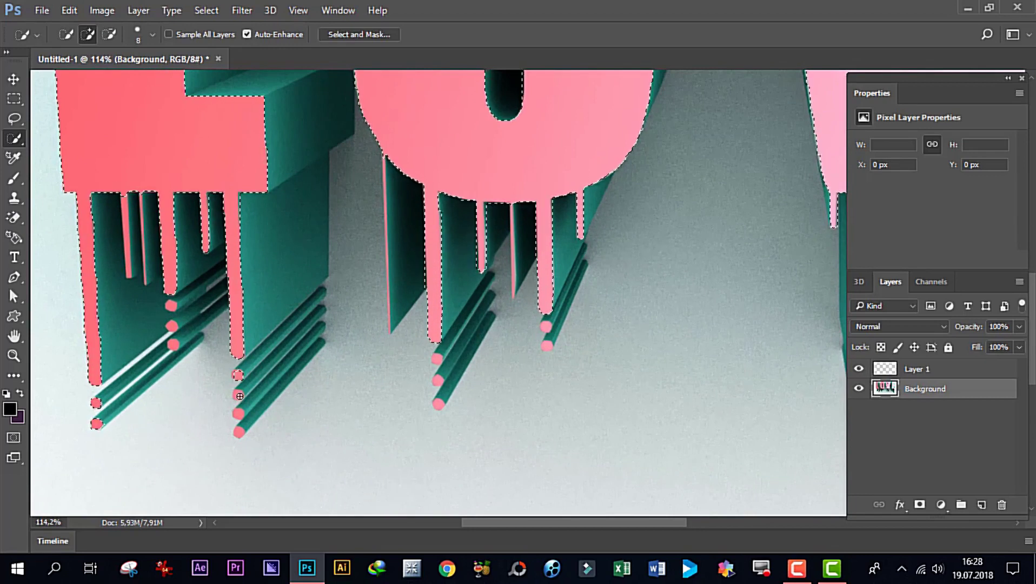
pyautogui.click(239, 432)
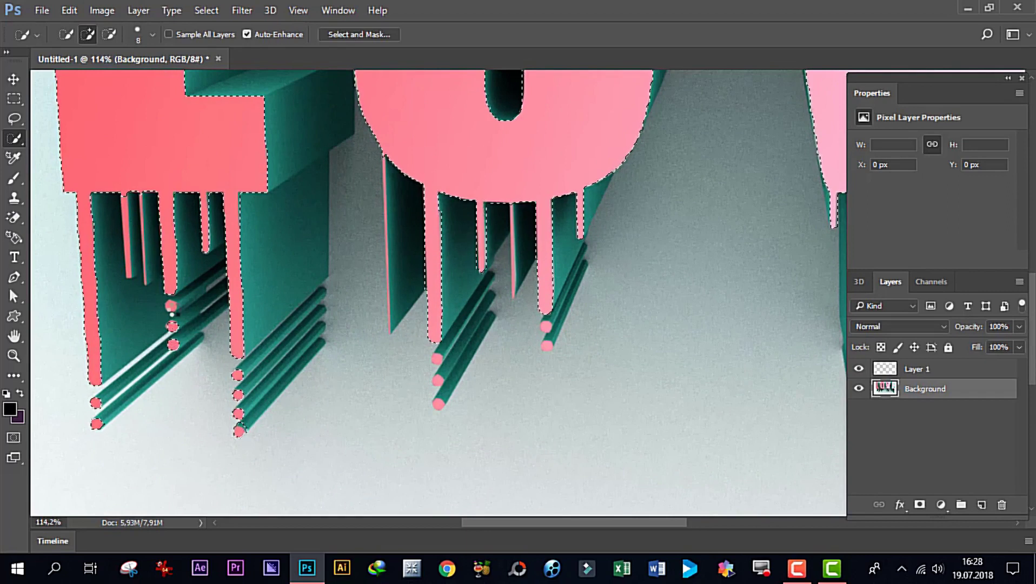
pyautogui.moveTo(125, 190)
pyautogui.mouseDown()
pyautogui.moveTo(136, 188)
pyautogui.moveTo(128, 191)
pyautogui.mouseUp()
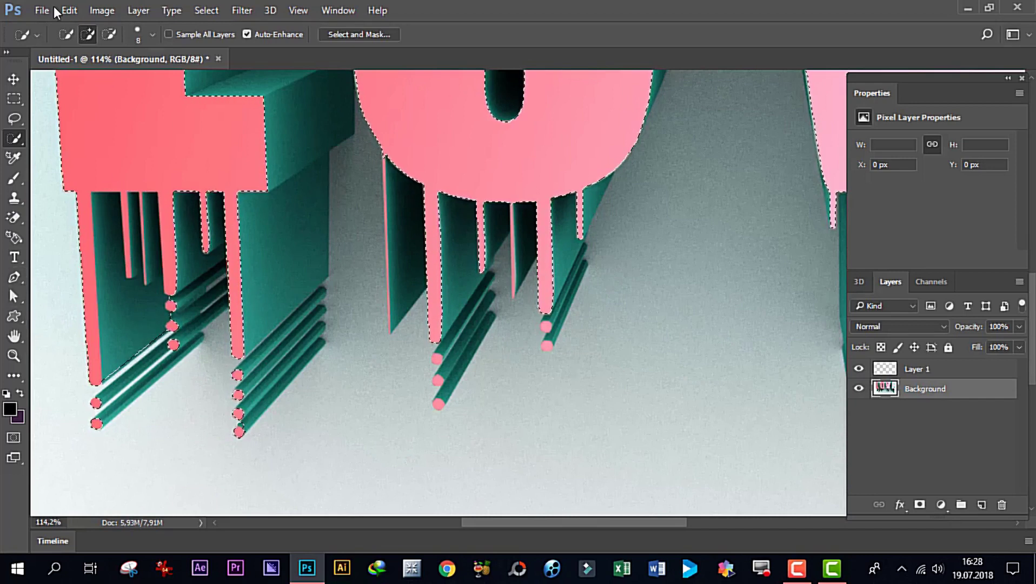
# Remove a stray bit, then extend the selection down the L's thin drip strip
pyautogui.click(109, 36)
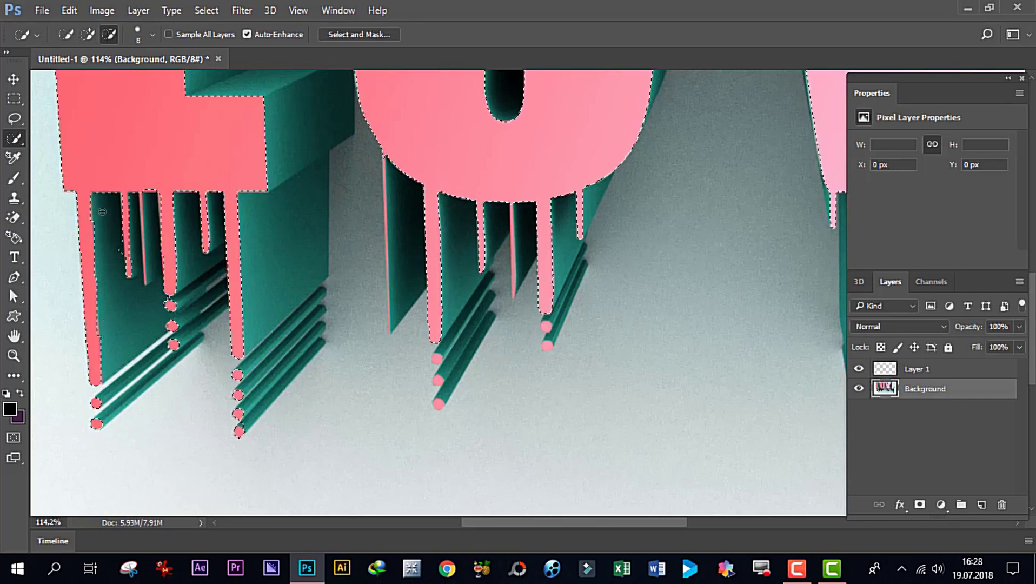
pyautogui.click(111, 210)
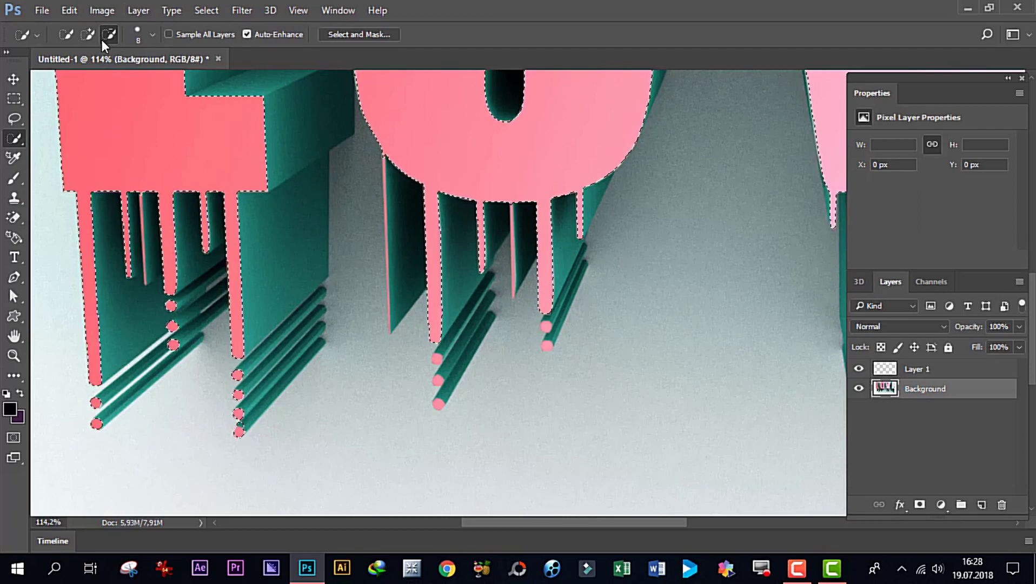
pyautogui.click(87, 34)
pyautogui.scroll(2, 136, 200)
pyautogui.scroll(2, 137, 201)
pyautogui.scroll(1, 146, 178)
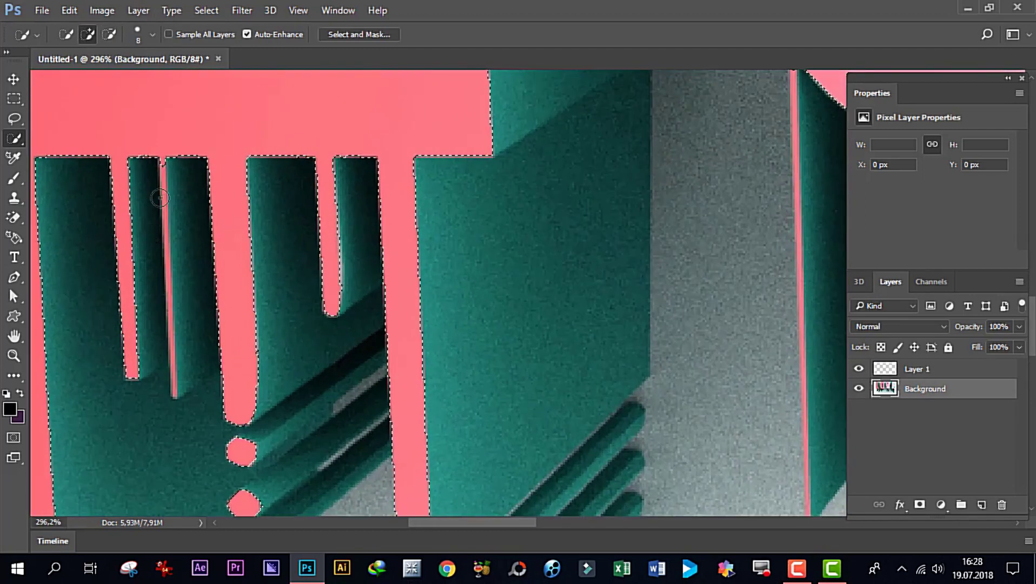
pyautogui.moveTo(160, 157); pyautogui.dragTo(165, 242)
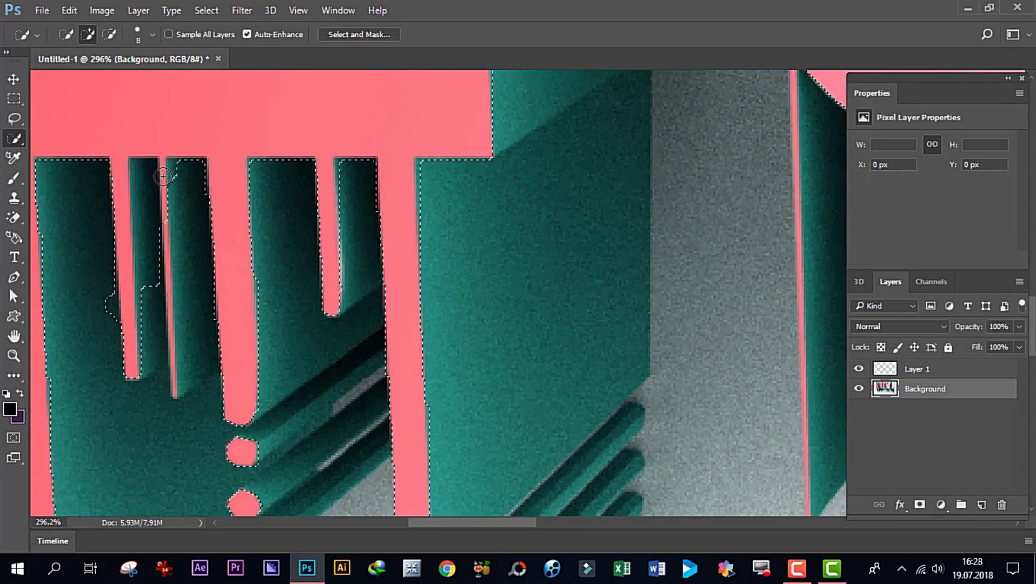
pyautogui.moveTo(165, 242); pyautogui.dragTo(162, 377)
# Subtract the teal strip beside the L's drip from the selection
pyautogui.click(109, 34)
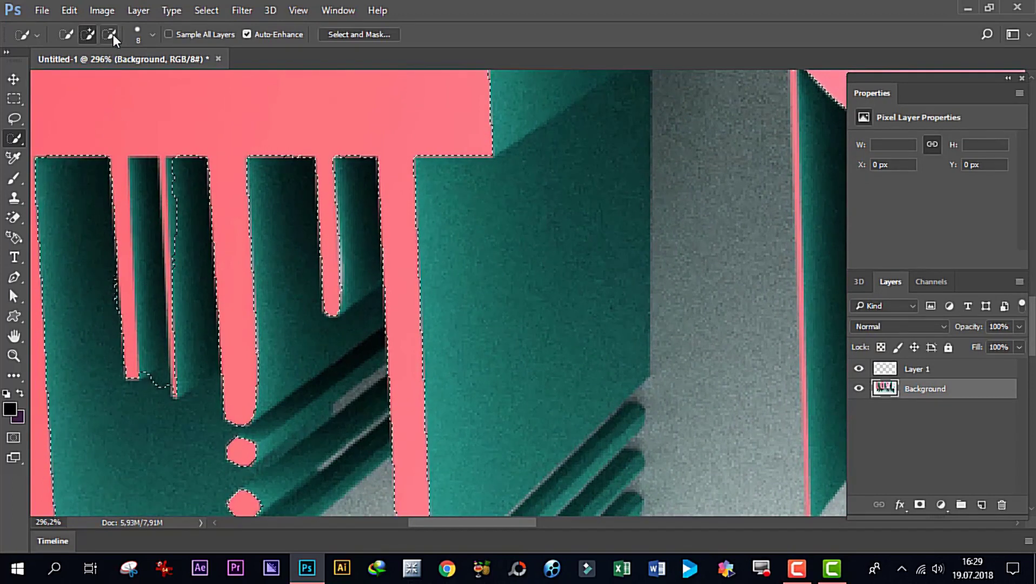
pyautogui.moveTo(152, 189)
pyautogui.mouseDown()
pyautogui.moveTo(173, 422)
pyautogui.moveTo(156, 335)
pyautogui.mouseUp()
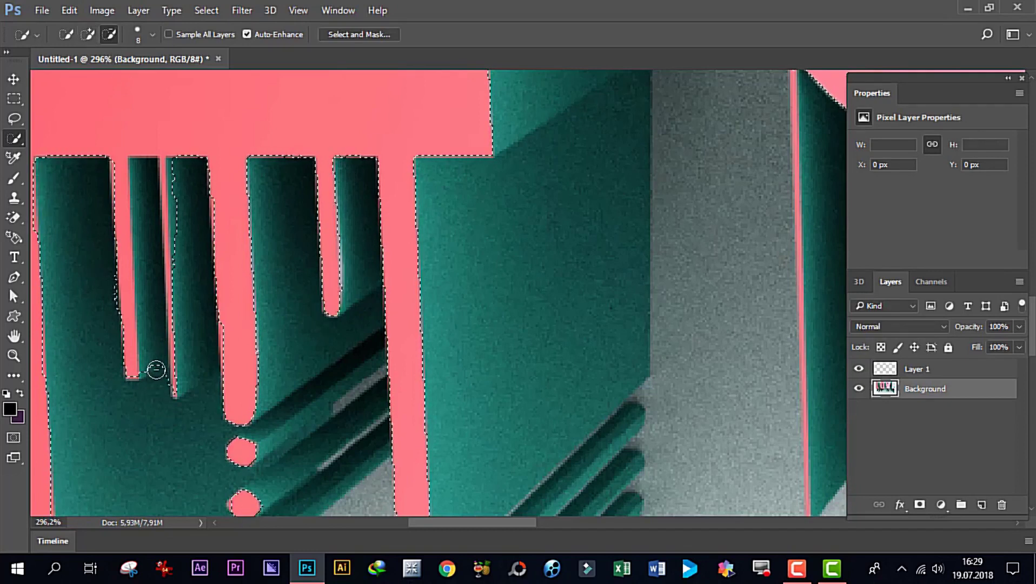
pyautogui.moveTo(151, 242)
pyautogui.mouseDown()
pyautogui.moveTo(147, 175)
pyautogui.moveTo(212, 376)
pyautogui.mouseUp()
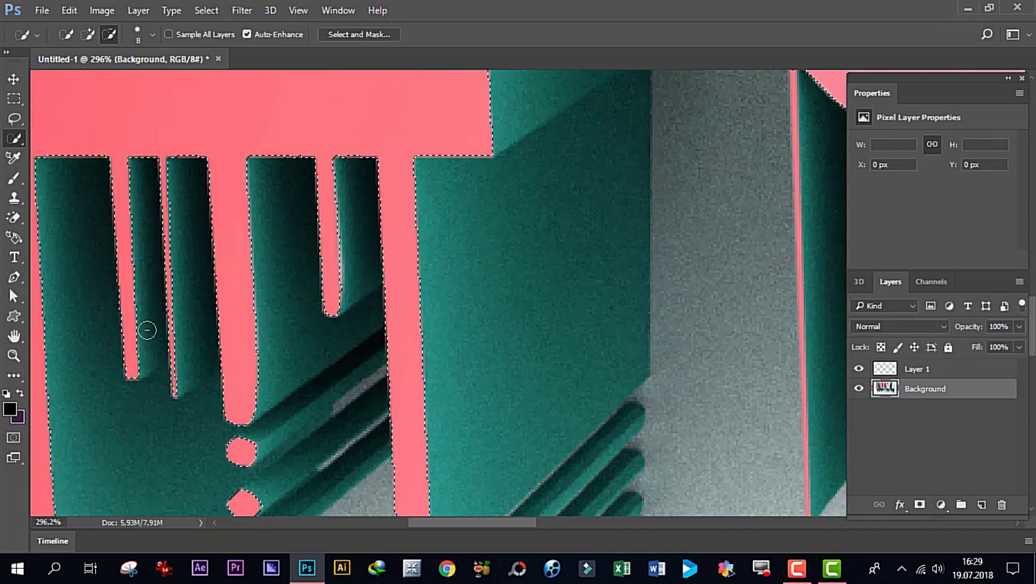
pyautogui.scroll(-1, 358, 354)
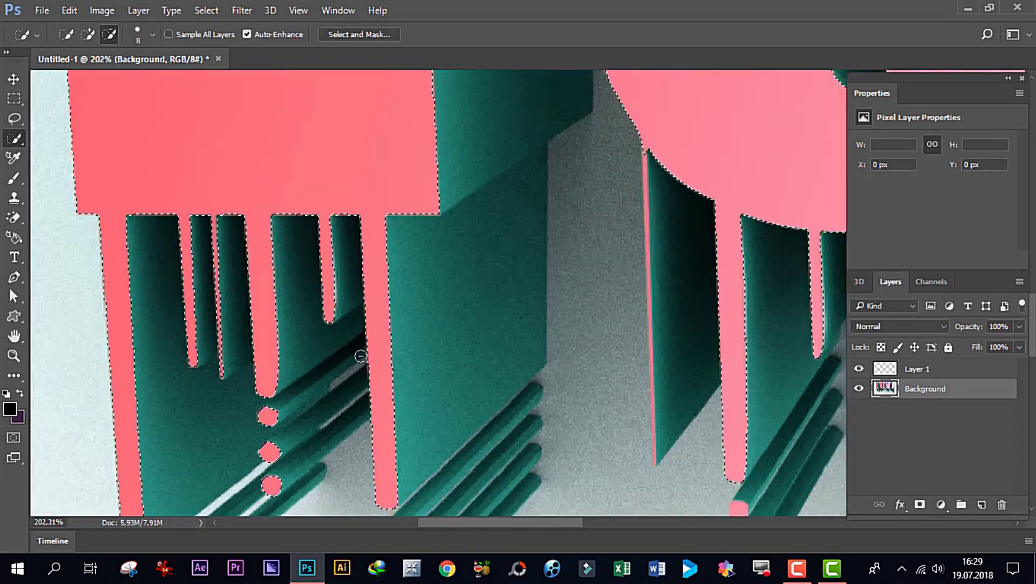
pyautogui.scroll(-1, 470, 384)
pyautogui.scroll(-1, 378, 371)
pyautogui.scroll(-1, 550, 423)
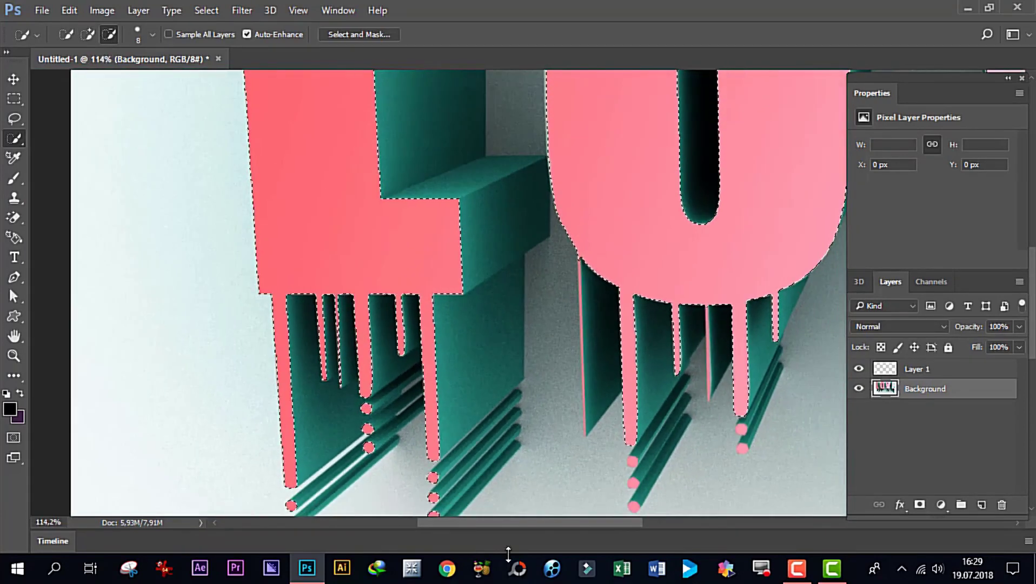
pyautogui.scroll(-1, 551, 423)
pyautogui.moveTo(562, 525); pyautogui.dragTo(593, 524)
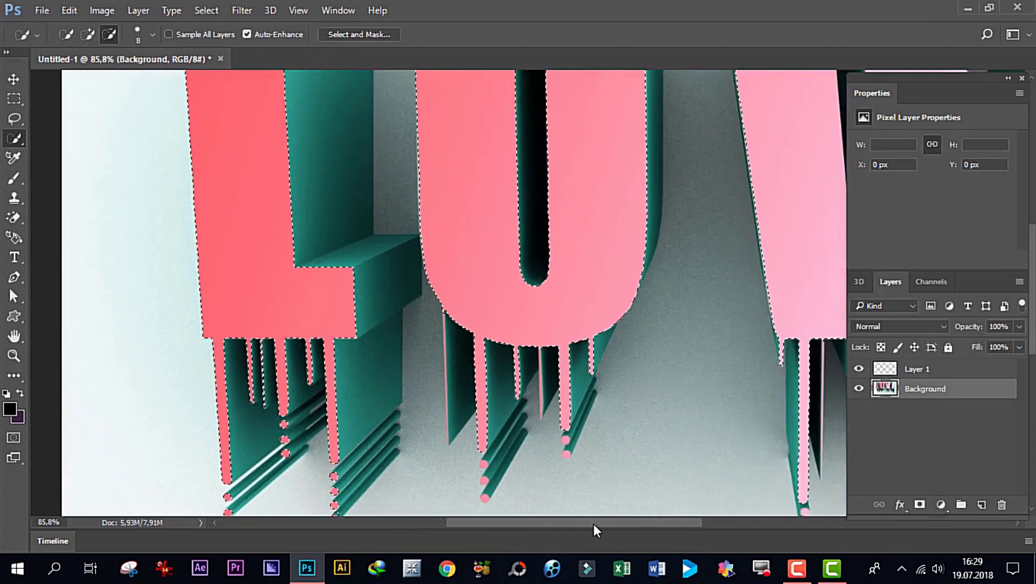
pyautogui.scroll(-1, 721, 369)
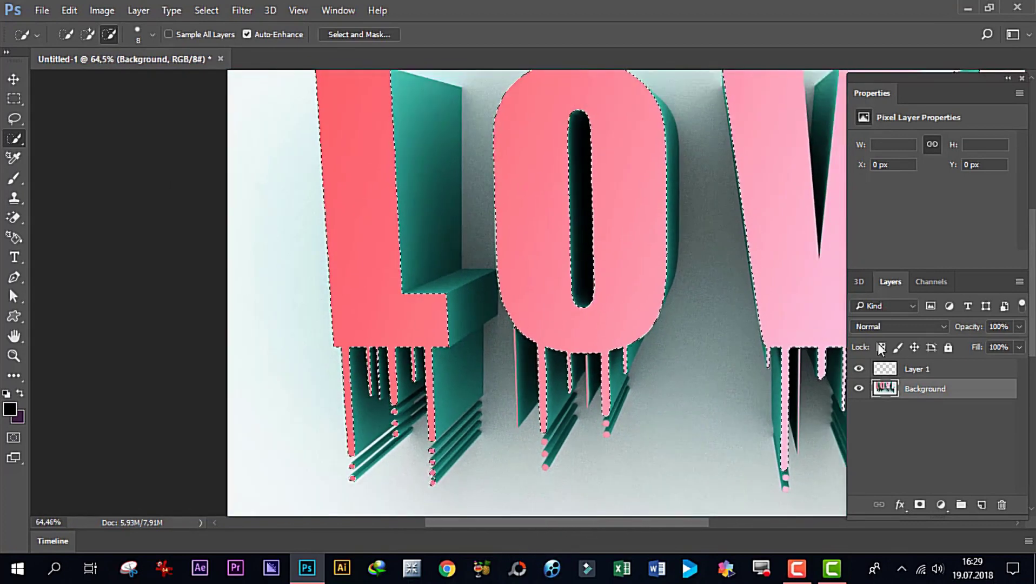
pyautogui.moveTo(1032, 325); pyautogui.dragTo(1032, 379)
pyautogui.scroll(2, 585, 294)
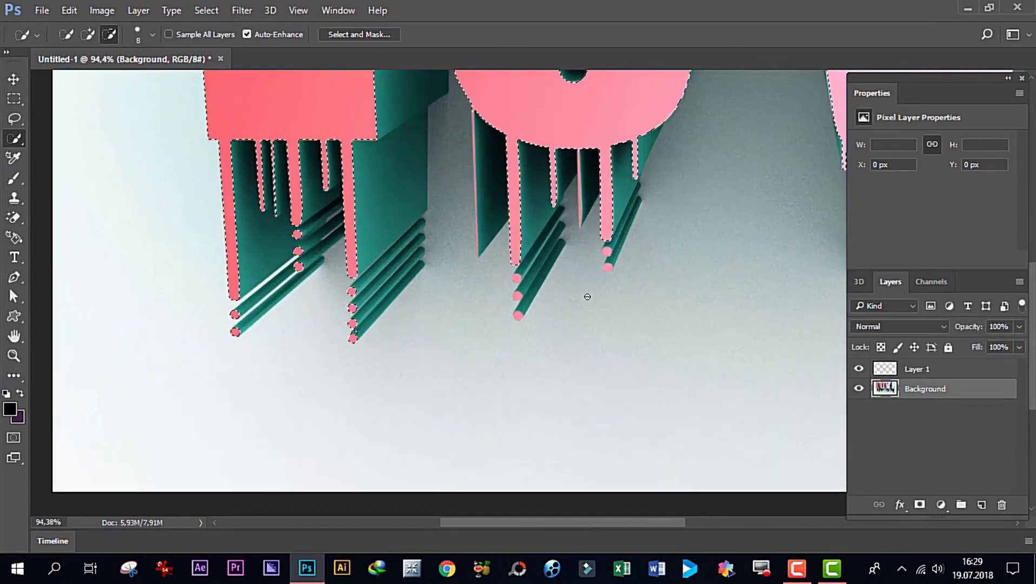
pyautogui.scroll(1, 400, 316)
pyautogui.scroll(1, 461, 275)
pyautogui.scroll(1, 460, 275)
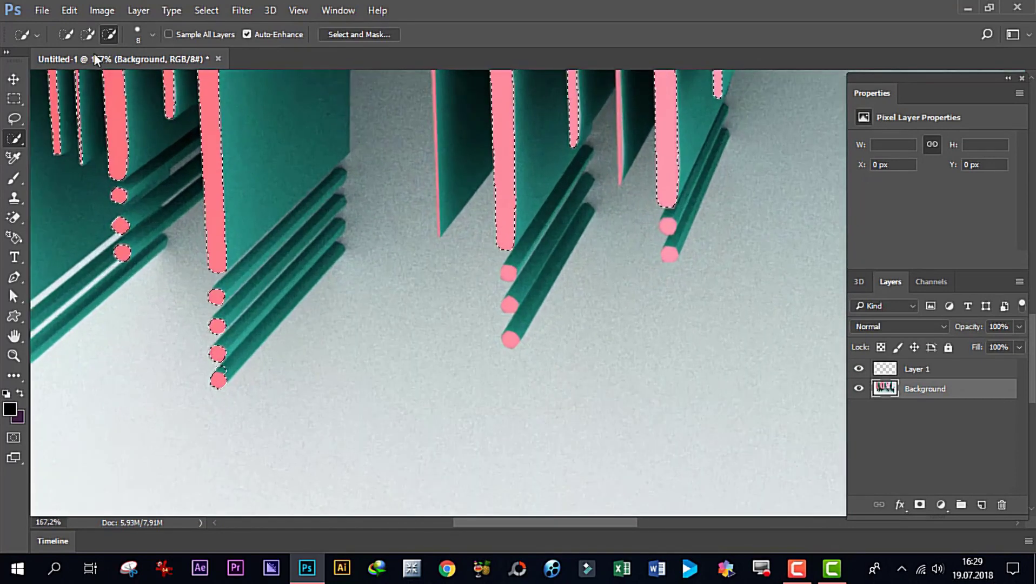
pyautogui.click(88, 35)
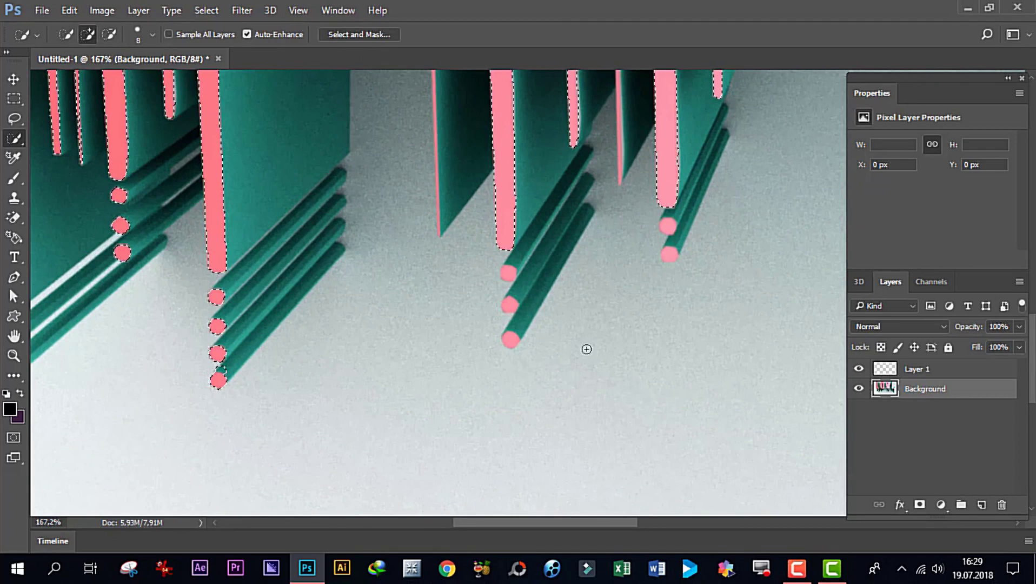
# Add the pink drip dots under the middle and right drips to the selection
pyautogui.click(509, 275)
pyautogui.click(509, 305)
pyautogui.click(511, 341)
pyautogui.click(669, 227)
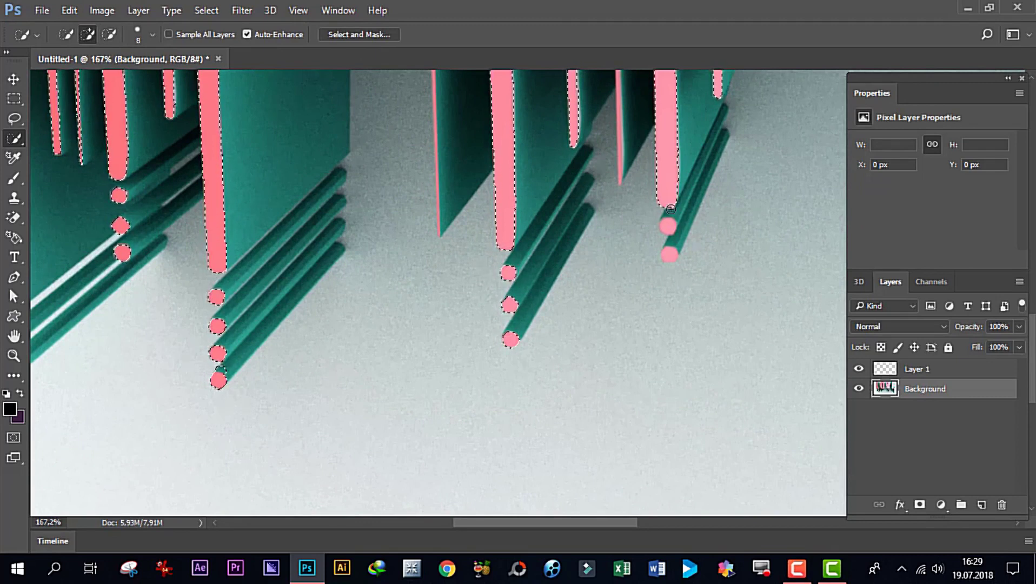
pyautogui.click(670, 259)
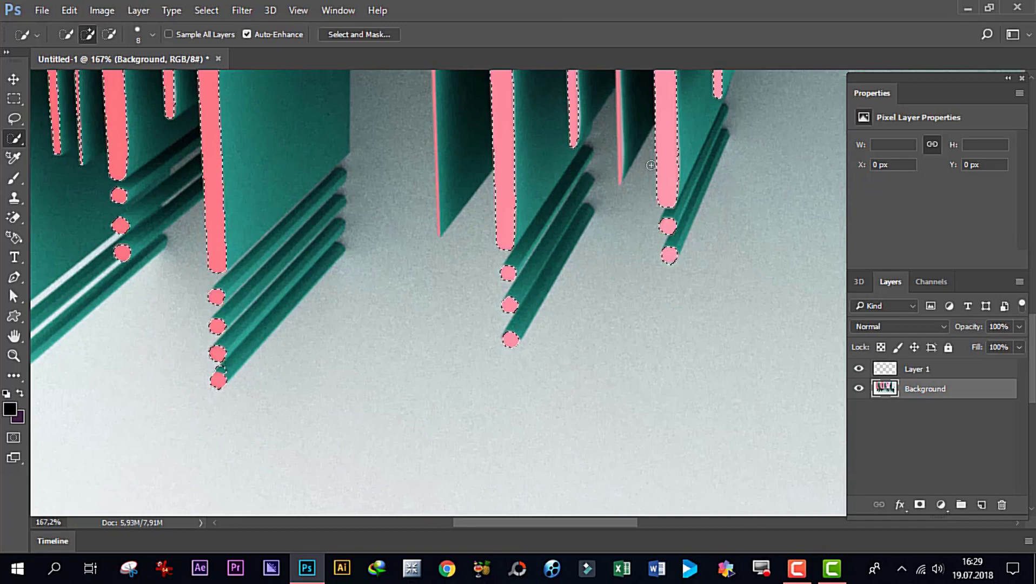
pyautogui.moveTo(531, 522); pyautogui.dragTo(620, 523)
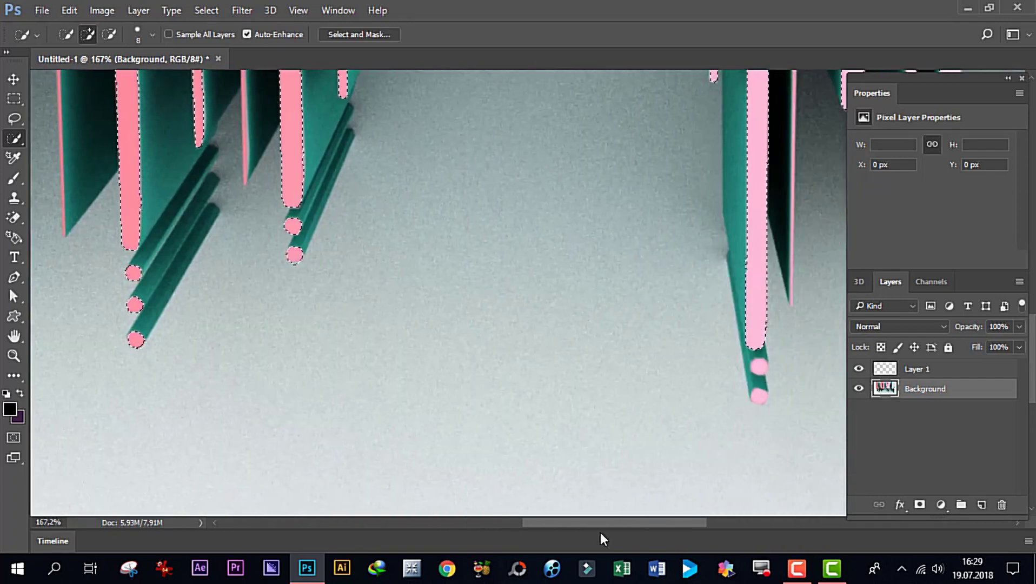
pyautogui.click(558, 401)
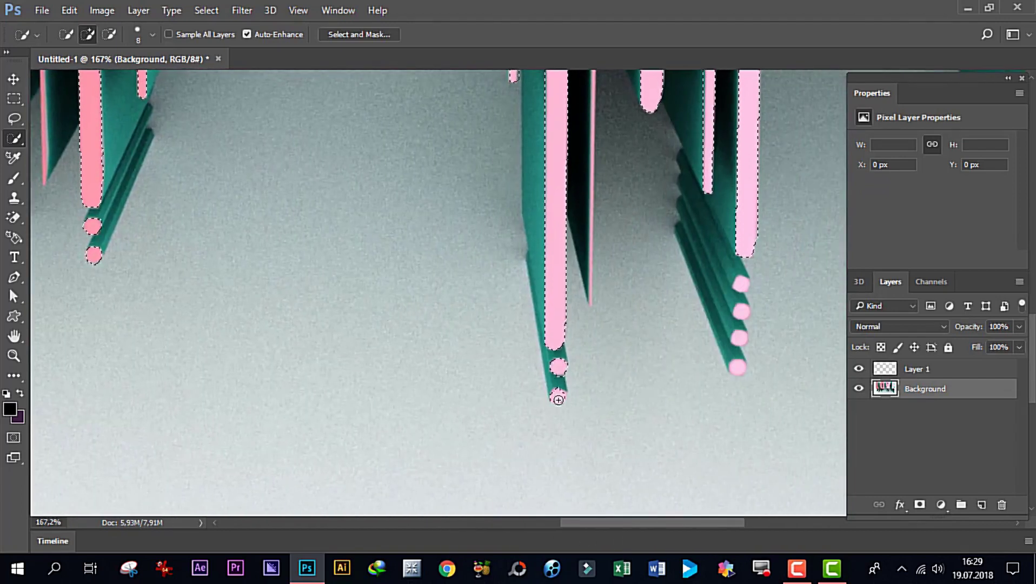
pyautogui.click(739, 339)
pyautogui.click(741, 312)
pyautogui.click(741, 284)
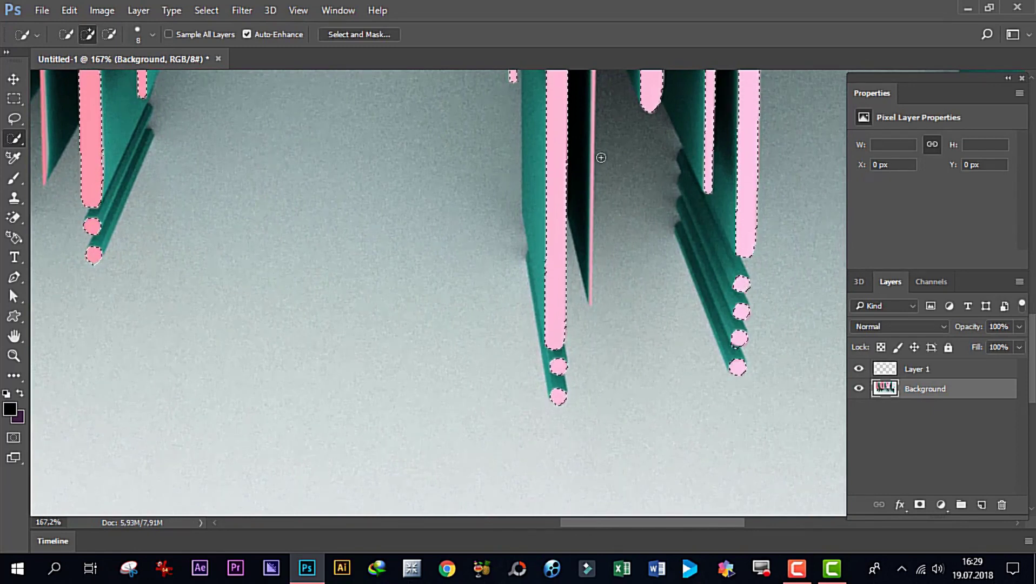
# Add the thin pink sliver near the middle drip to the selection
pyautogui.scroll(5, 438, 292)
pyautogui.scroll(1, 439, 292)
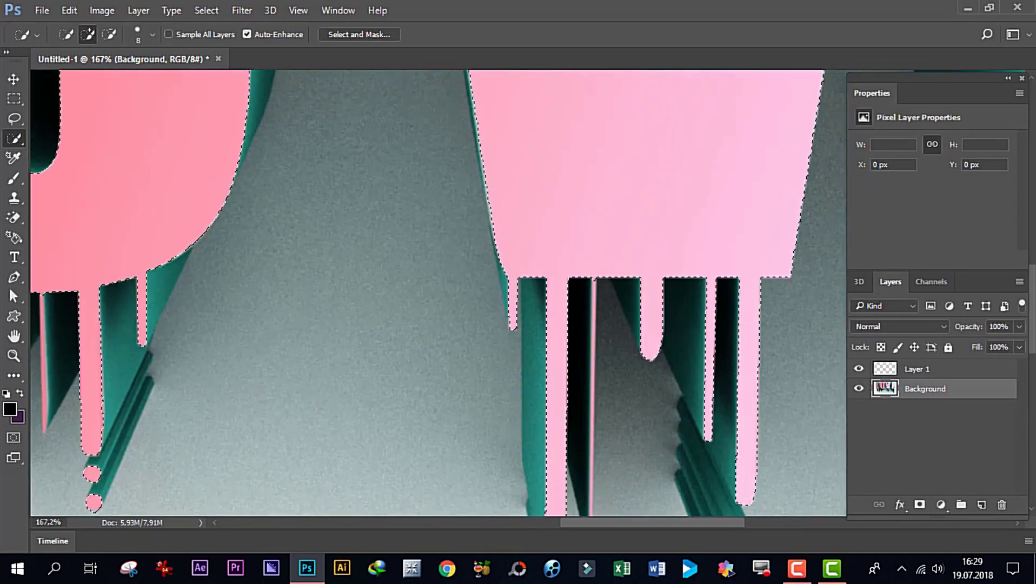
pyautogui.moveTo(643, 520); pyautogui.dragTo(553, 505)
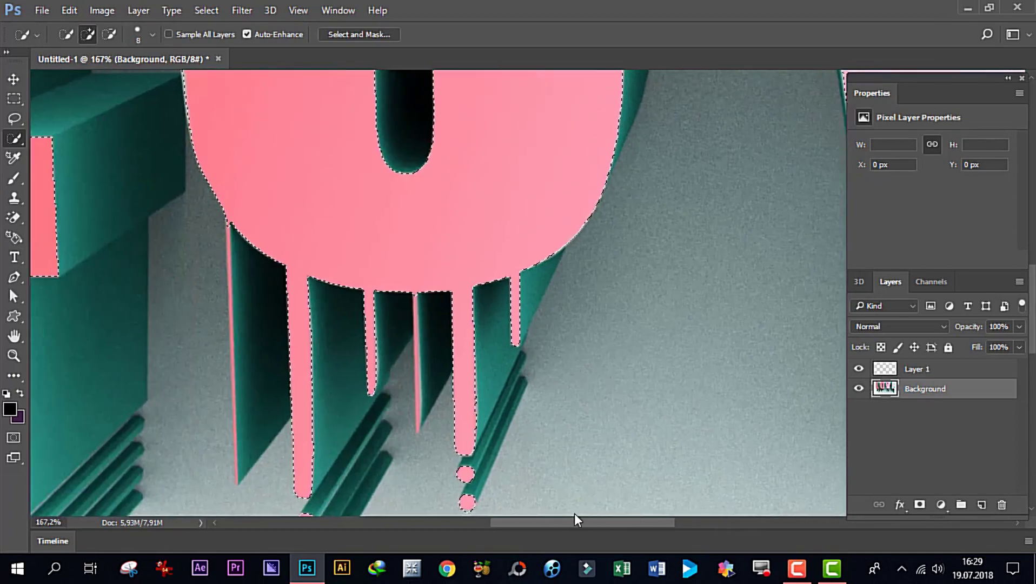
pyautogui.moveTo(524, 428); pyautogui.dragTo(518, 357)
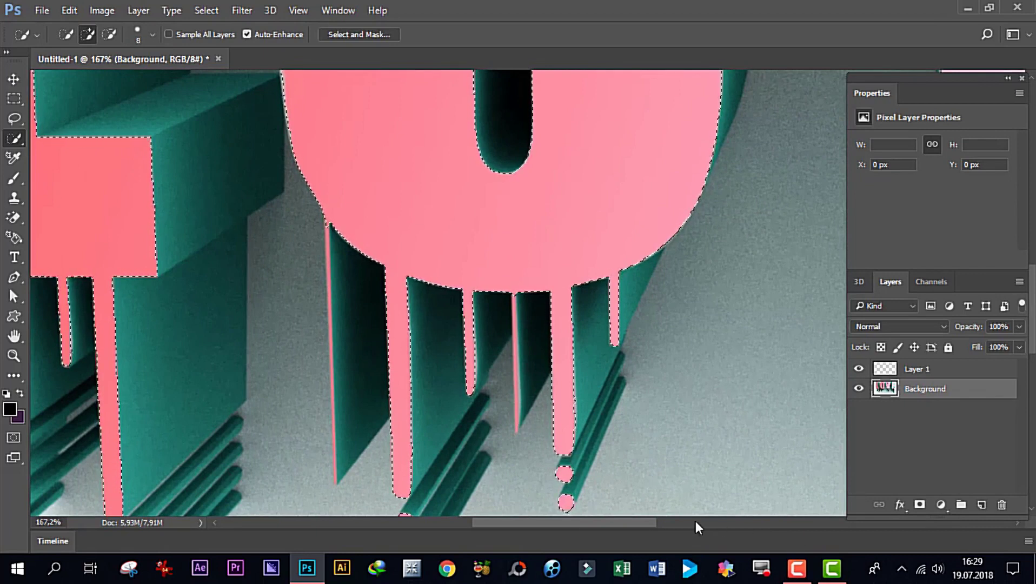
pyautogui.moveTo(617, 528); pyautogui.dragTo(616, 527)
pyautogui.scroll(6, 583, 235)
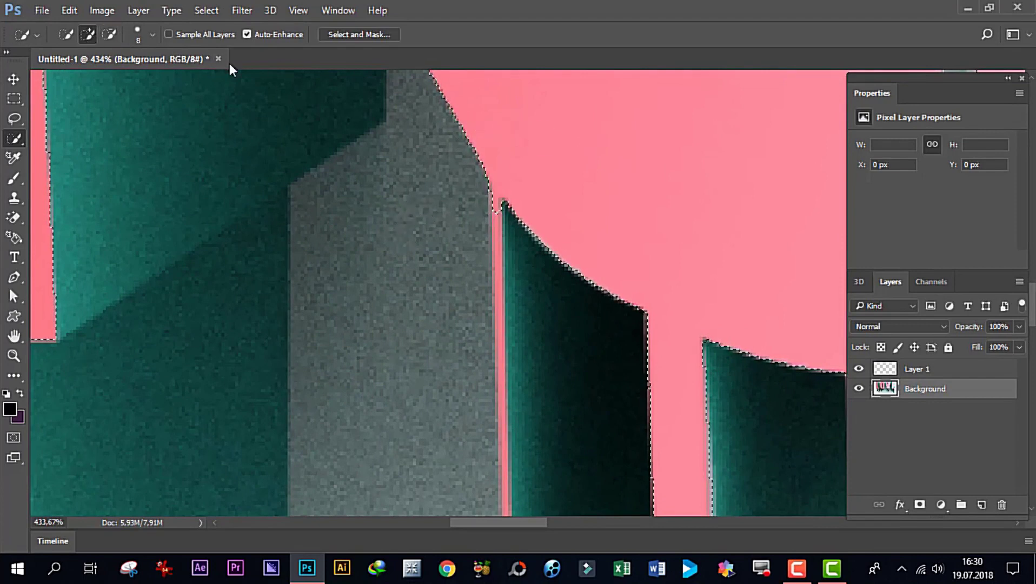
# Paint the narrow pink strip into the selection, then subtract the grey block it picked up
pyautogui.moveTo(497, 188); pyautogui.dragTo(503, 417)
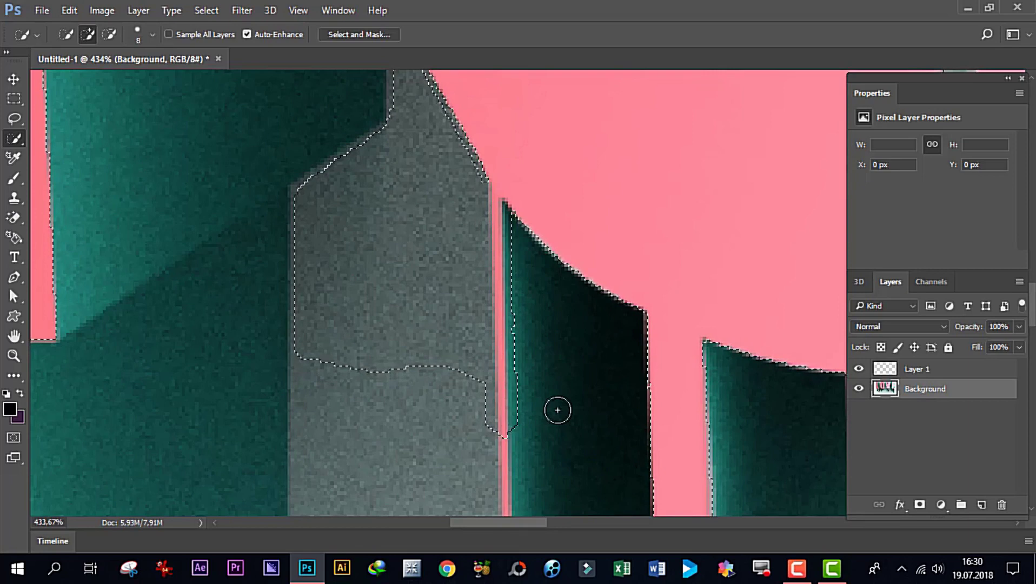
pyautogui.scroll(-1, 557, 290)
pyautogui.scroll(-2, 557, 290)
pyautogui.scroll(-2, 595, 254)
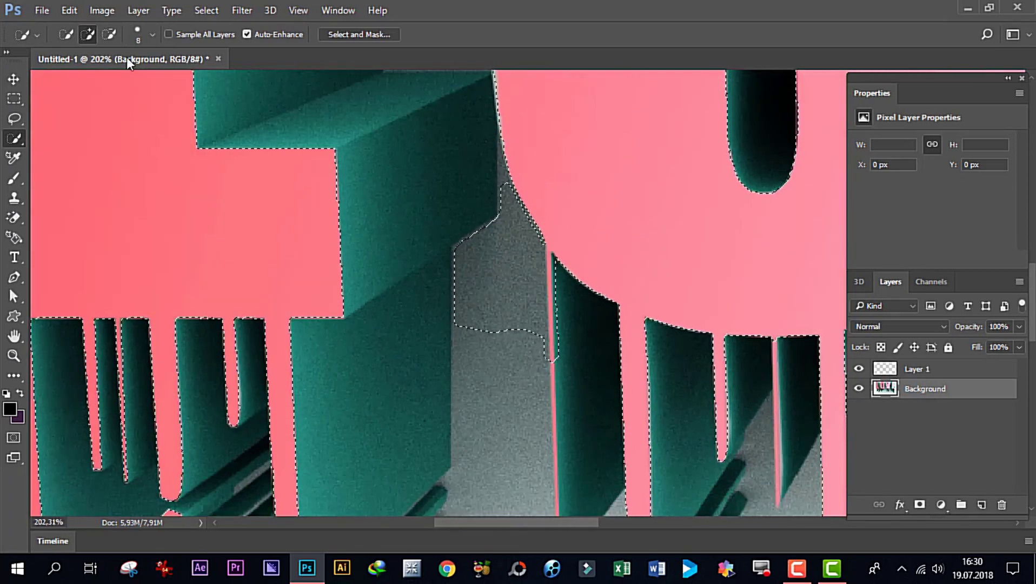
pyautogui.click(110, 34)
pyautogui.moveTo(504, 204); pyautogui.dragTo(564, 347)
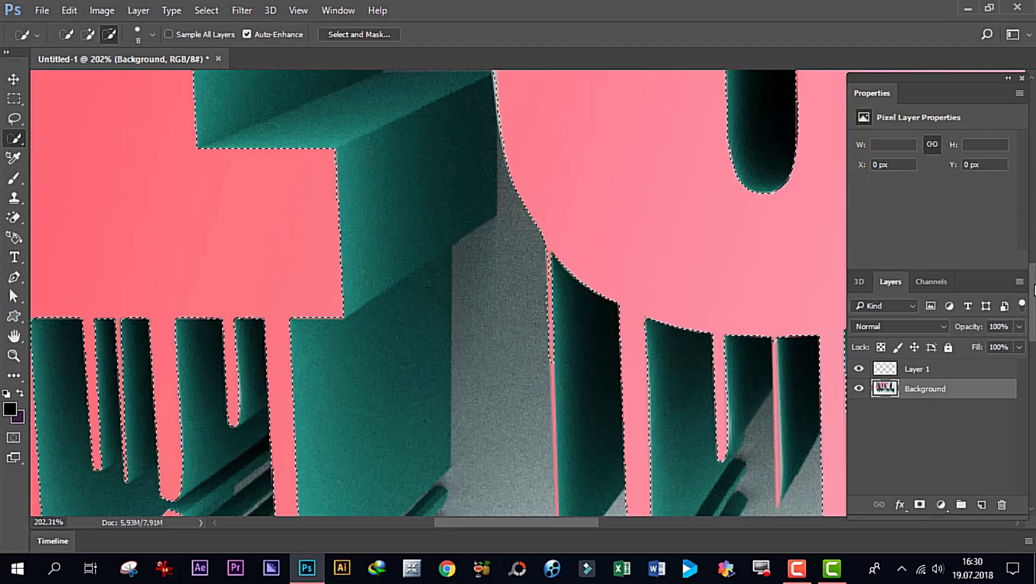
pyautogui.moveTo(1033, 293); pyautogui.dragTo(1034, 320)
pyautogui.scroll(5, 503, 237)
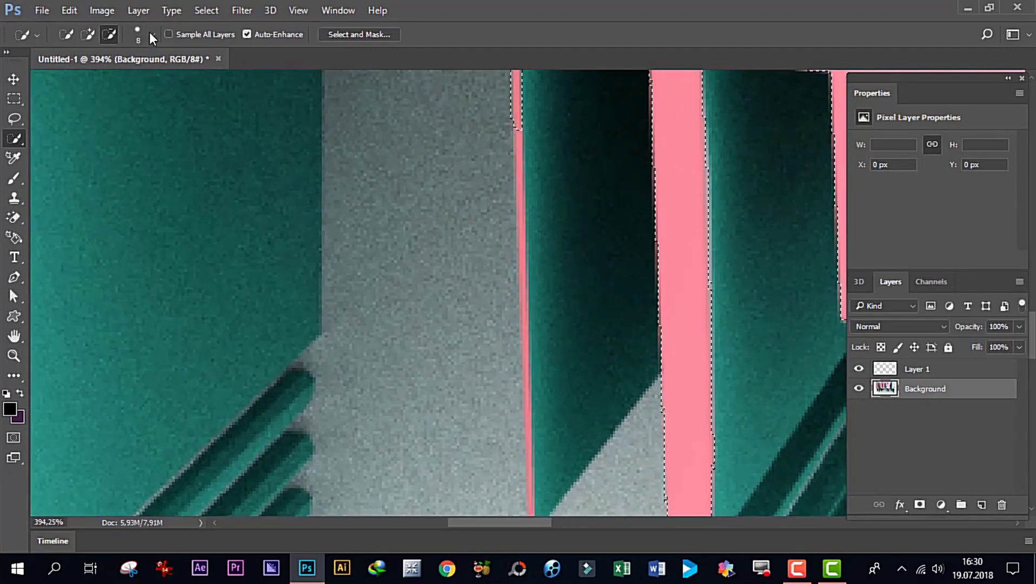
# Shrink the selection brush to 2 px and extend the selection down the thin pink strip
pyautogui.click(150, 33)
pyautogui.moveTo(74, 79); pyautogui.dragTo(70, 80)
pyautogui.click(482, 30)
pyautogui.click(88, 34)
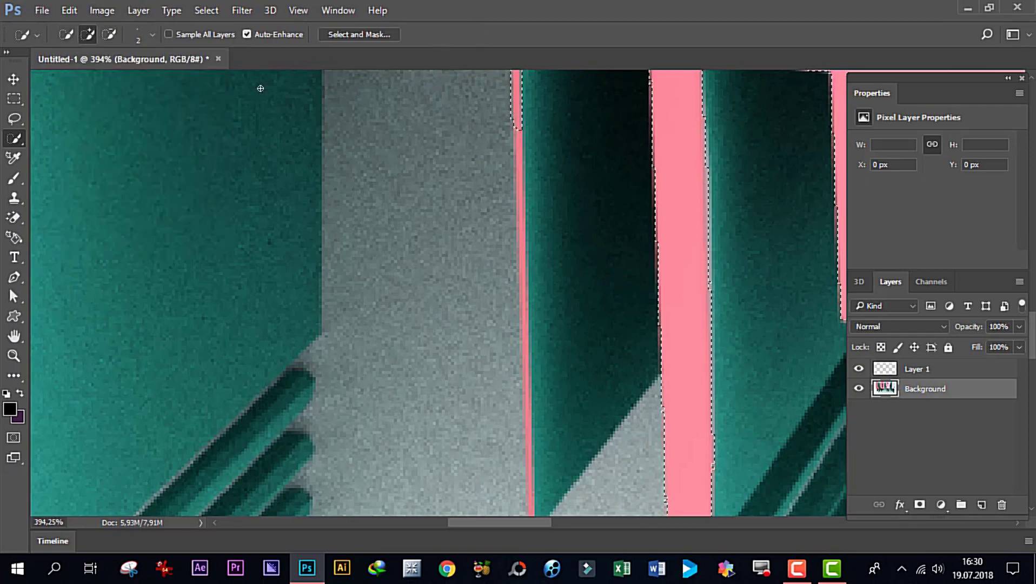
pyautogui.scroll(1, 514, 138)
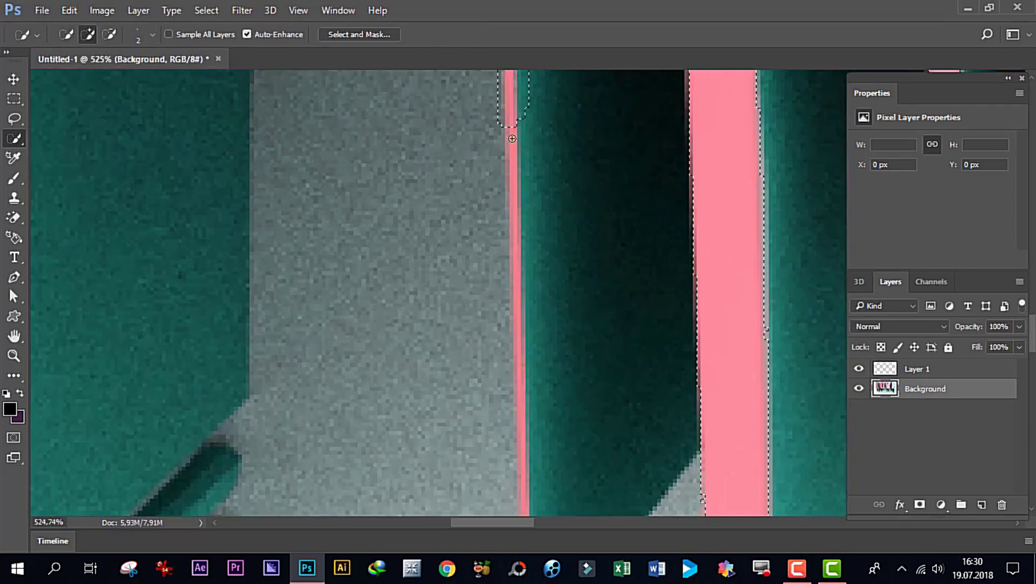
pyautogui.moveTo(511, 159); pyautogui.dragTo(513, 205)
pyautogui.moveTo(518, 263); pyautogui.dragTo(528, 489)
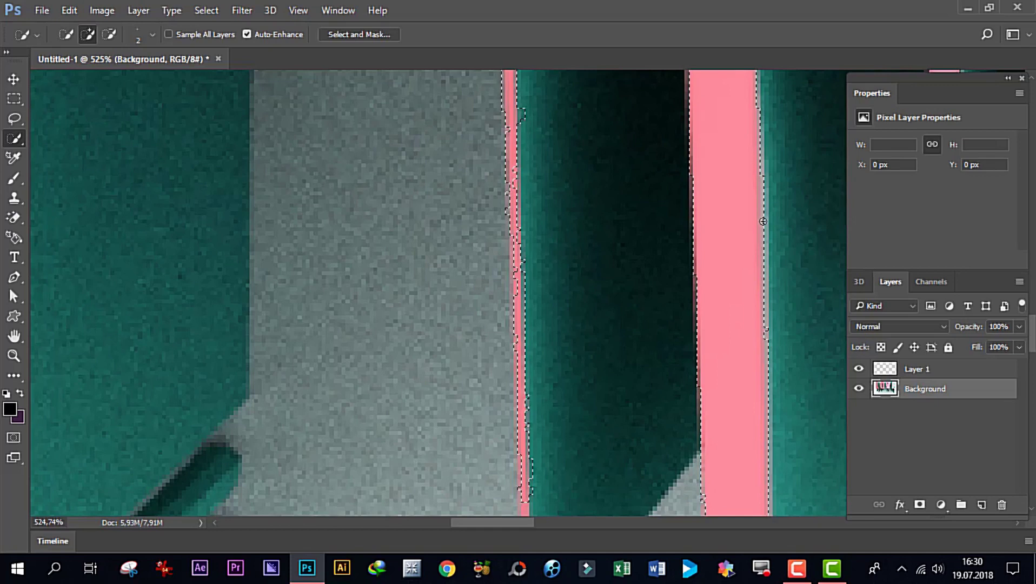
# Refine the selection edge along the upper part of the thin pink strip
pyautogui.scroll(-1, 693, 245)
pyautogui.scroll(-1, 693, 245)
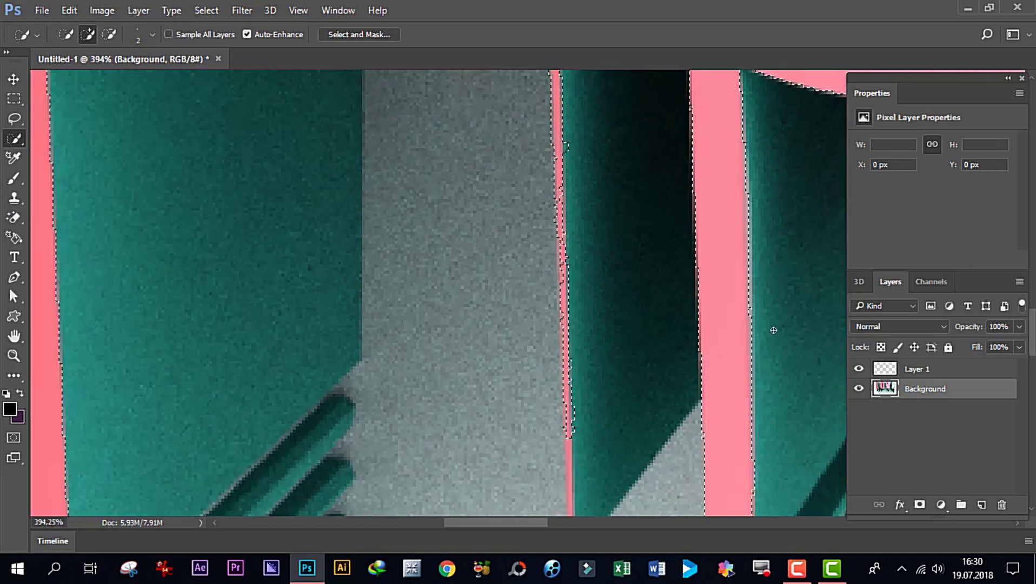
pyautogui.scroll(-5, 595, 216)
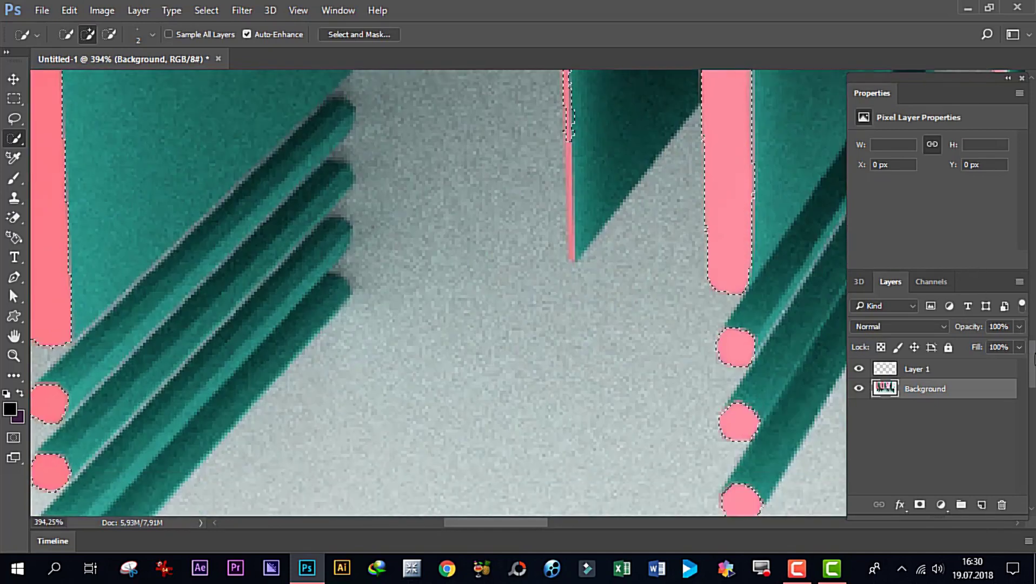
pyautogui.scroll(-1, 594, 217)
pyautogui.scroll(2, 594, 130)
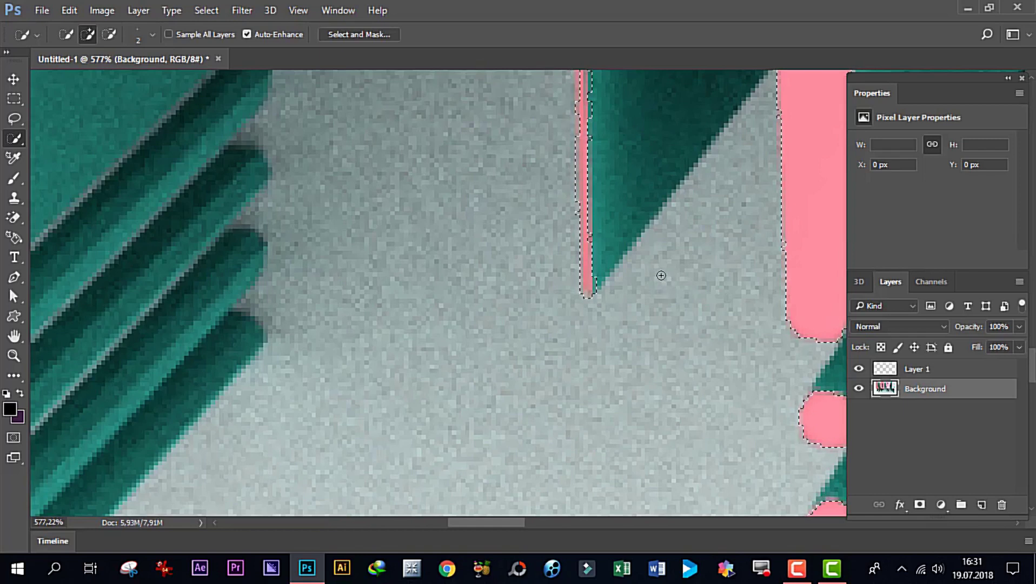
pyautogui.click(110, 34)
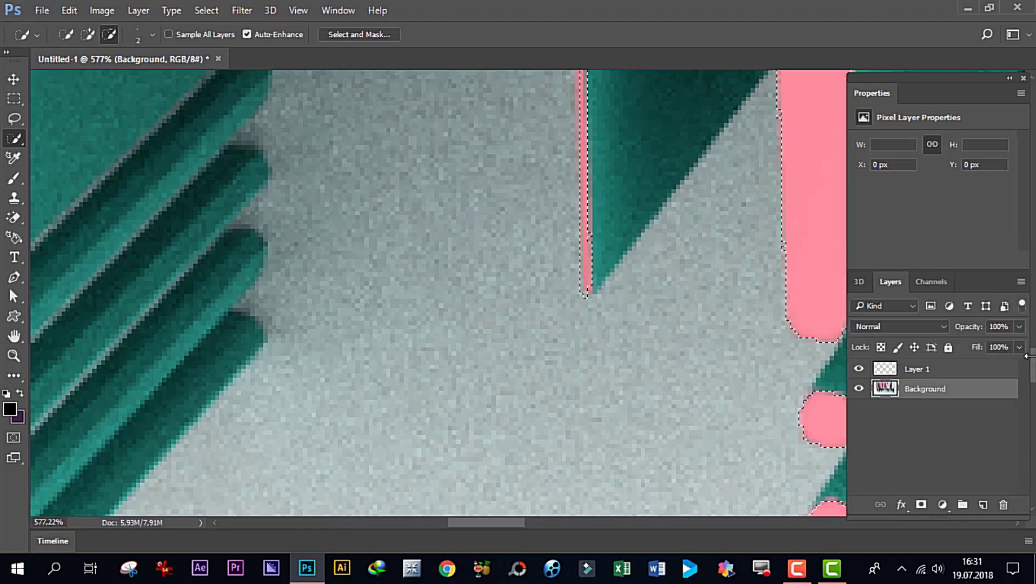
pyautogui.scroll(5, 438, 292)
pyautogui.scroll(-1, 608, 192)
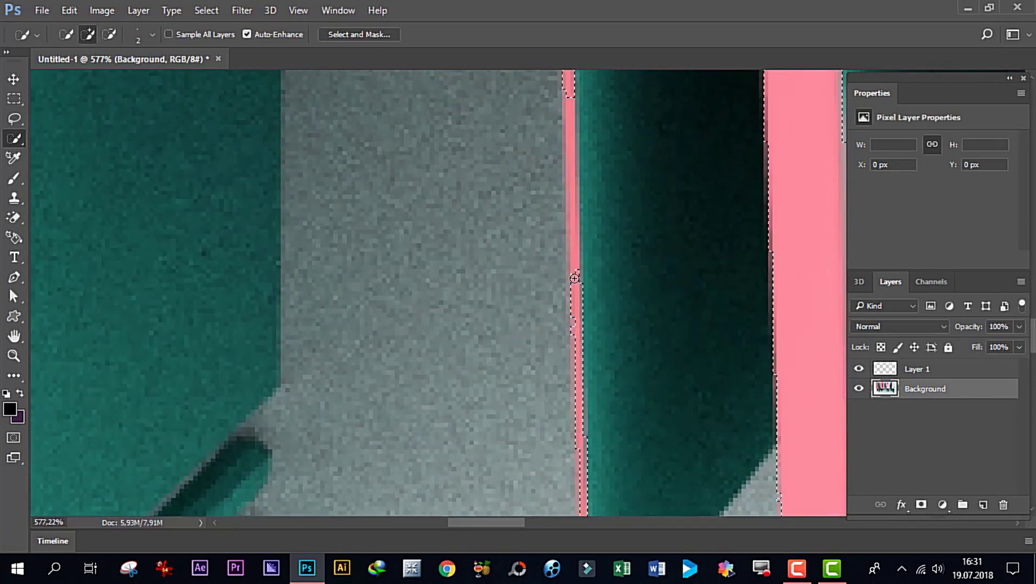
pyautogui.moveTo(571, 180); pyautogui.dragTo(572, 94)
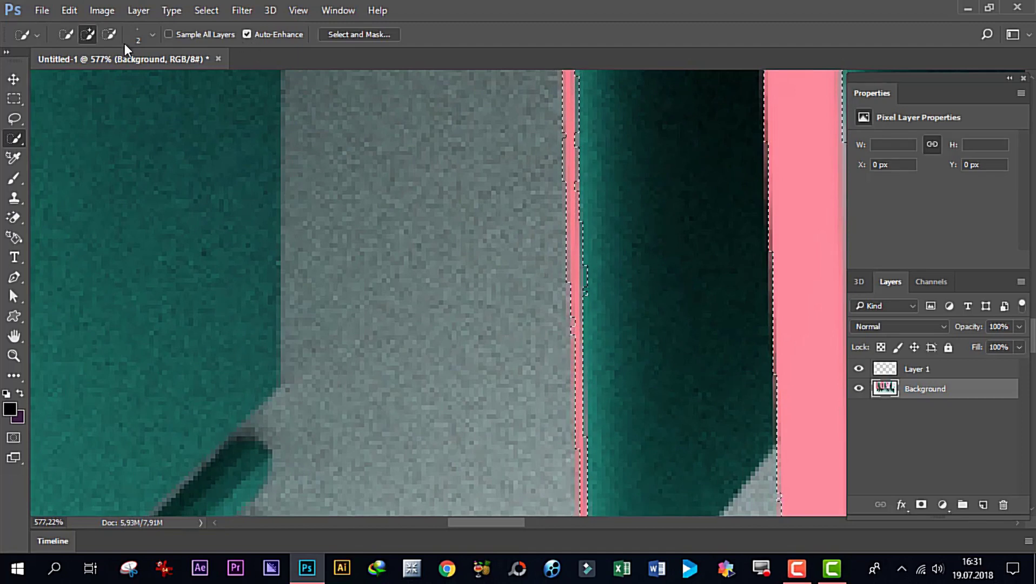
pyautogui.moveTo(596, 243); pyautogui.dragTo(592, 273)
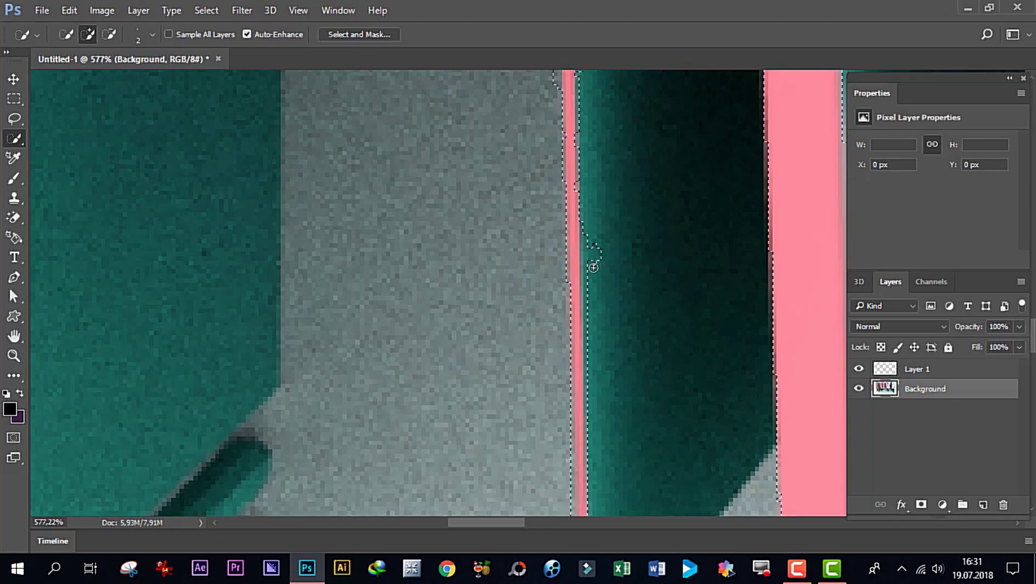
pyautogui.moveTo(612, 202); pyautogui.dragTo(600, 232)
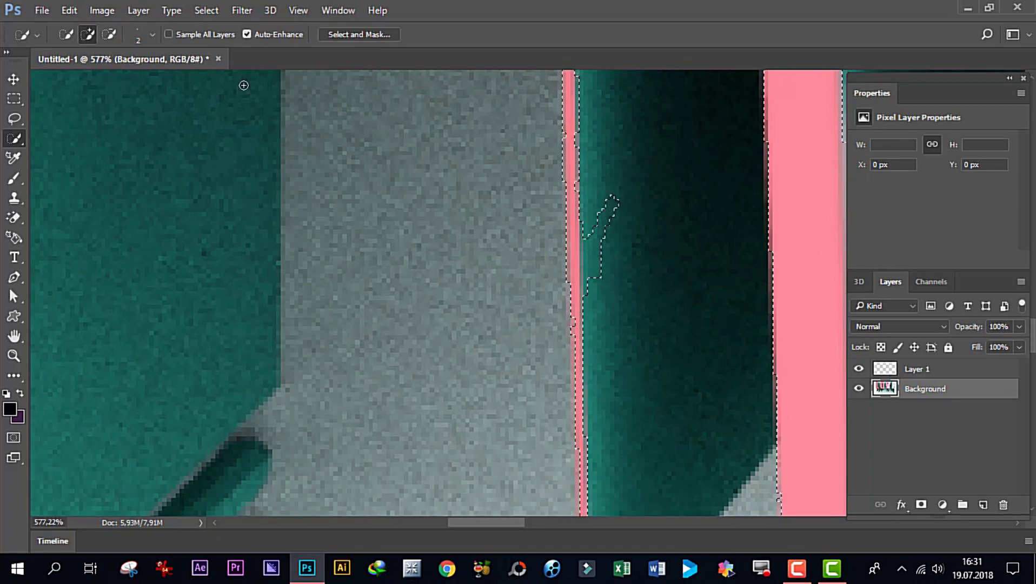
# Subtract the teal overflow, then add the whole pink strip back into the selection
pyautogui.click(110, 34)
pyautogui.moveTo(608, 208)
pyautogui.mouseDown()
pyautogui.moveTo(592, 254)
pyautogui.moveTo(589, 221)
pyautogui.mouseUp()
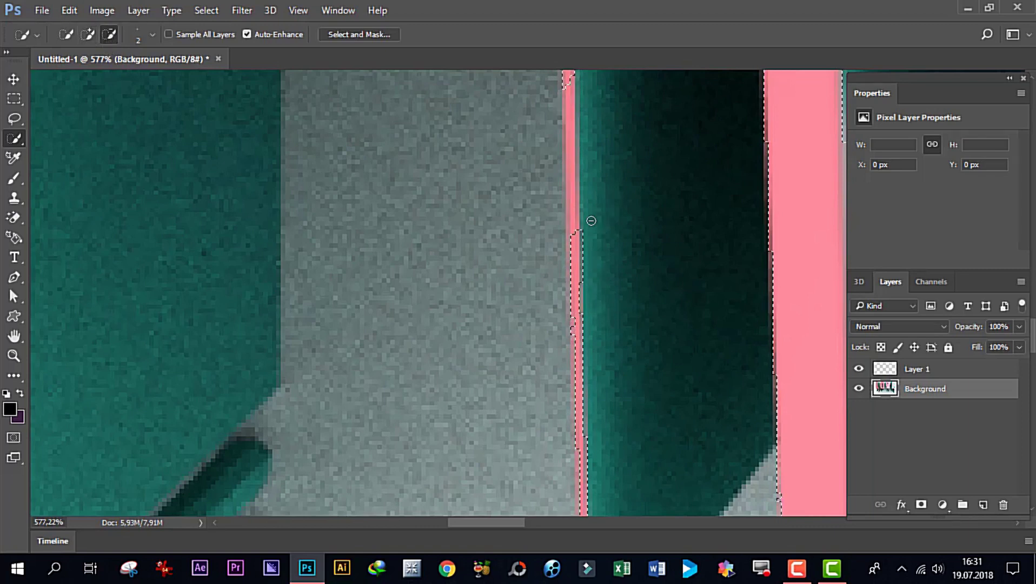
pyautogui.click(87, 34)
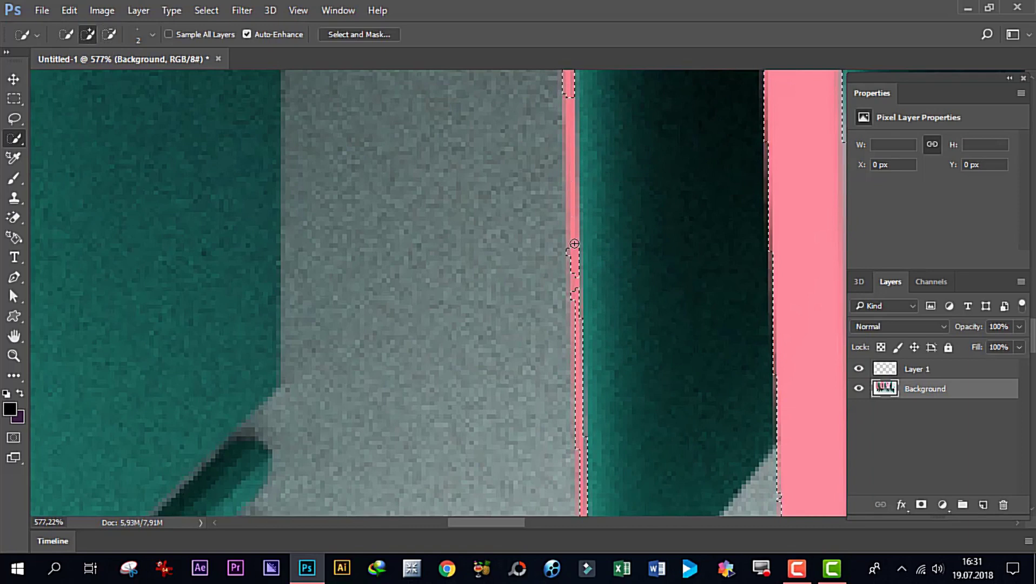
pyautogui.moveTo(575, 244); pyautogui.dragTo(572, 135)
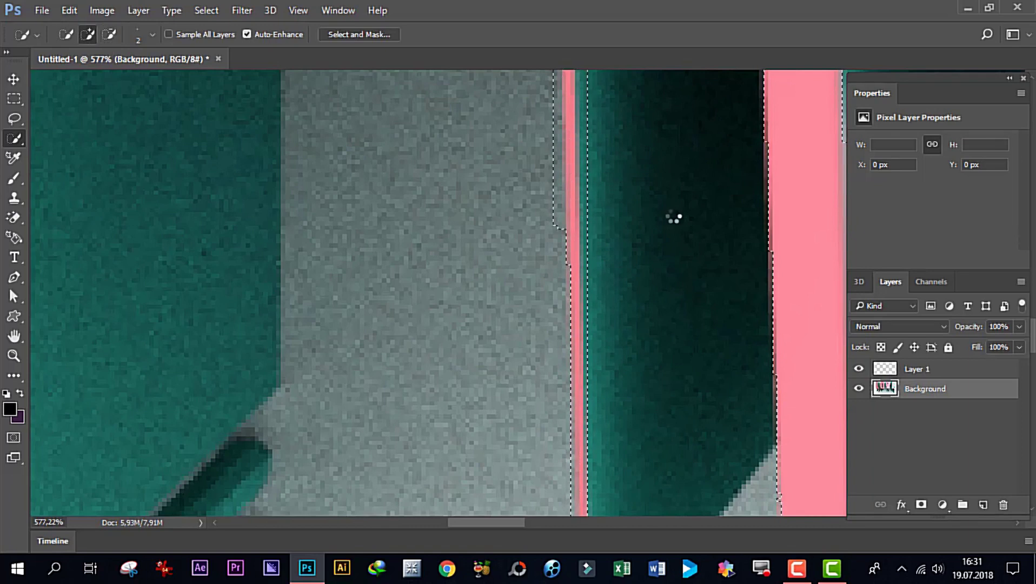
# Zoom in on the drips and brush the lower drips into the Quick Selection
pyautogui.scroll(-5, 715, 270)
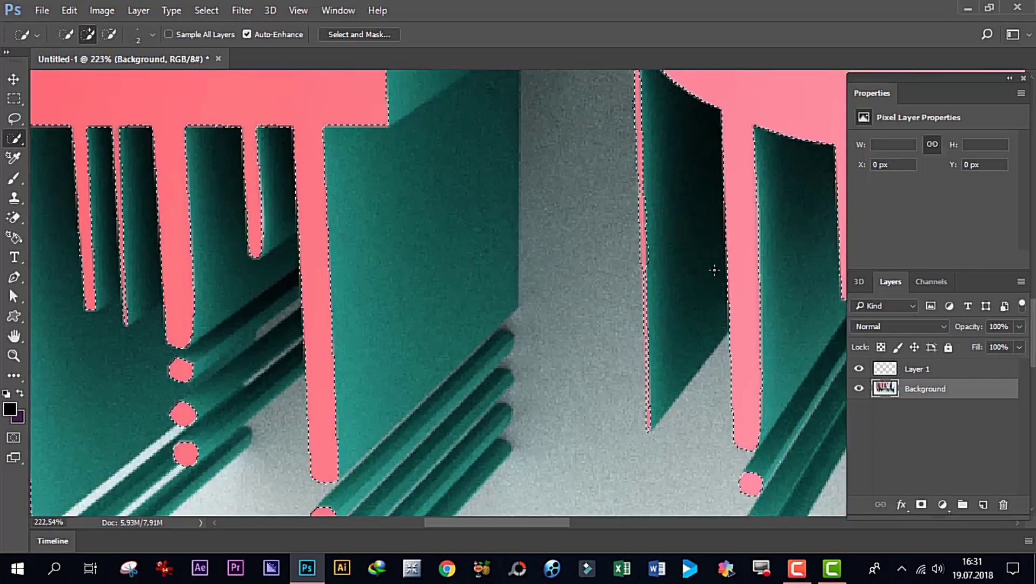
pyautogui.scroll(-2, 714, 270)
pyautogui.scroll(-2, 714, 270)
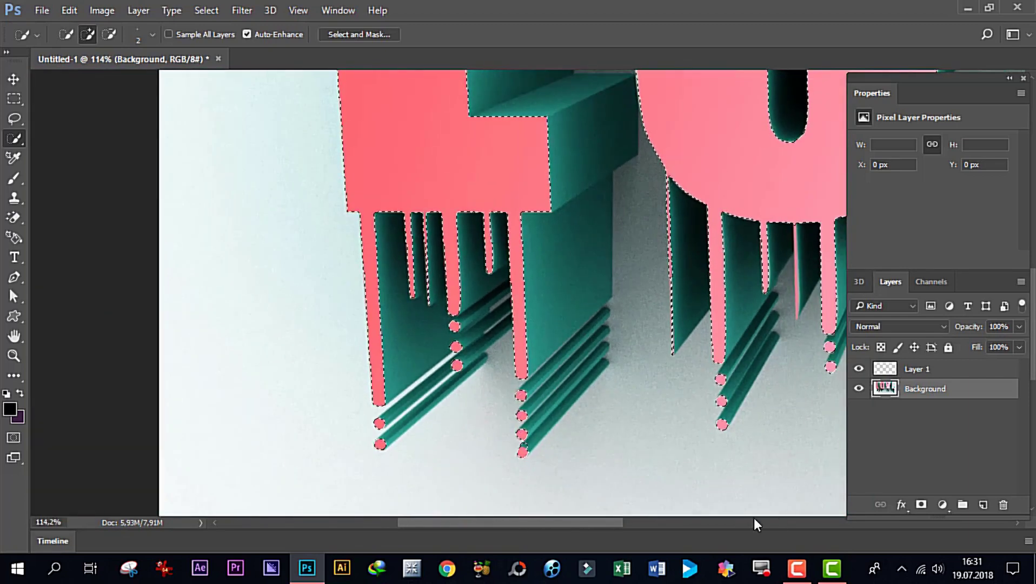
pyautogui.moveTo(612, 522); pyautogui.dragTo(670, 524)
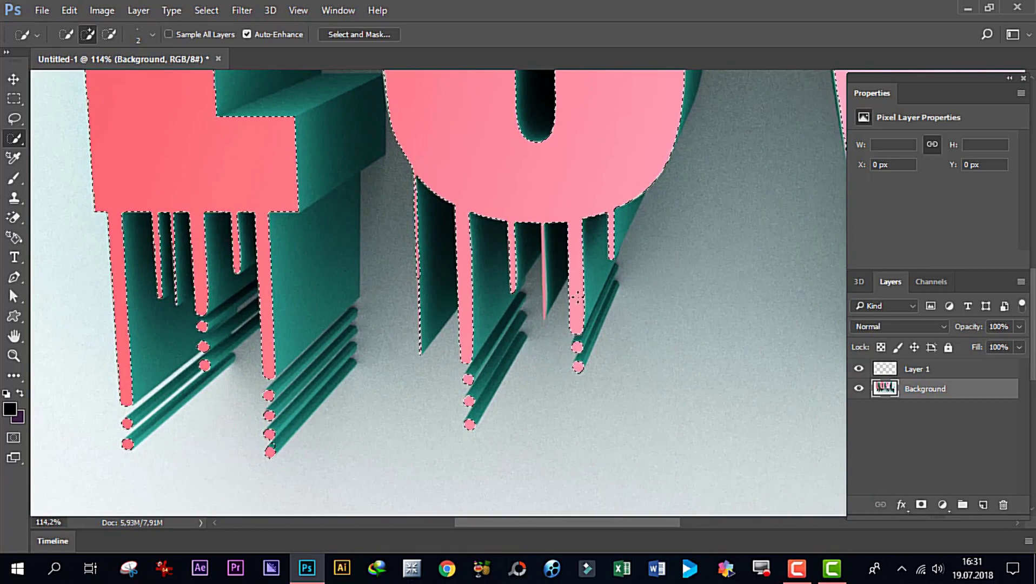
pyautogui.scroll(2, 577, 296)
pyautogui.scroll(2, 557, 270)
pyautogui.scroll(2, 535, 241)
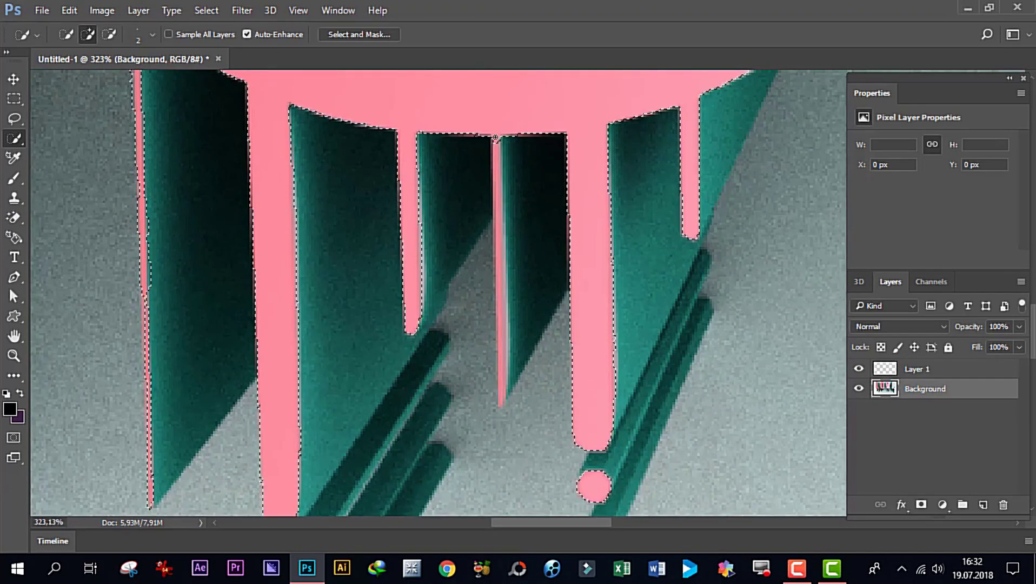
# Add the thin pink strip and thin drip edges to the Quick Selection
pyautogui.moveTo(495, 138); pyautogui.dragTo(500, 271)
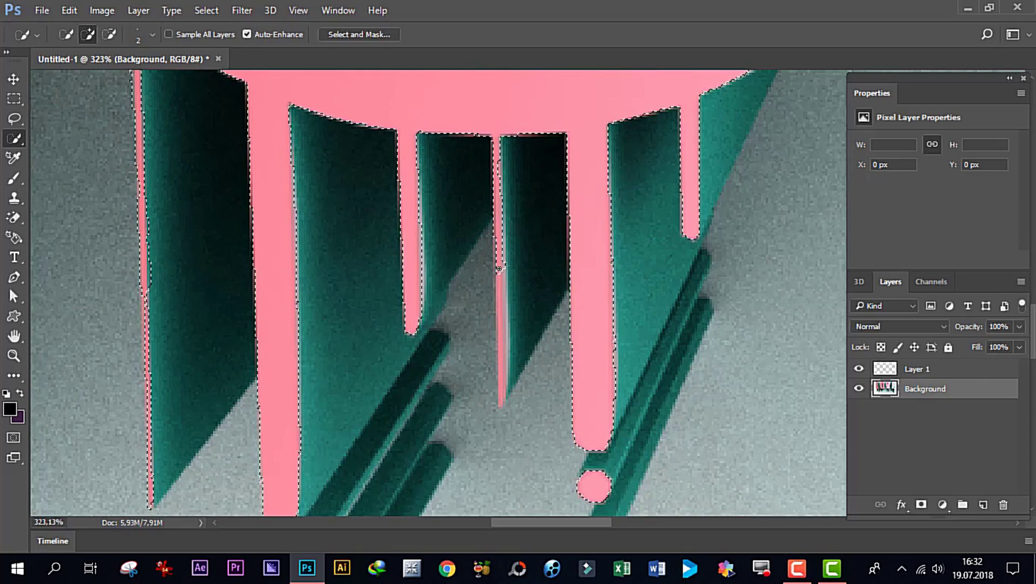
pyautogui.moveTo(500, 278); pyautogui.dragTo(497, 294)
pyautogui.click(498, 294)
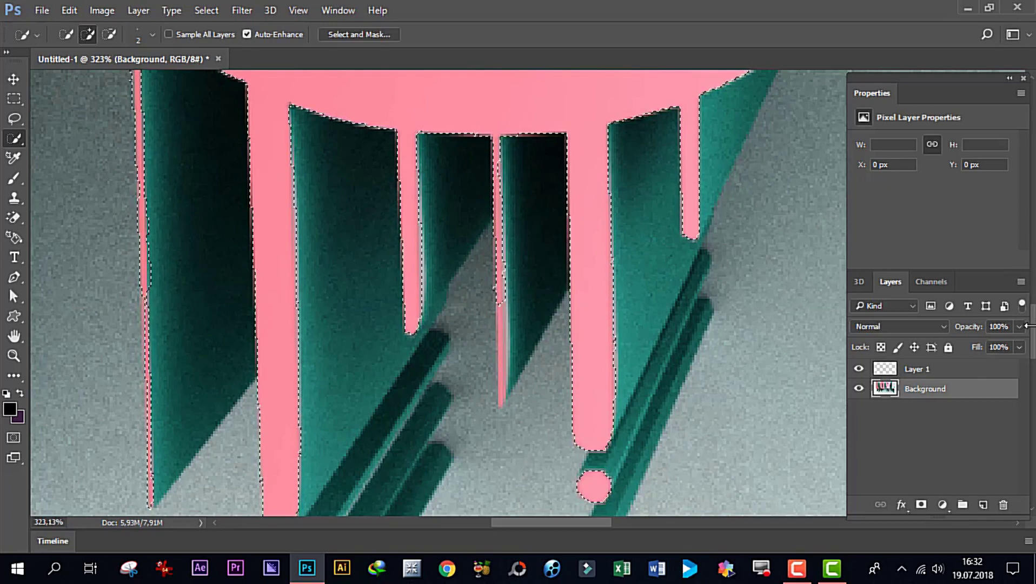
pyautogui.scroll(4, 524, 265)
pyautogui.scroll(5, 524, 265)
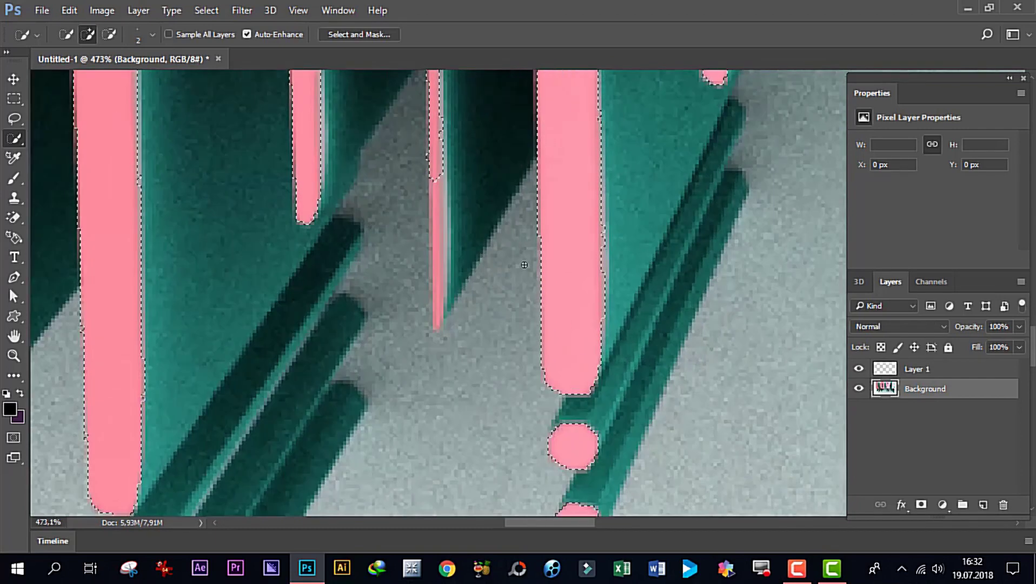
pyautogui.scroll(2, 524, 265)
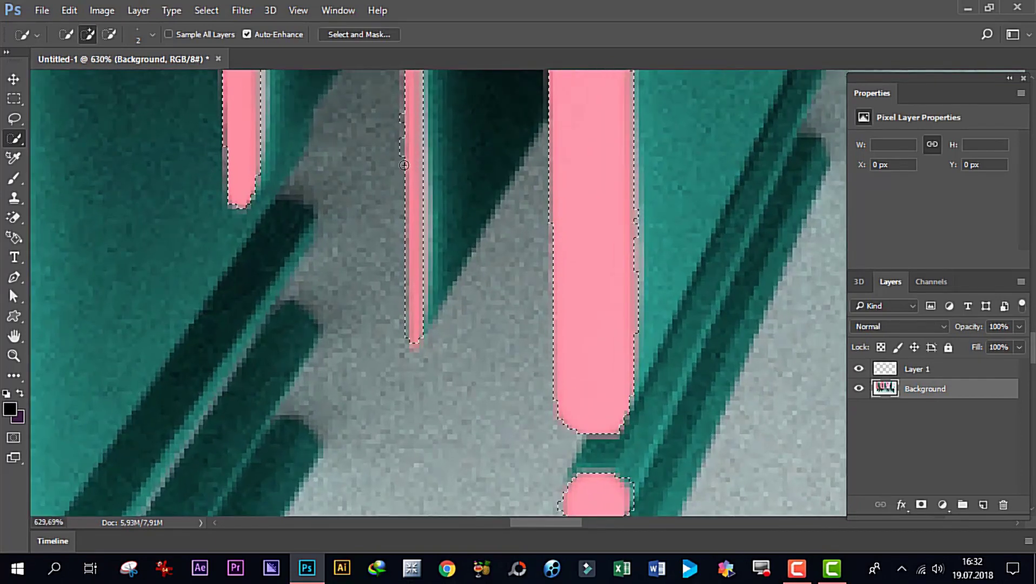
pyautogui.moveTo(404, 165); pyautogui.dragTo(413, 268)
# Switch Quick Selection to Subtract mode and zoom out to the whole LOVE image
pyautogui.click(109, 34)
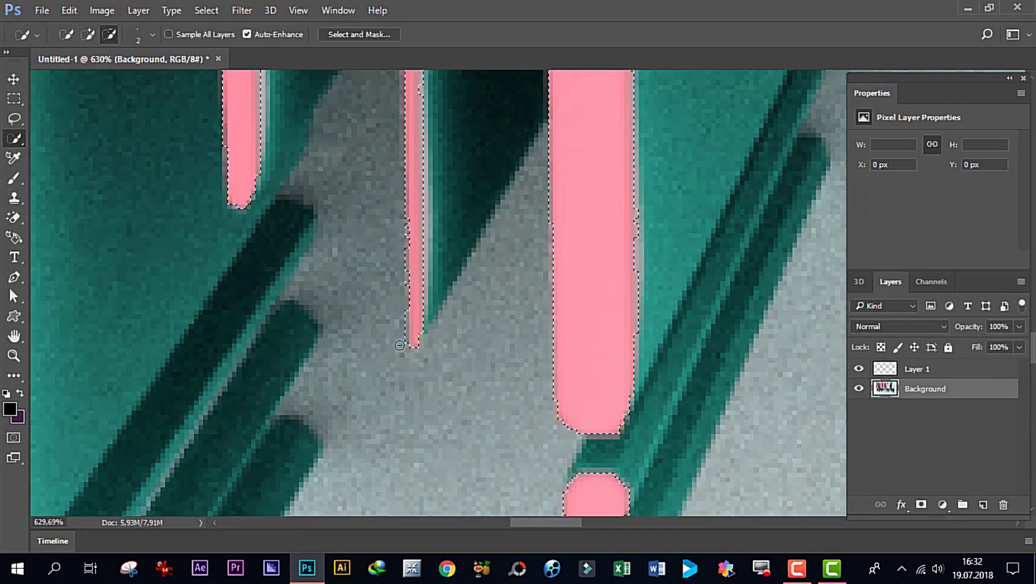
pyautogui.scroll(-2, 524, 270)
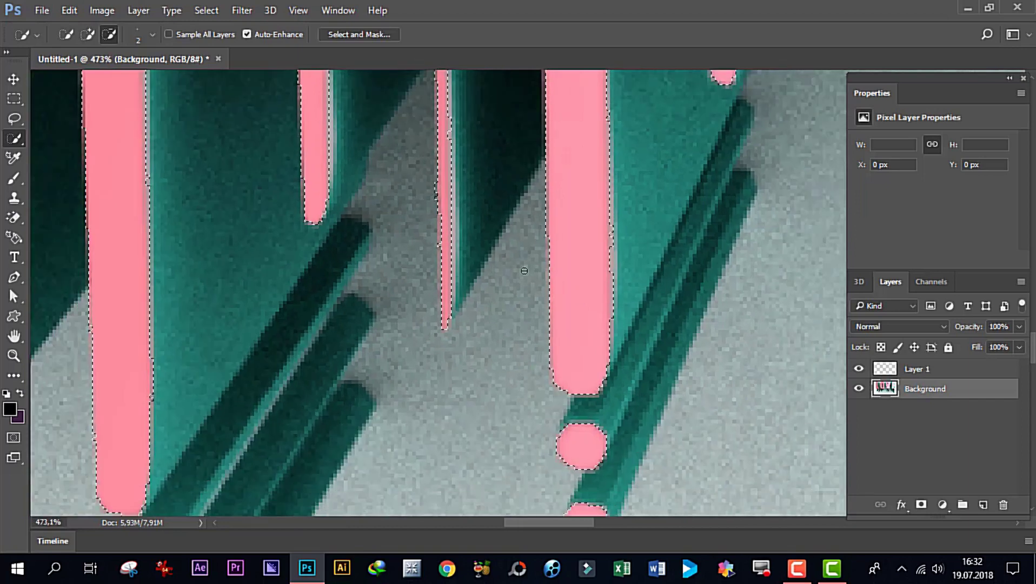
pyautogui.scroll(-2, 524, 270)
pyautogui.scroll(-2, 492, 238)
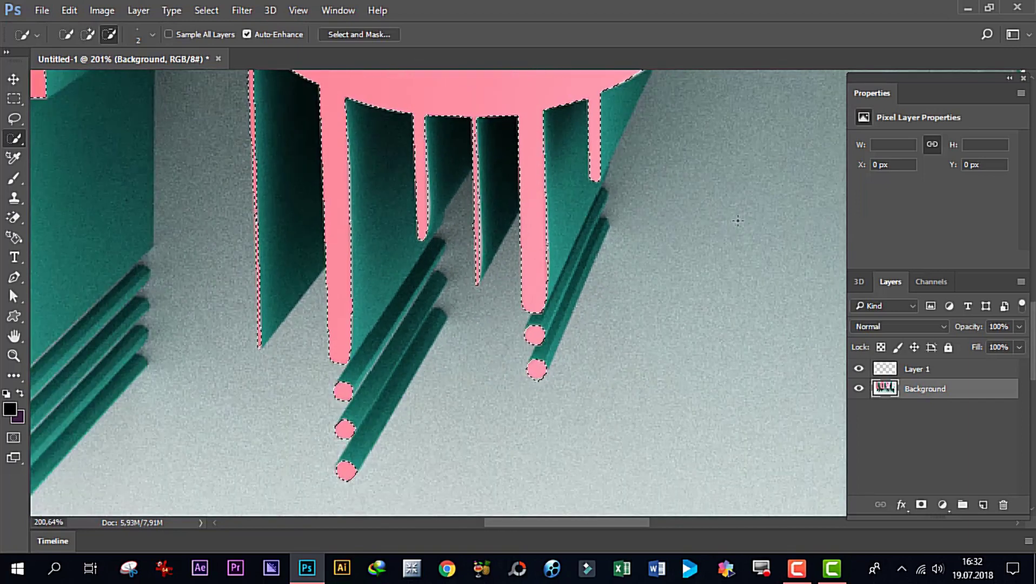
pyautogui.scroll(-2, 737, 220)
pyautogui.scroll(-2, 671, 212)
pyautogui.scroll(-2, 663, 203)
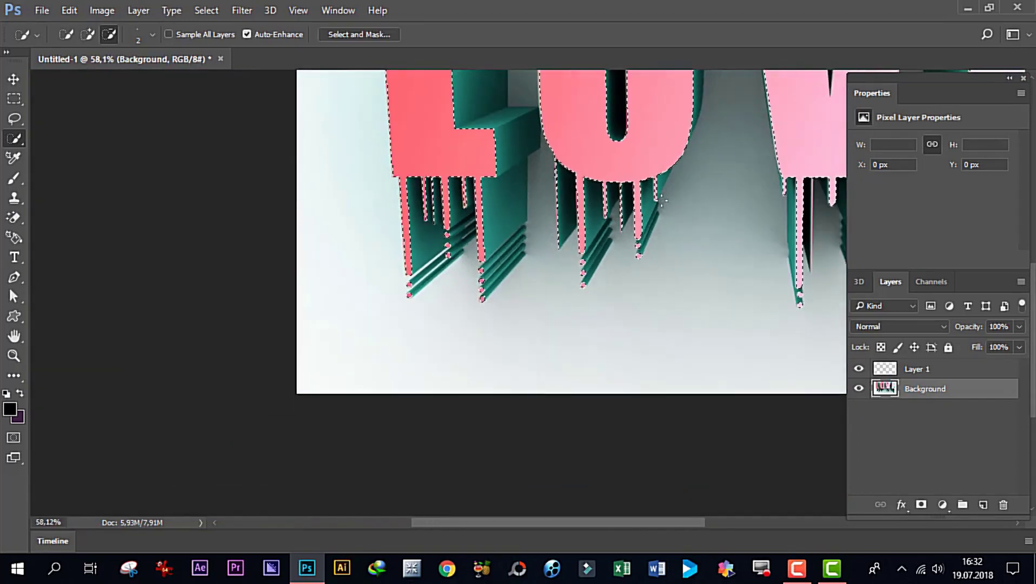
pyautogui.scroll(-2, 662, 202)
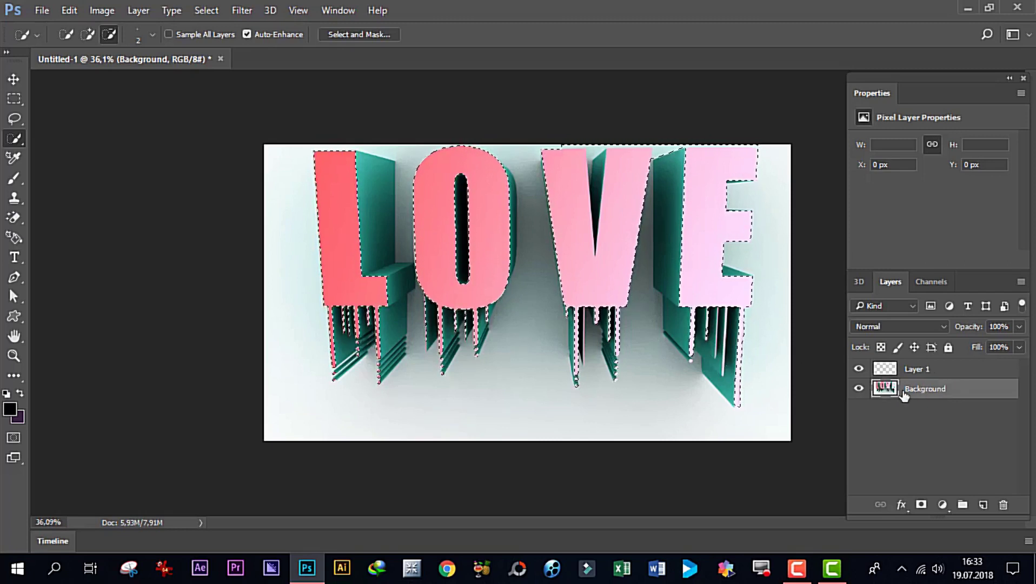
# Paste the selected pink letter faces into Layer 1, then reselect the Background layer
pyautogui.click(964, 370)
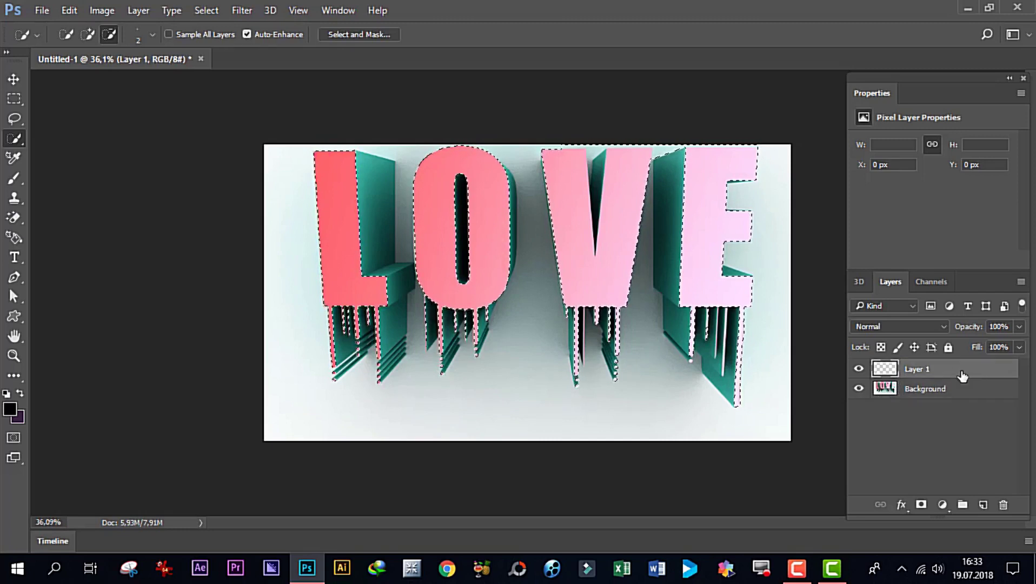
pyautogui.hotkey('ctrl', 'v')
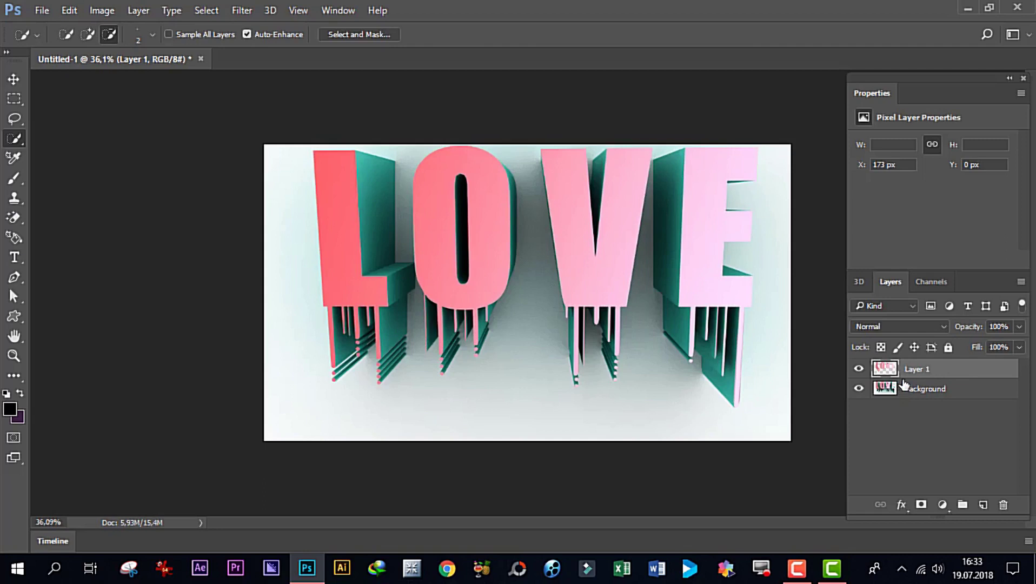
pyautogui.click(931, 393)
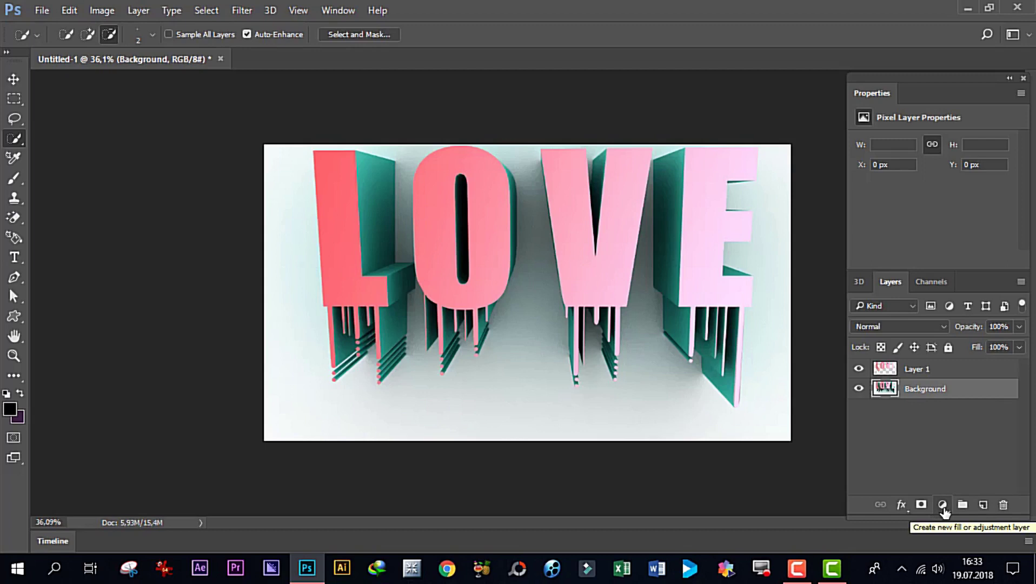
# Add a Hue/Saturation adjustment layer with Hue near -5, keeping the sides teal
pyautogui.click(943, 506)
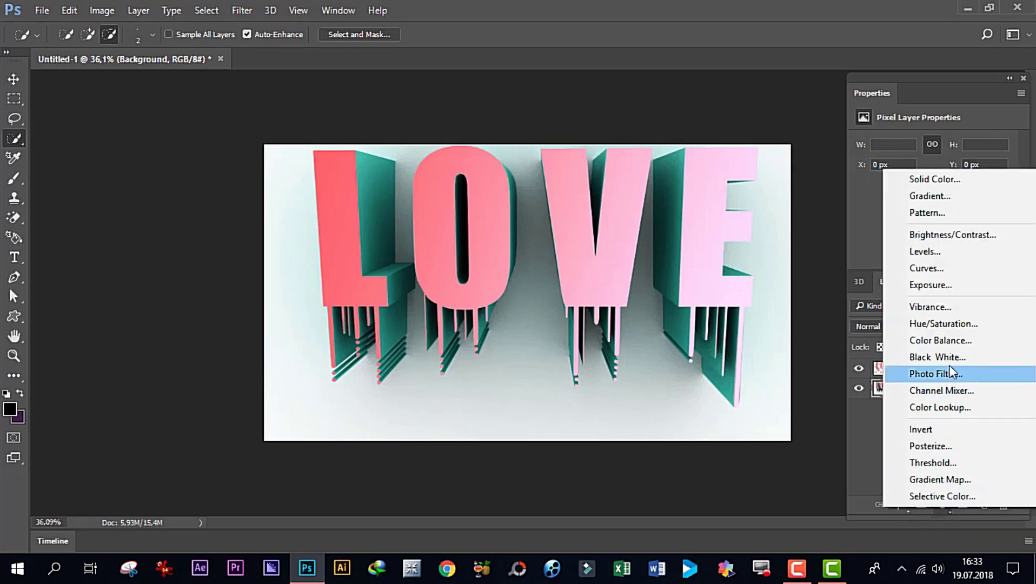
pyautogui.click(978, 325)
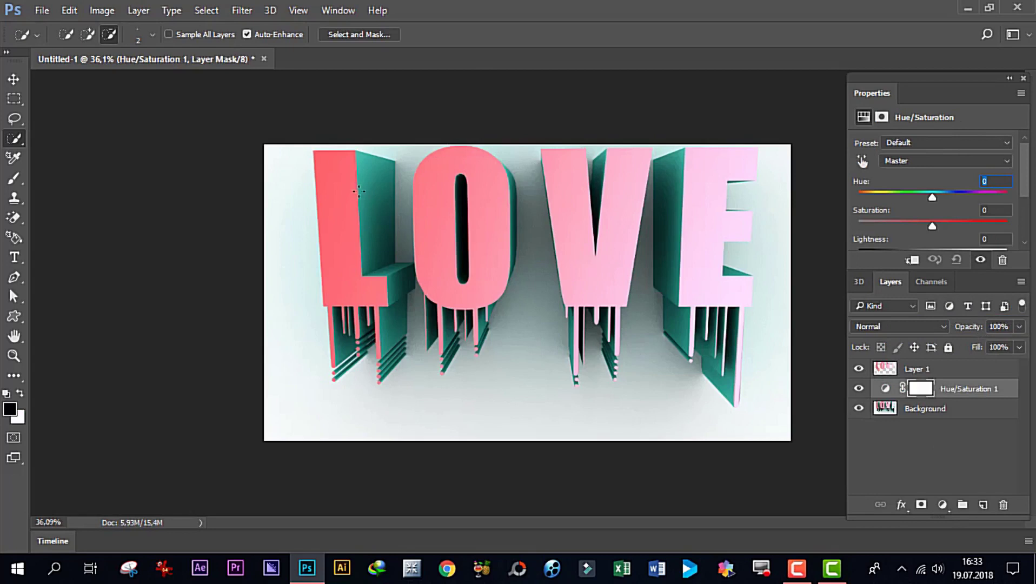
pyautogui.moveTo(931, 199)
pyautogui.mouseDown()
pyautogui.moveTo(874, 195)
pyautogui.moveTo(996, 197)
pyautogui.moveTo(931, 206)
pyautogui.moveTo(982, 213)
pyautogui.moveTo(929, 207)
pyautogui.mouseUp()
# Open Fotolia_76078433_Subscription_Monthly_XXL, the red heart-bokeh photo, from the Valentine hearts folder
pyautogui.click(14, 79)
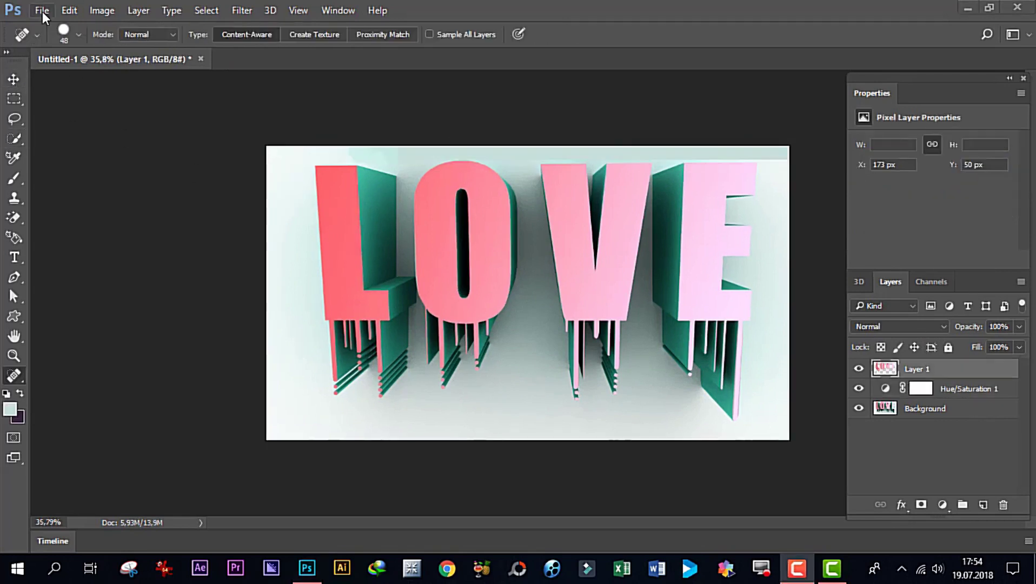
pyautogui.click(42, 10)
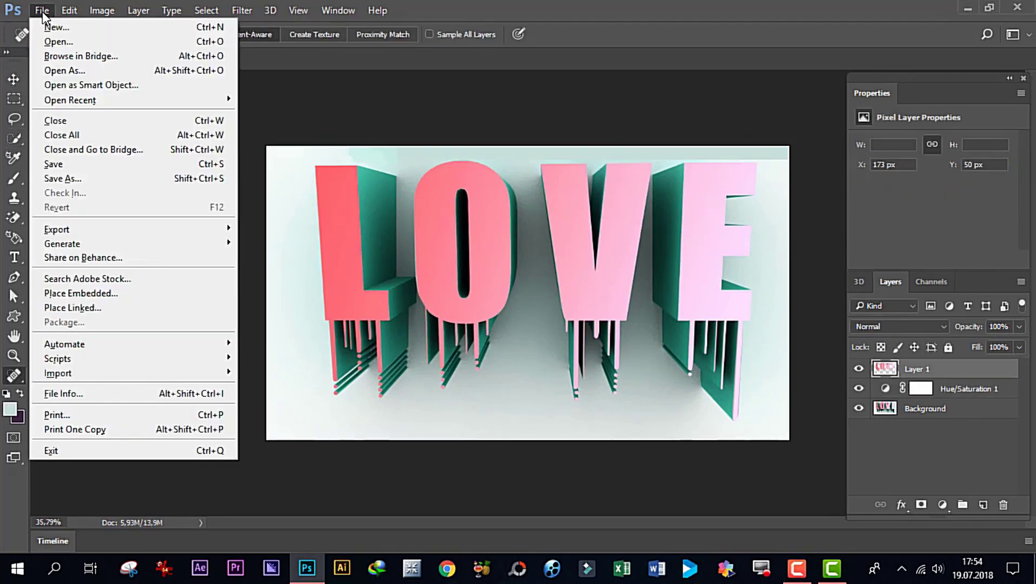
pyautogui.click(54, 45)
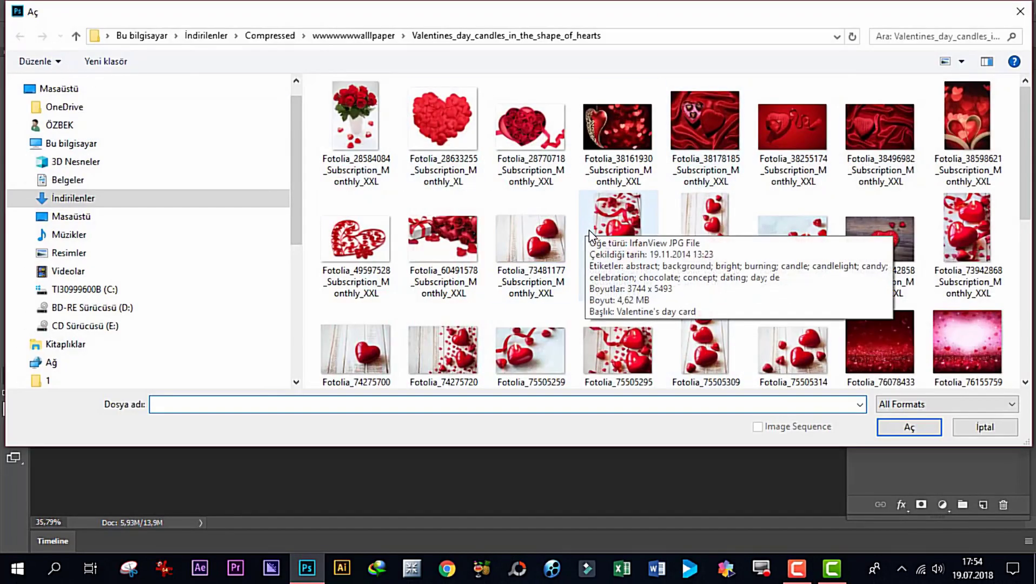
pyautogui.scroll(-3, 595, 216)
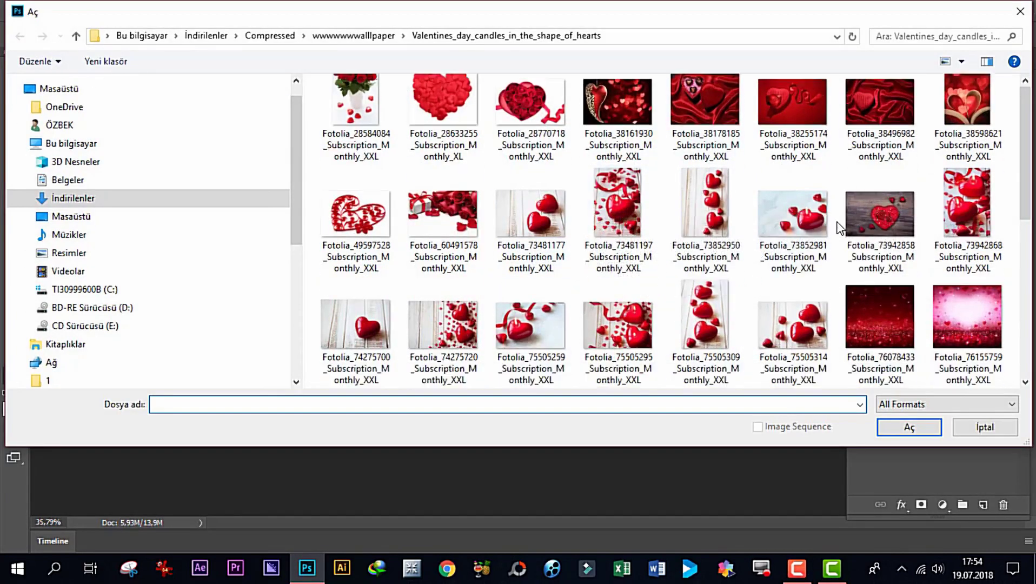
pyautogui.scroll(3, 382, 224)
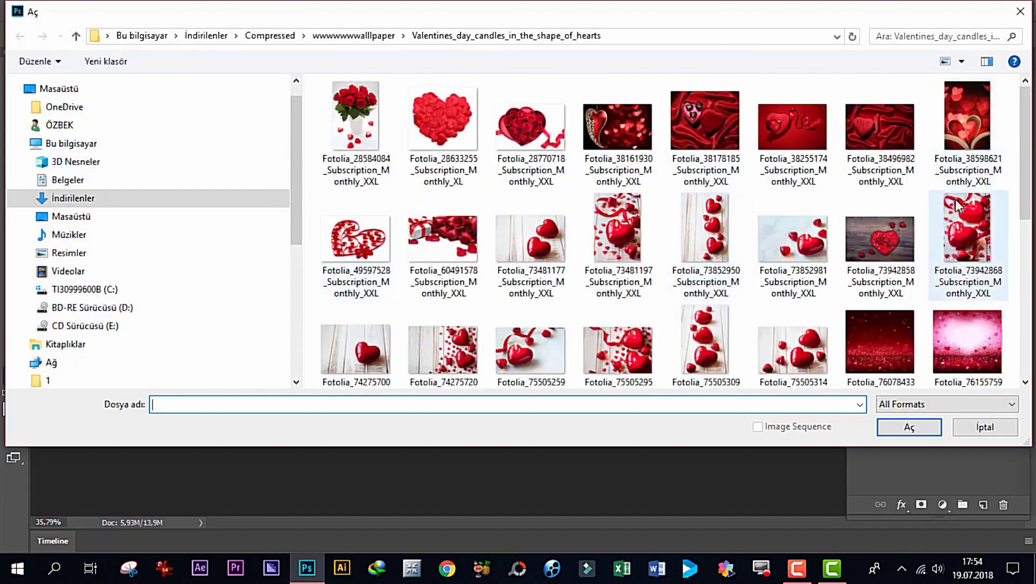
pyautogui.scroll(-3, 920, 238)
pyautogui.scroll(-2, 895, 255)
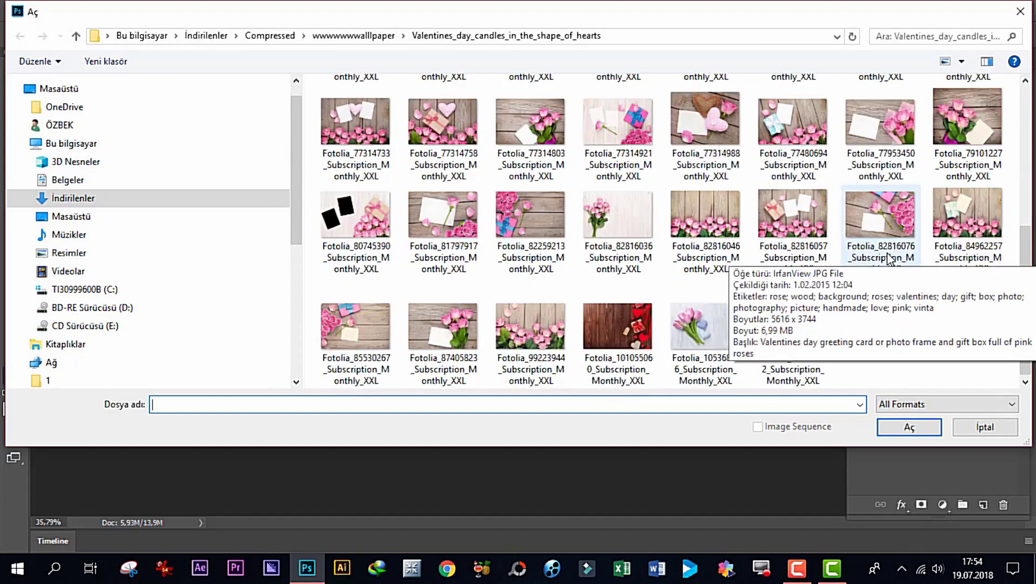
pyautogui.scroll(3, 919, 273)
pyautogui.click(881, 231)
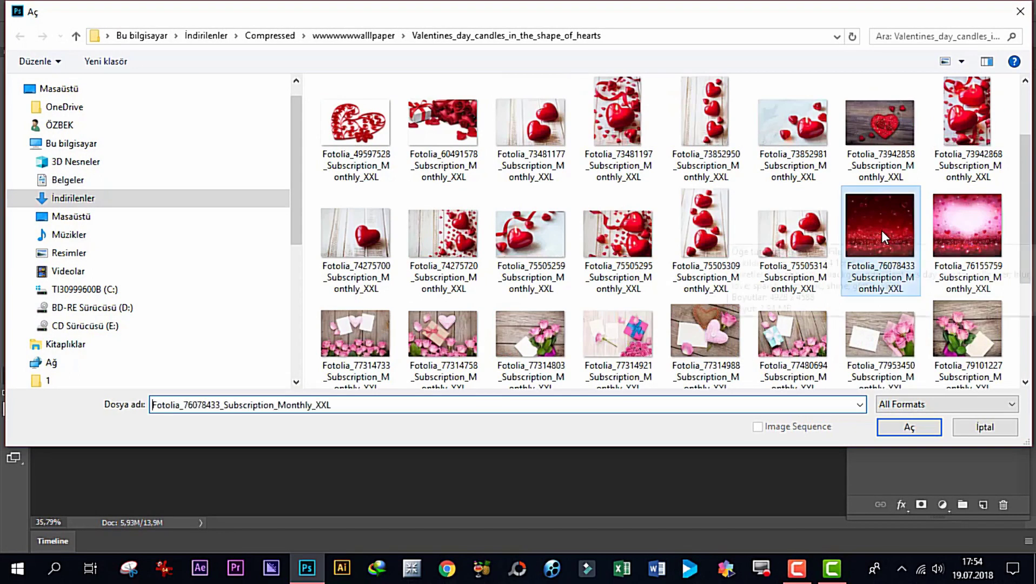
pyautogui.click(896, 431)
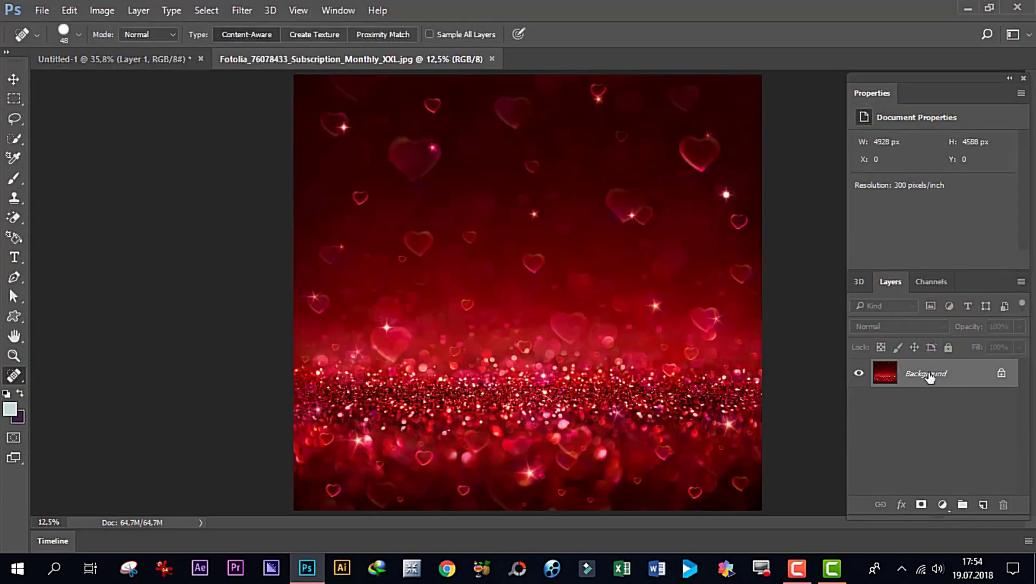
# Drag the heart-bokeh Background layer into the Untitled-1 LOVE document as a new layer
pyautogui.moveTo(945, 380); pyautogui.dragTo(134, 59)
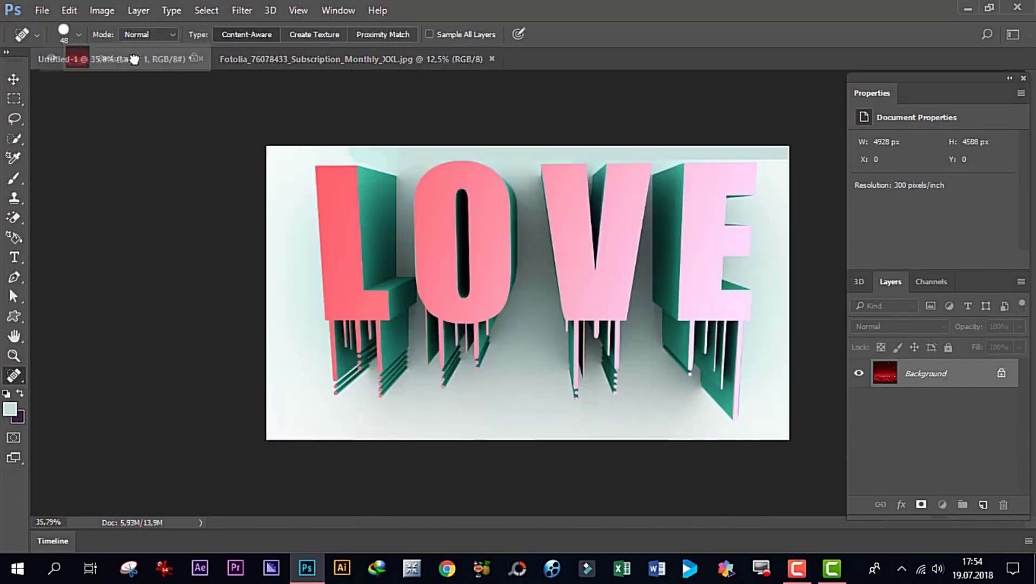
pyautogui.moveTo(134, 60)
pyautogui.mouseDown()
pyautogui.moveTo(567, 260)
pyautogui.moveTo(573, 251)
pyautogui.mouseUp()
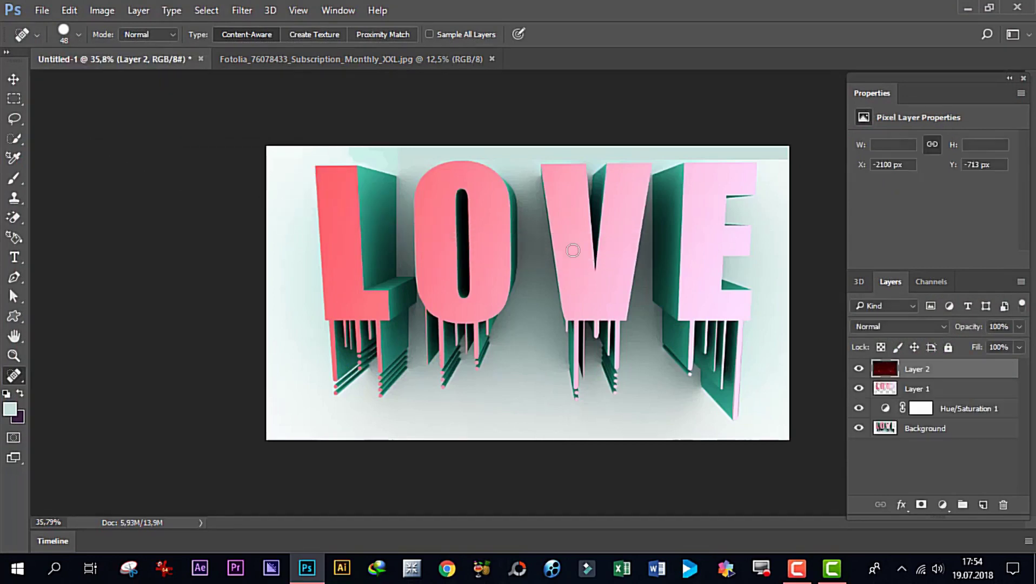
pyautogui.scroll(-2, 677, 291)
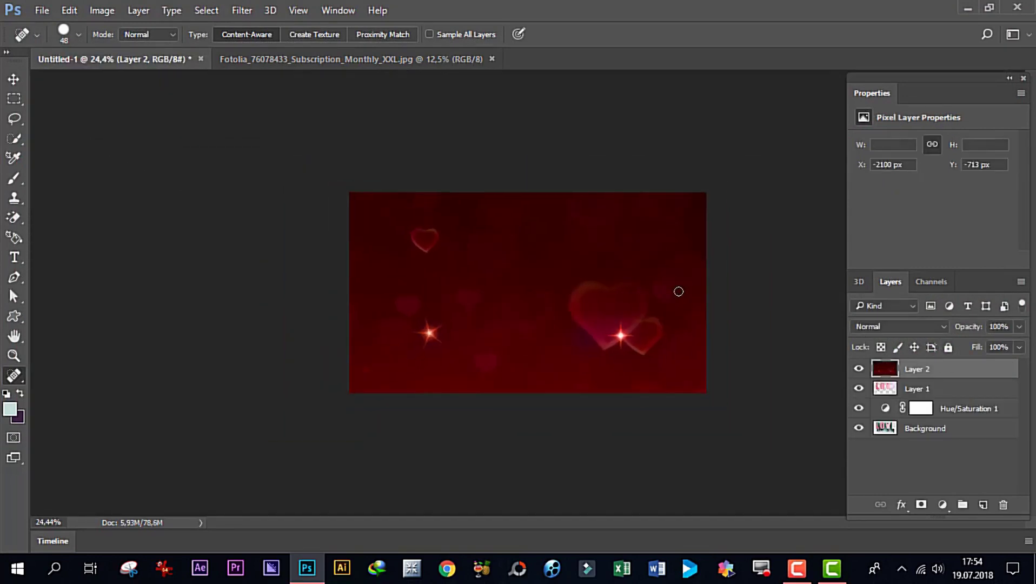
pyautogui.scroll(-2, 677, 291)
pyautogui.scroll(-2, 807, 370)
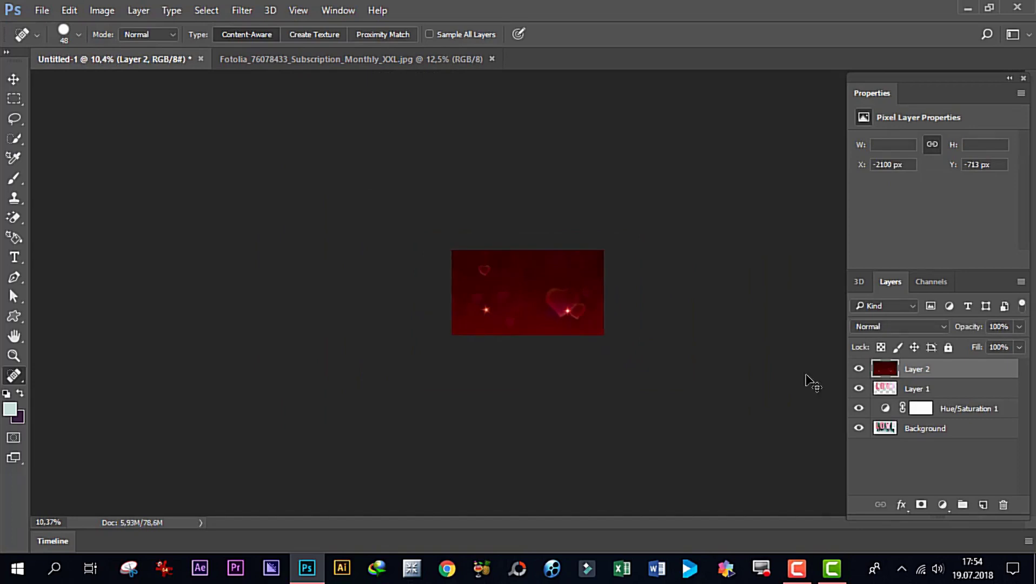
# Free-transform Layer 2, scaling and positioning it to cover the LOVE canvas
pyautogui.hotkey('ctrl', 't')
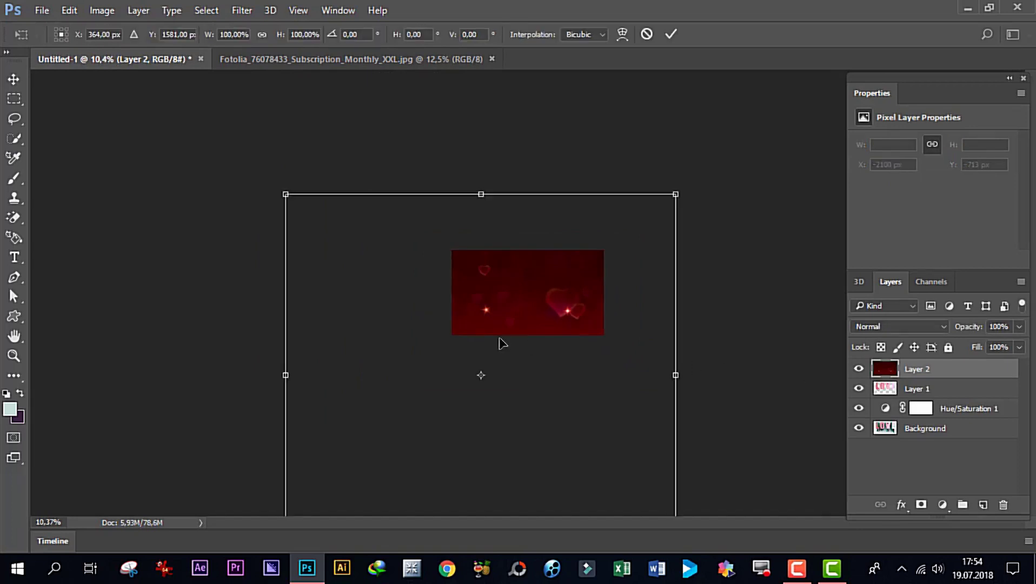
pyautogui.moveTo(280, 187); pyautogui.dragTo(400, 405)
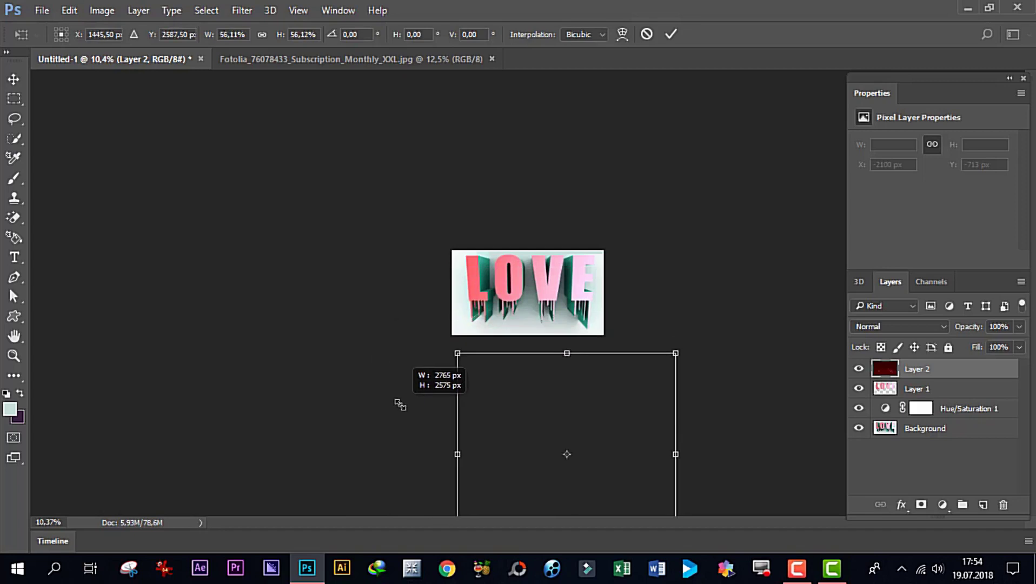
pyautogui.moveTo(528, 439); pyautogui.dragTo(496, 289)
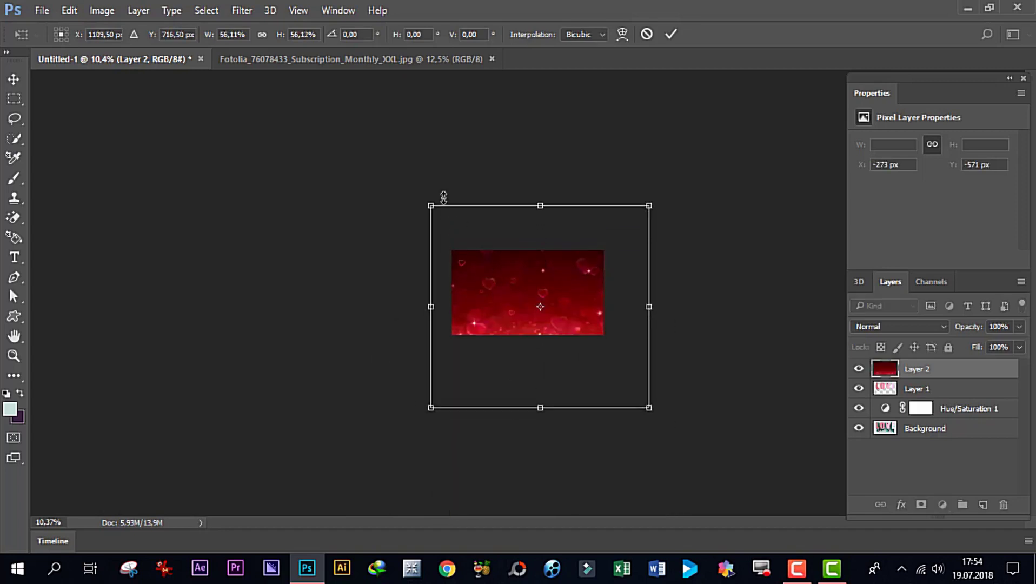
pyautogui.moveTo(427, 199); pyautogui.dragTo(530, 294)
pyautogui.moveTo(572, 347); pyautogui.dragTo(492, 286)
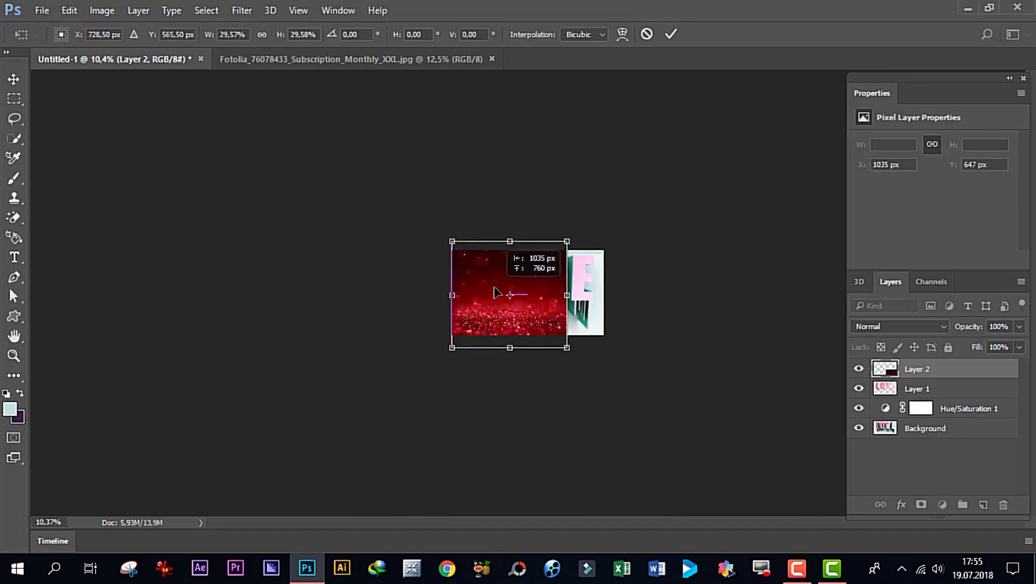
pyautogui.moveTo(568, 347); pyautogui.dragTo(604, 382)
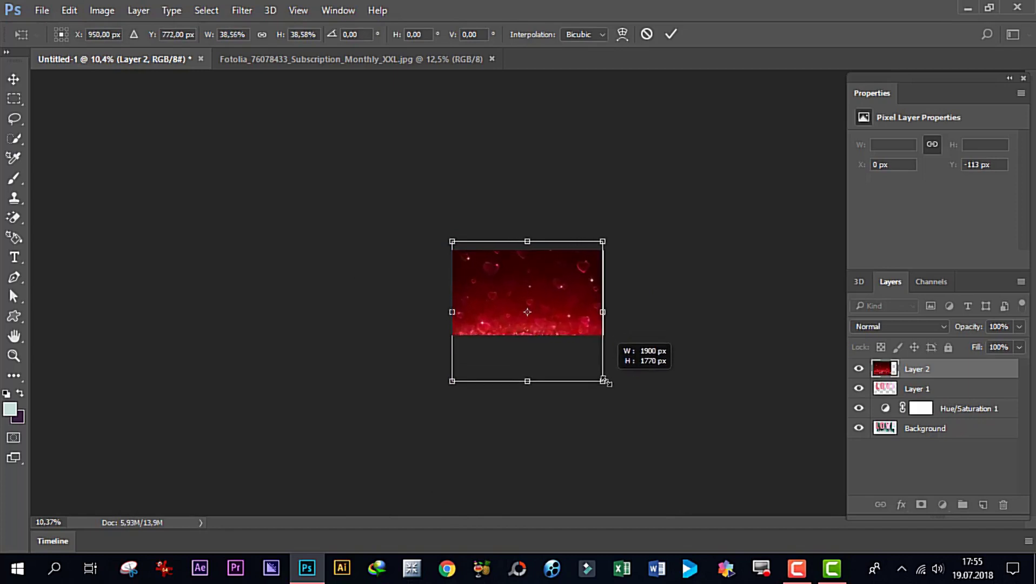
pyautogui.moveTo(528, 312); pyautogui.dragTo(537, 286)
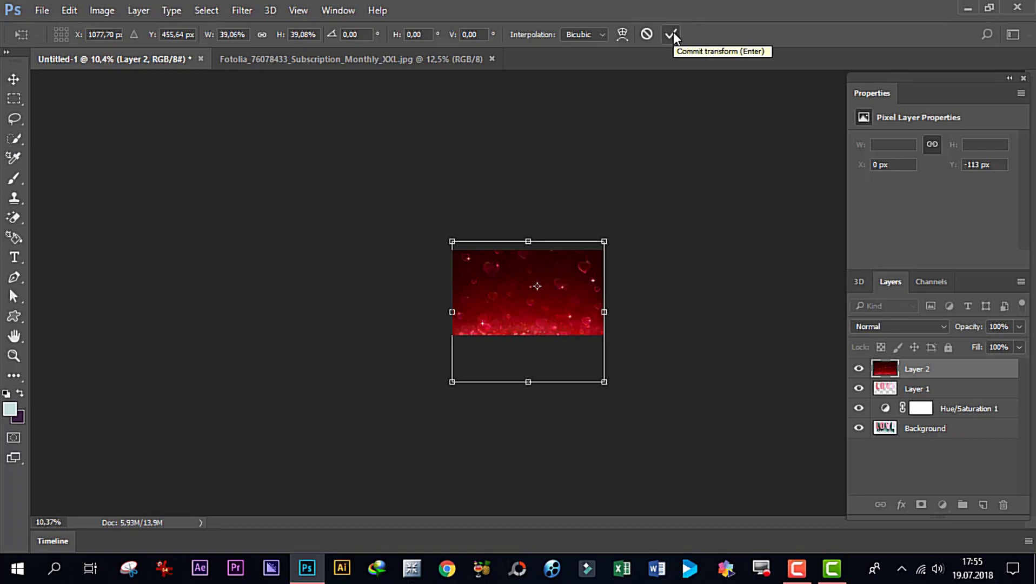
# Commit the resize, zoom in, and clip Layer 2 to Layer 1 as a clipping mask
pyautogui.press('j')
pyautogui.hotkey('ctrl', '+')
pyautogui.hotkey('ctrl', '+')
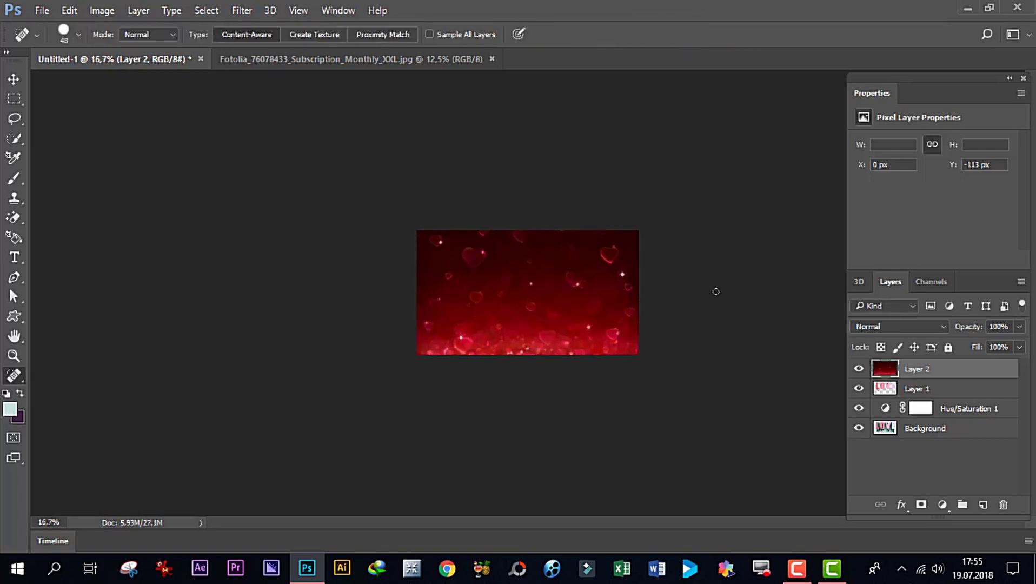
pyautogui.hotkey('ctrl', '+')
pyautogui.hotkey('ctrl', '+')
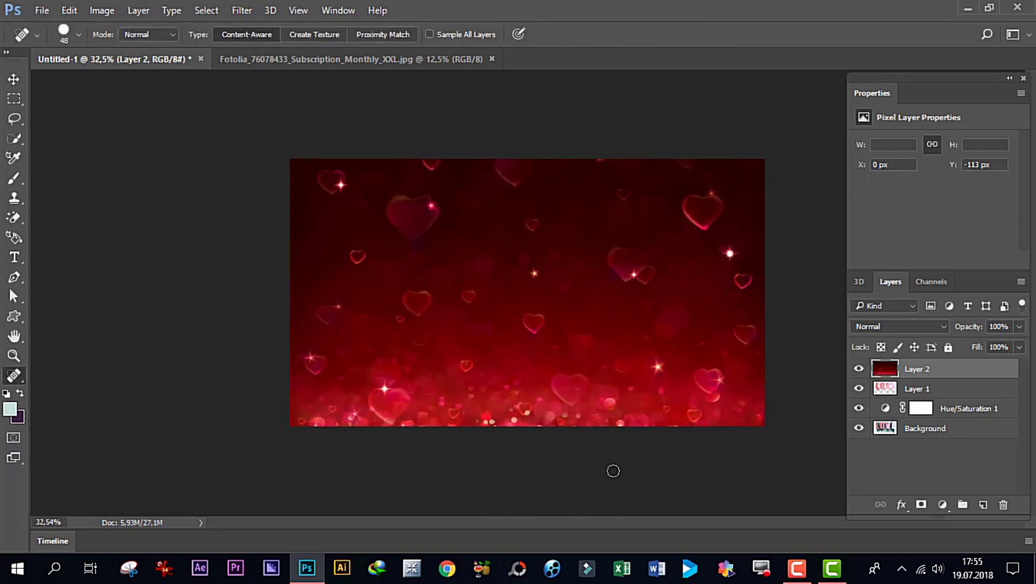
pyautogui.hotkey('ctrl', '+')
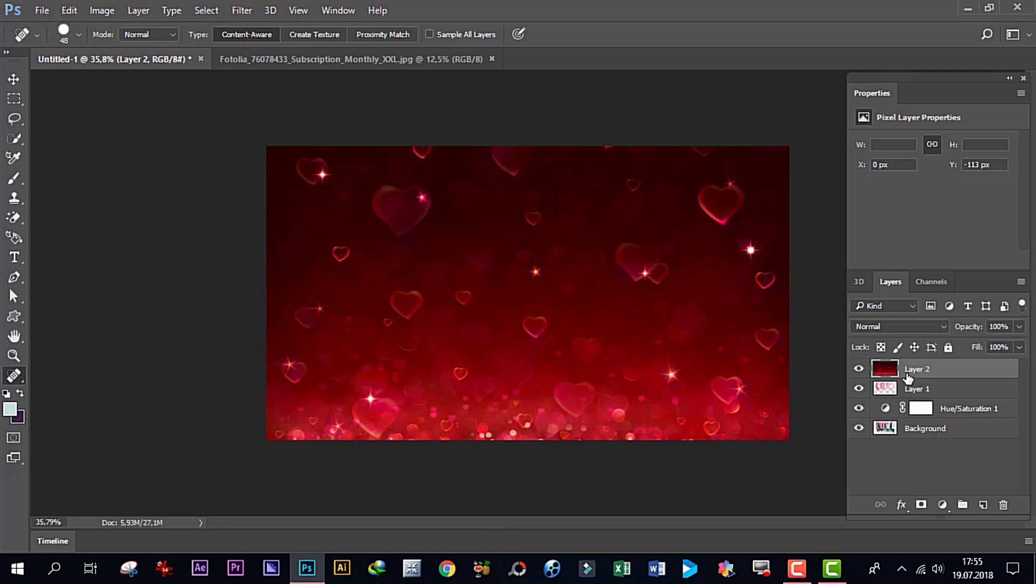
pyautogui.moveTo(908, 378)
pyautogui.mouseDown()
pyautogui.moveTo(917, 389)
pyautogui.moveTo(914, 376)
pyautogui.mouseUp()
pyautogui.keyDown('alt'); pyautogui.click(913, 377); pyautogui.keyUp('alt')
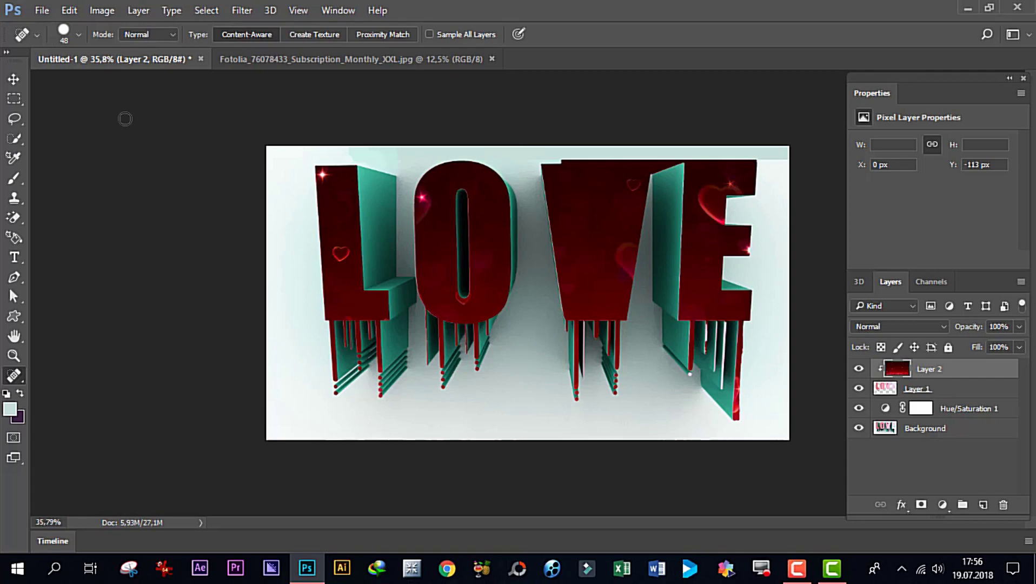
# Begin Save As to the Desktop with the file name 'love'
pyautogui.click(42, 10)
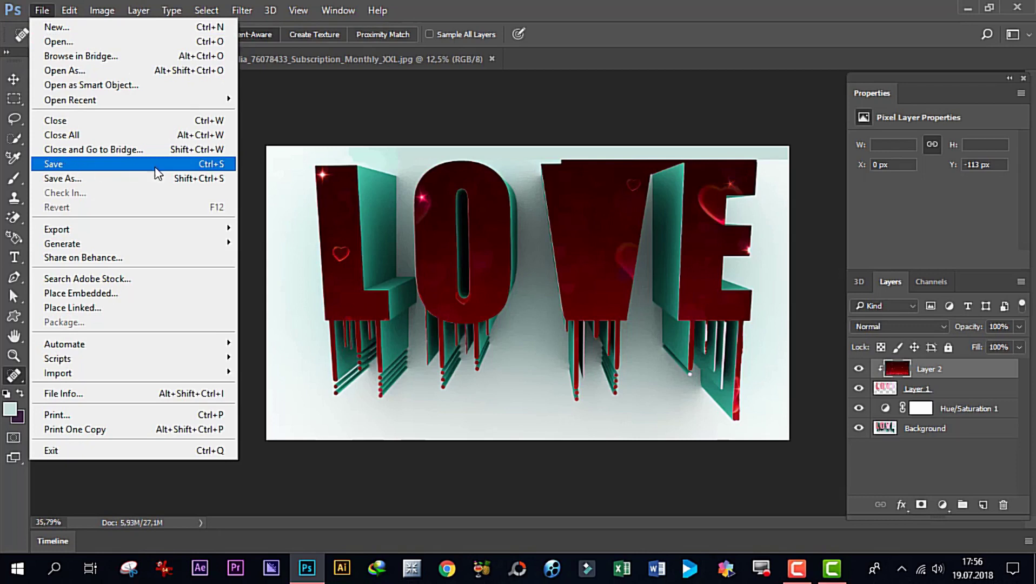
pyautogui.click(199, 164)
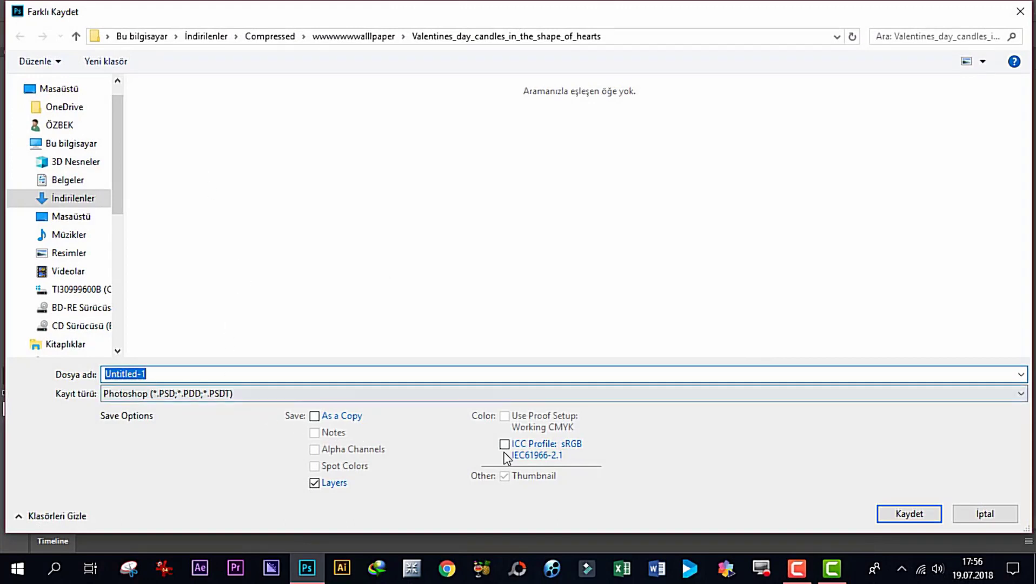
pyautogui.click(70, 217)
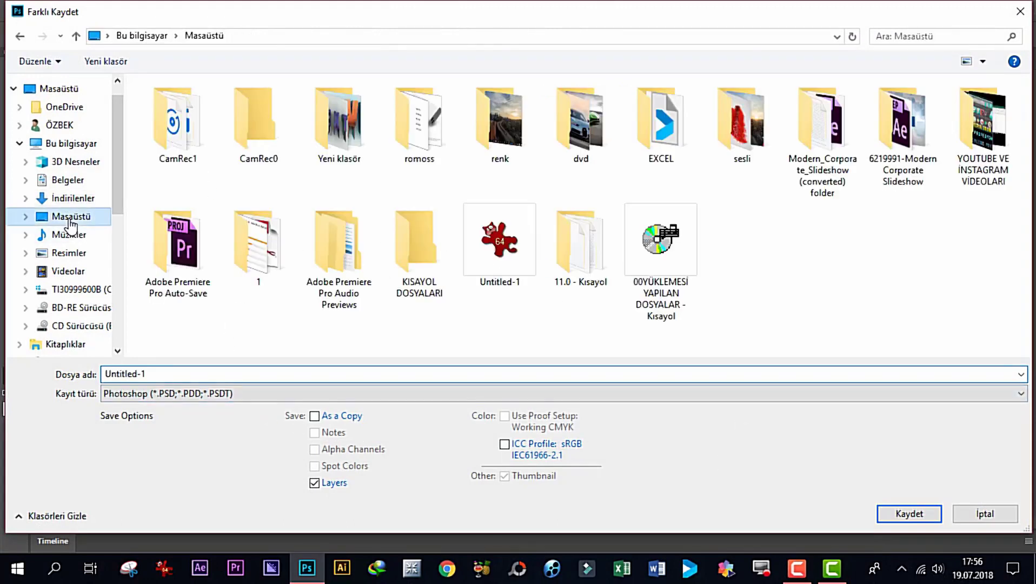
pyautogui.doubleClick(173, 368)
pyautogui.write('love')
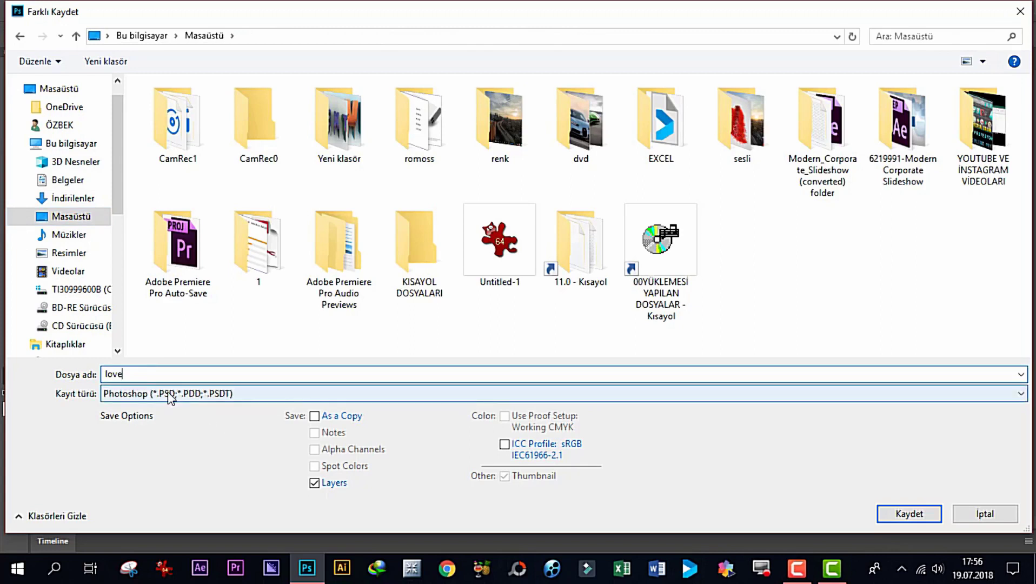
# Save as JPEG format, setting the JPEG Options quality and confirming
pyautogui.click(170, 393)
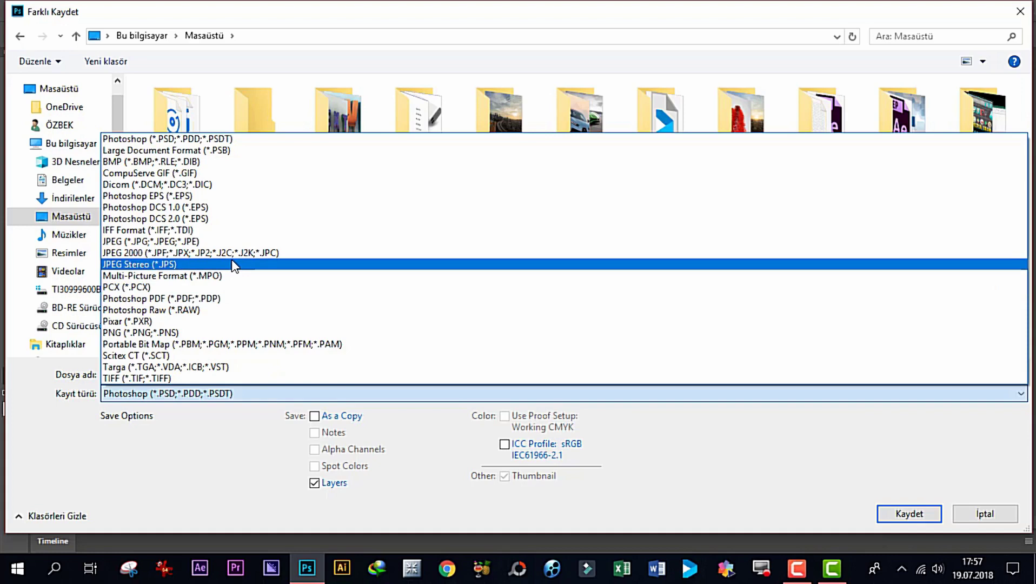
pyautogui.click(139, 242)
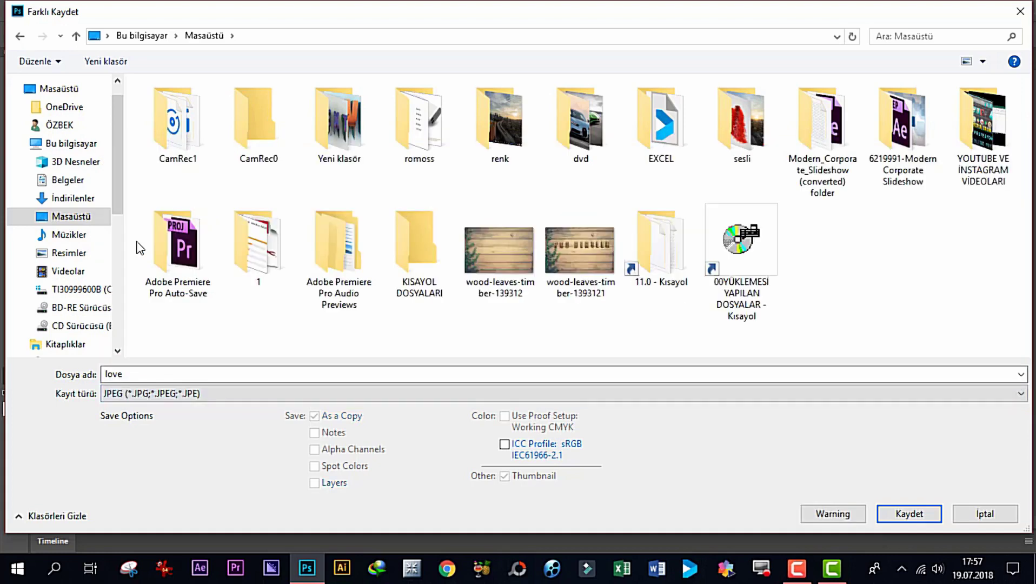
pyautogui.click(911, 514)
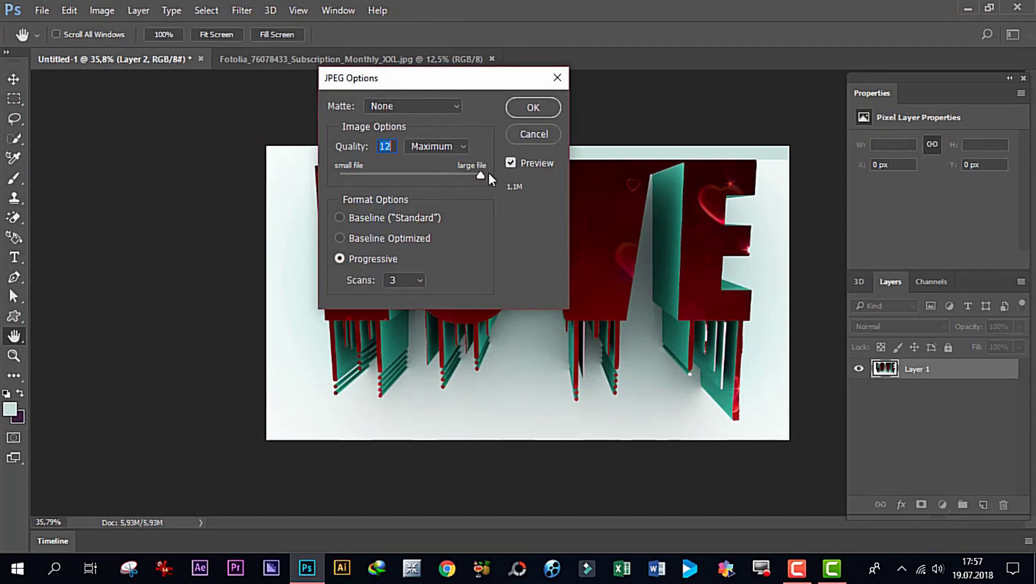
pyautogui.moveTo(480, 174)
pyautogui.mouseDown()
pyautogui.moveTo(397, 181)
pyautogui.moveTo(480, 176)
pyautogui.mouseUp()
pyautogui.click(538, 108)
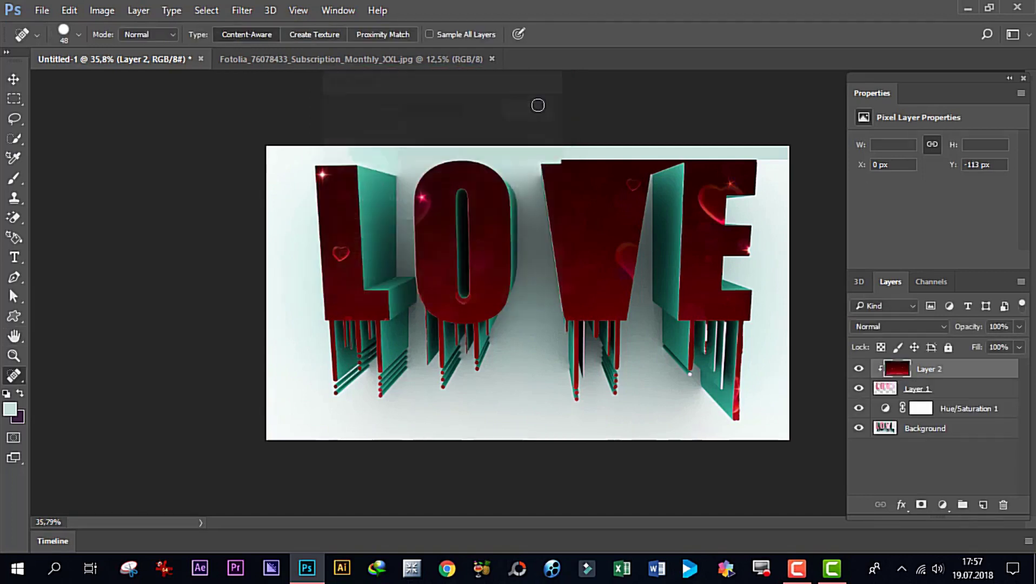
# Minimize Photoshop and right-click the love image on the desktop for opening options
pyautogui.click(968, 10)
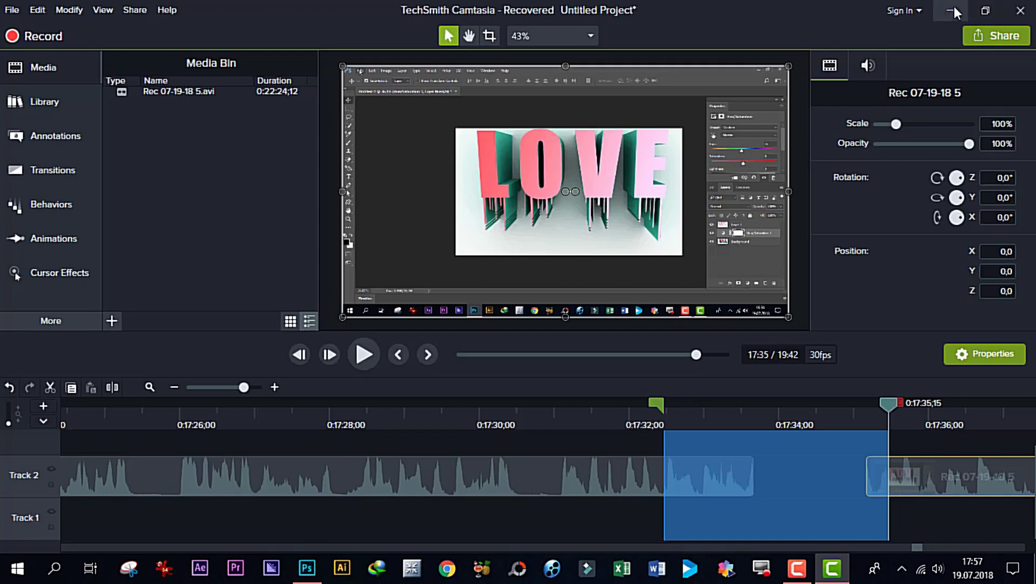
pyautogui.click(952, 7)
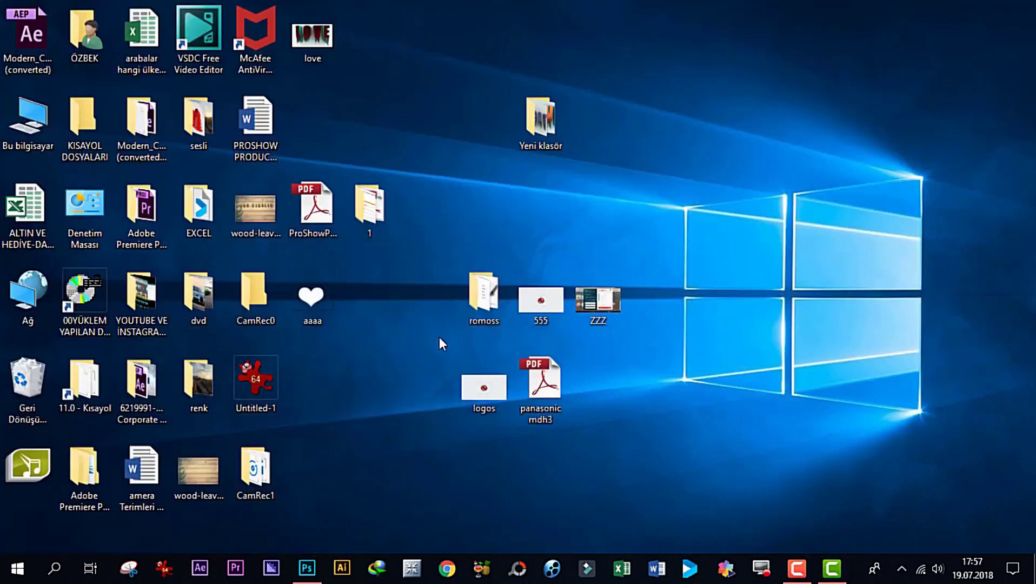
pyautogui.rightClick(318, 39)
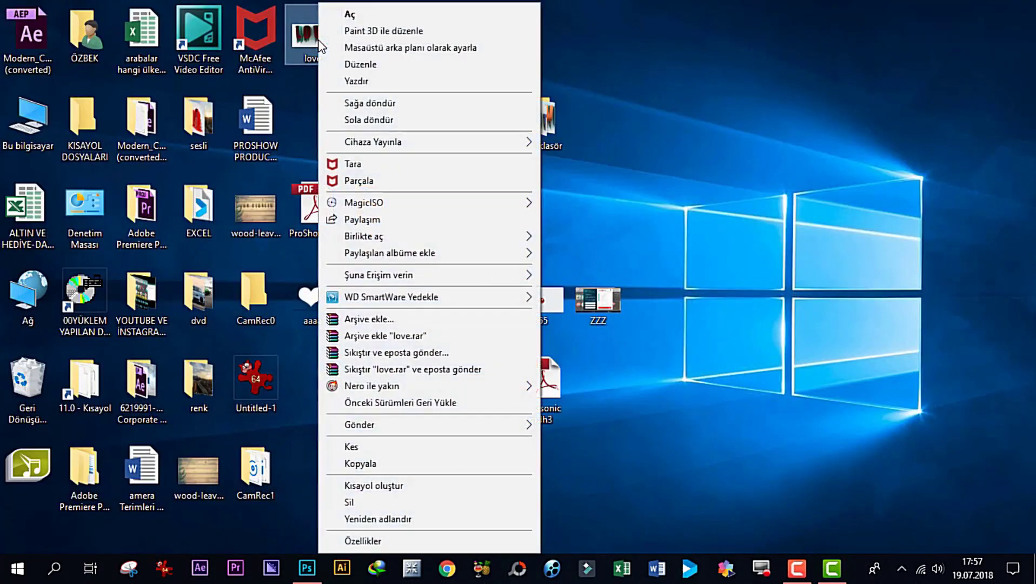
pyautogui.moveTo(365, 236)
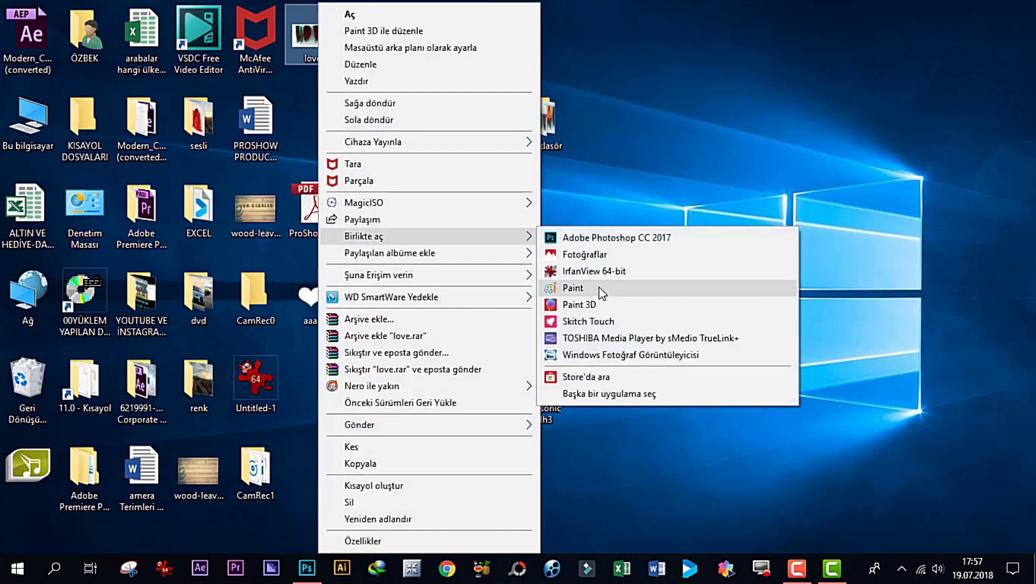
# Open love.jpg with IrfanView 64-bit from the Open with submenu
pyautogui.click(591, 272)
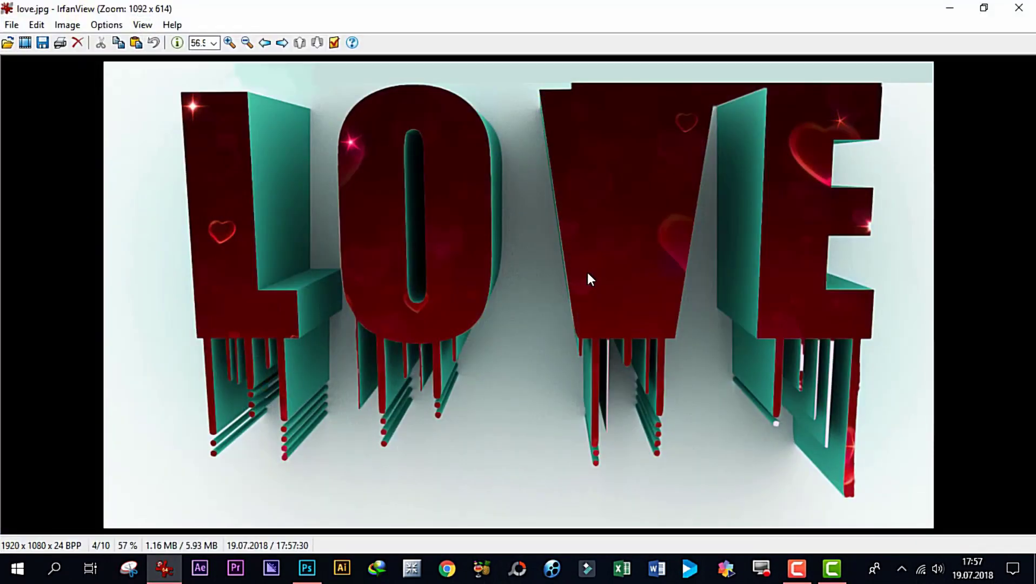